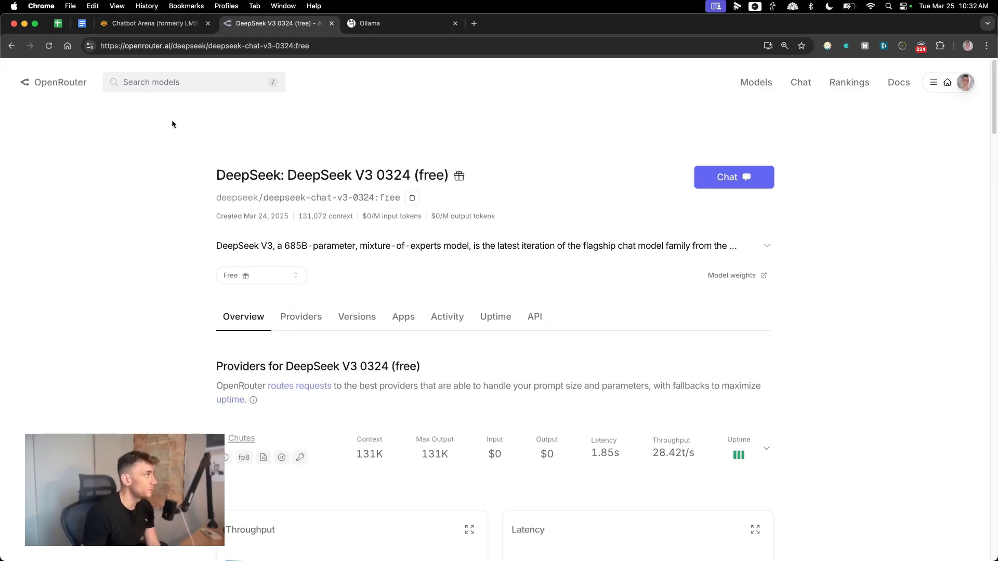
Step: Look over the DeepSeek V3 0324 (free) model page and its title
{"action": "key", "text": "super+l"}
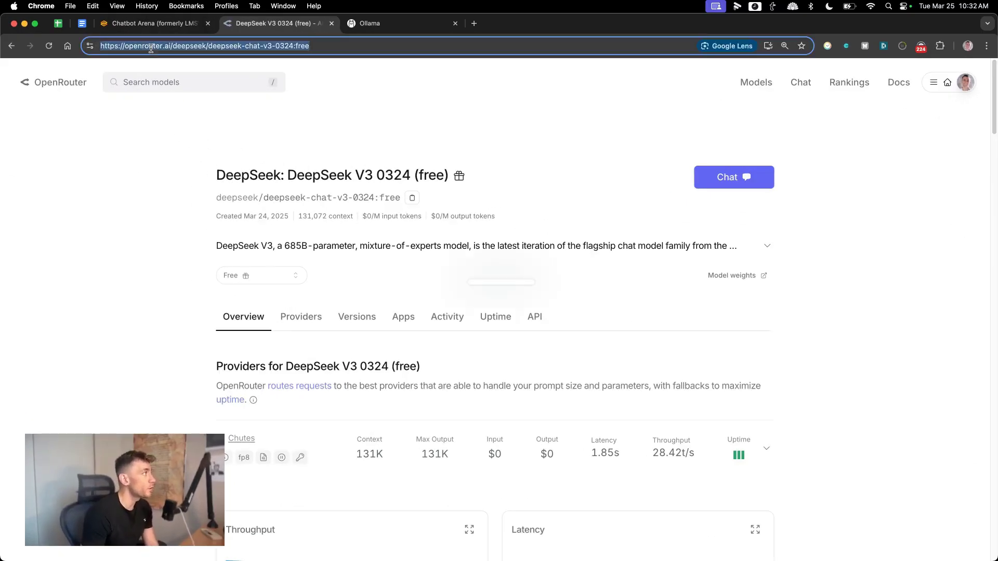
{"action": "scroll", "coordinate": [638, 310], "scroll_direction": "down", "scroll_amount": 3}
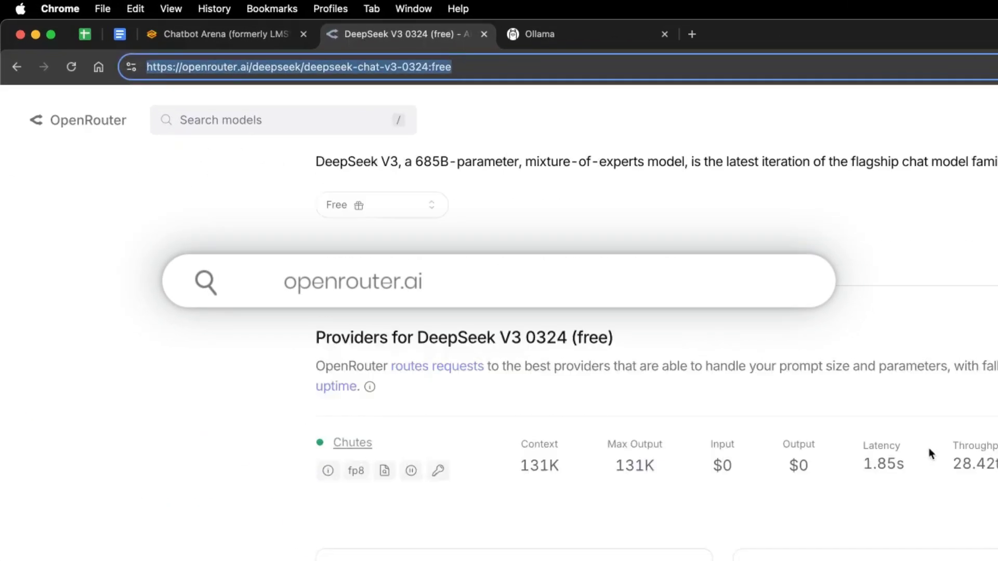
{"action": "left_click", "coordinate": [932, 454]}
{"action": "scroll", "coordinate": [910, 449], "scroll_direction": "down", "scroll_amount": 10}
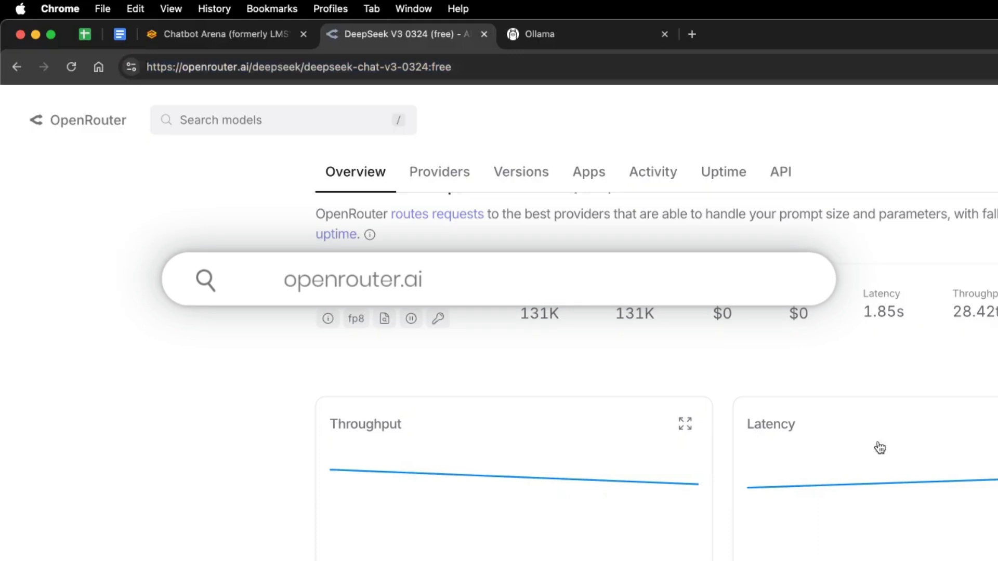
{"action": "scroll", "coordinate": [780, 364], "scroll_direction": "up", "scroll_amount": 10}
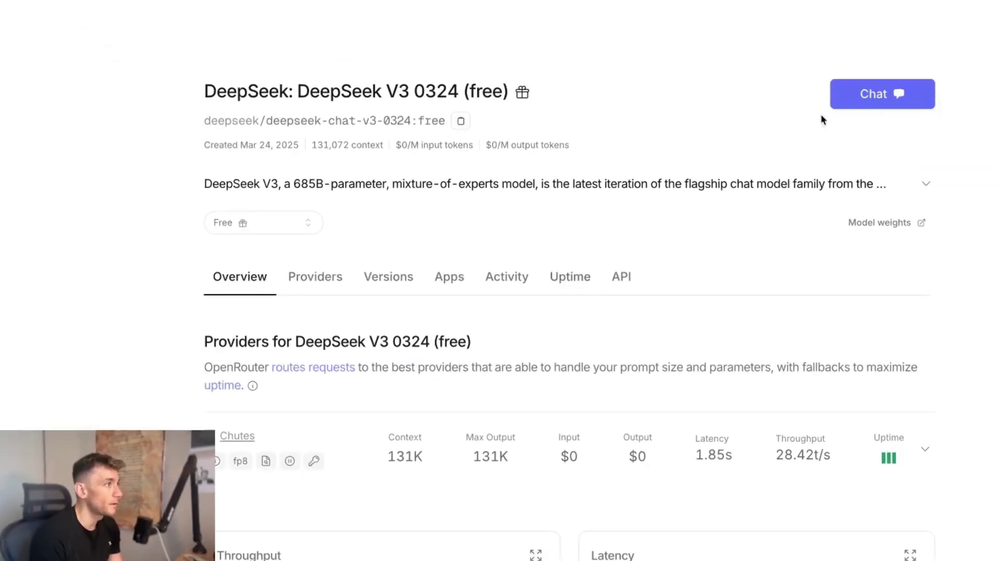
{"action": "left_click_drag", "start_coordinate": [237, 91], "coordinate": [535, 89]}
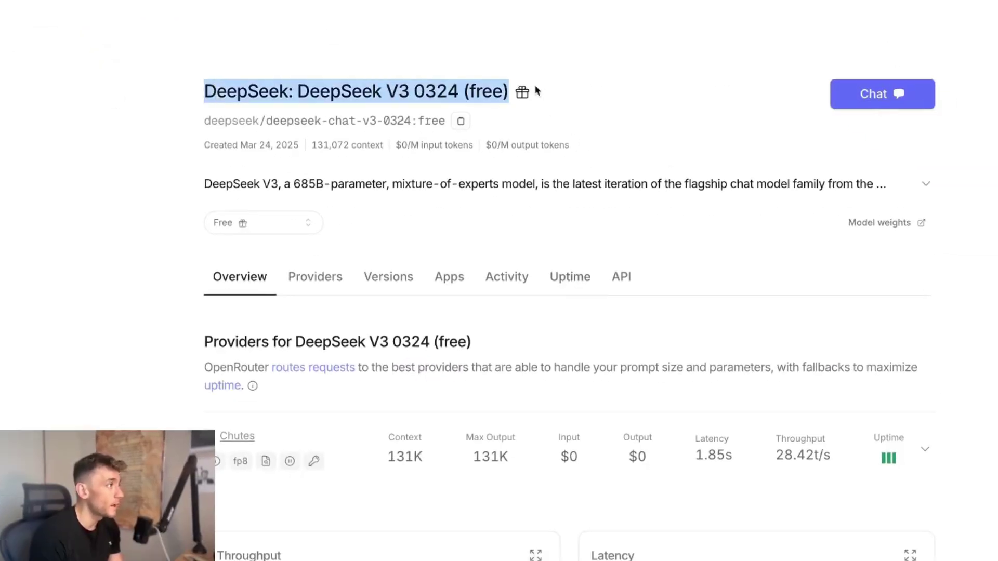
{"action": "triple_click", "coordinate": [336, 89]}
{"action": "left_click", "coordinate": [182, 100]}
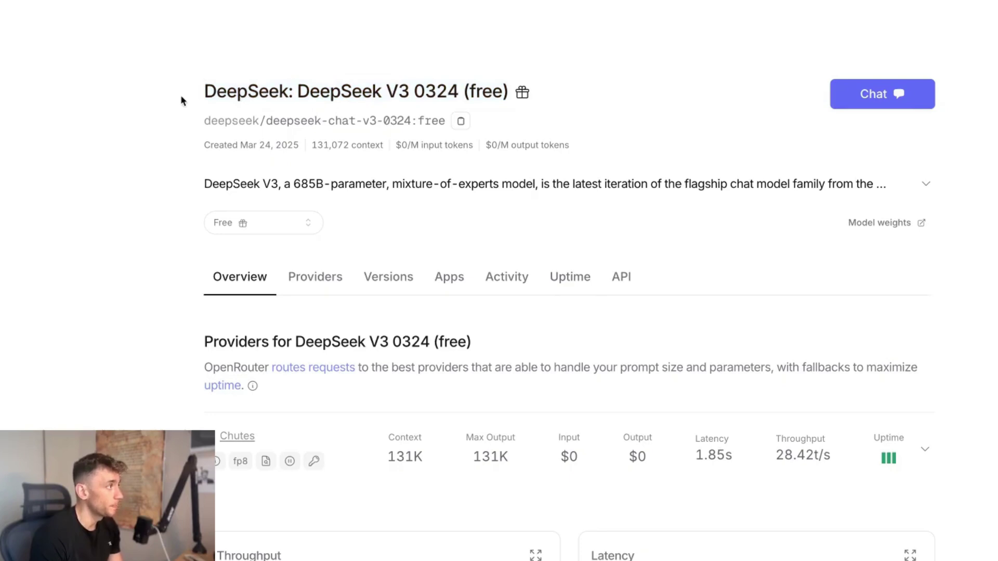
{"action": "left_click_drag", "start_coordinate": [192, 91], "coordinate": [572, 93]}
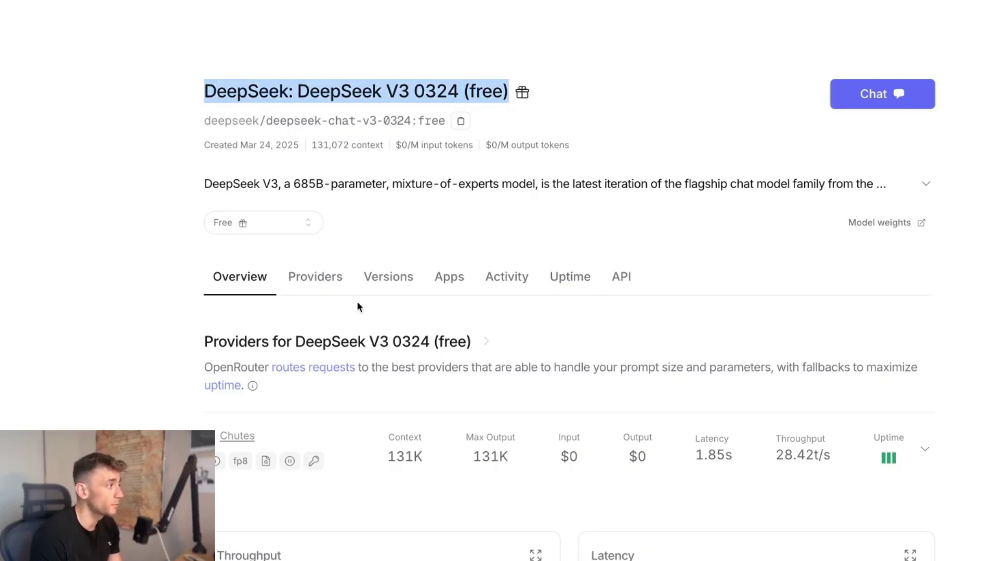
Step: Scroll through the model's Apps list, noting Roo Code and OpenRouter: Chatroom
{"action": "scroll", "coordinate": [429, 344], "scroll_direction": "down", "scroll_amount": 5}
{"action": "scroll", "coordinate": [429, 343], "scroll_direction": "down", "scroll_amount": 8}
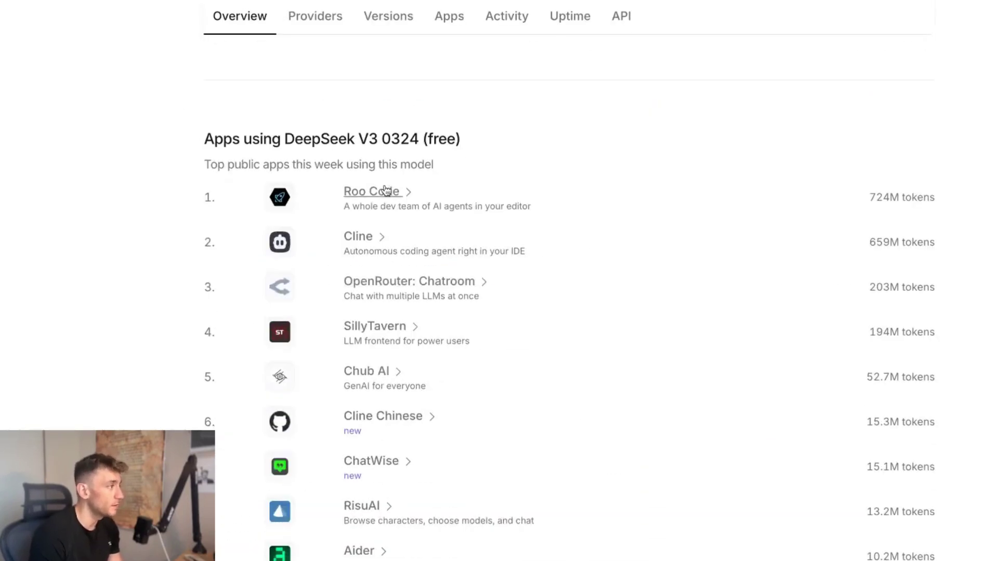
{"action": "left_click_drag", "start_coordinate": [334, 192], "coordinate": [548, 223]}
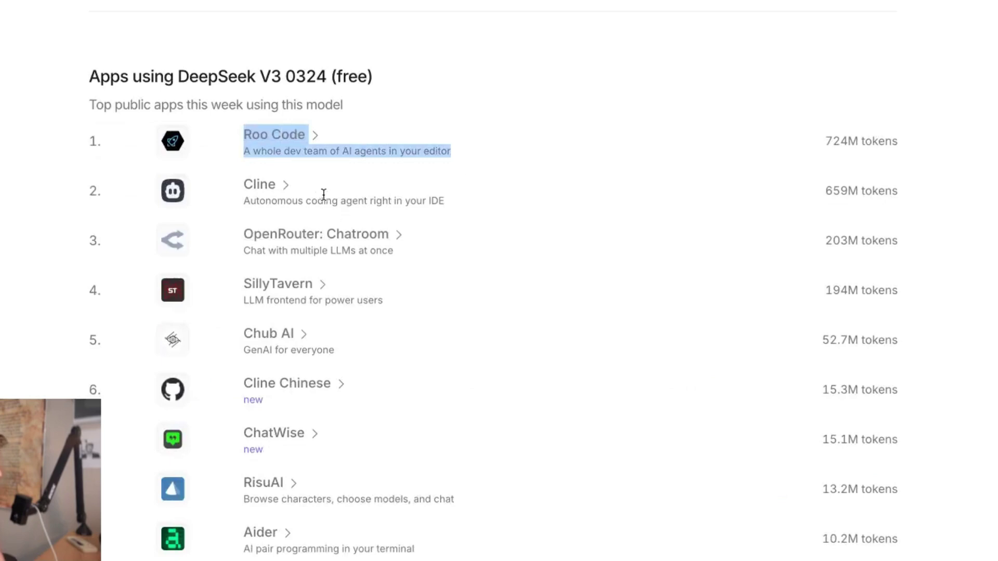
{"action": "scroll", "coordinate": [291, 182], "scroll_direction": "down", "scroll_amount": 1}
{"action": "left_click_drag", "start_coordinate": [242, 140], "coordinate": [507, 166]}
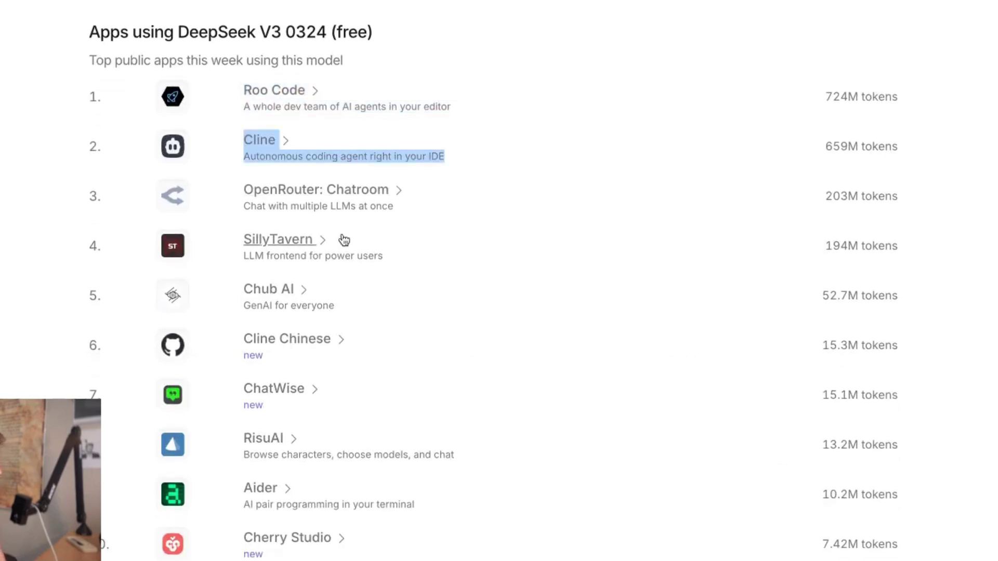
{"action": "left_click_drag", "start_coordinate": [217, 195], "coordinate": [459, 209]}
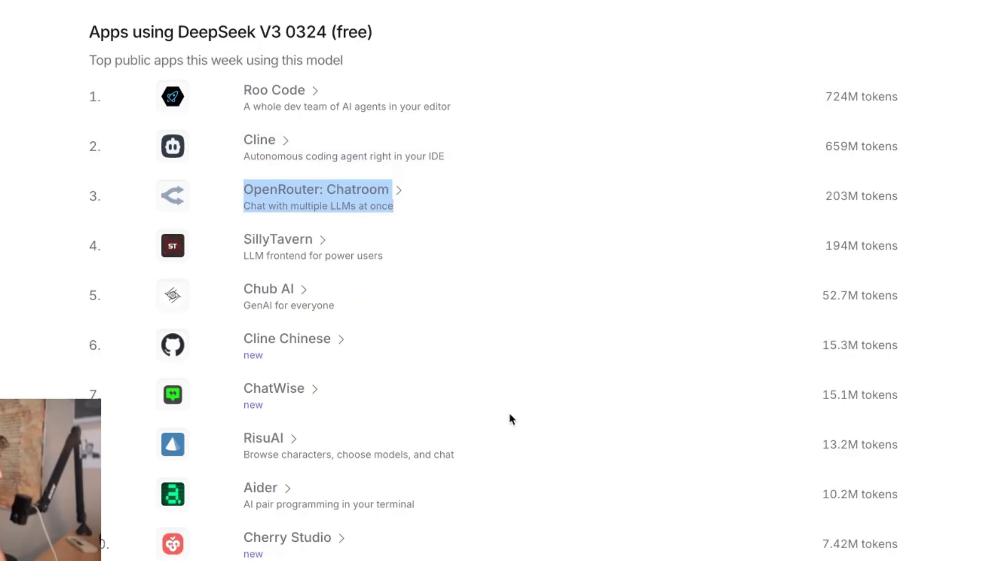
{"action": "scroll", "coordinate": [544, 417], "scroll_direction": "down", "scroll_amount": 6}
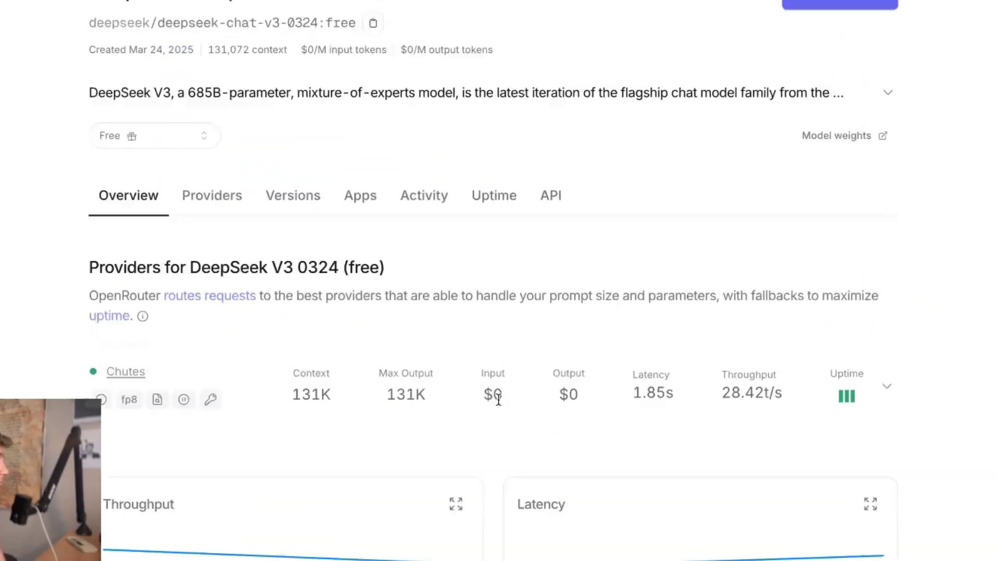
{"action": "scroll", "coordinate": [494, 397], "scroll_direction": "up", "scroll_amount": 1}
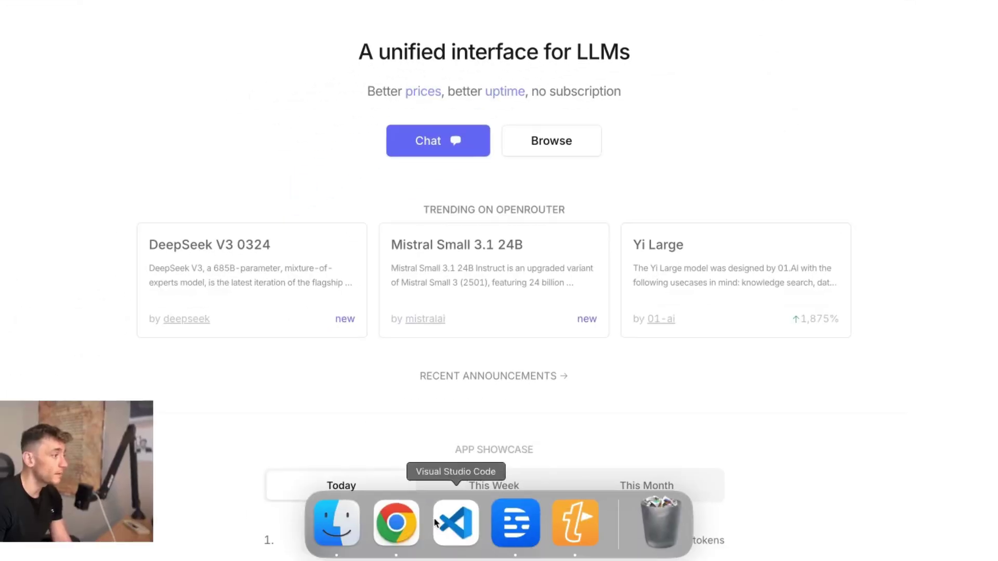
Step: Search Google for 'visual studio code' in a new Chrome tab
{"action": "left_click", "coordinate": [434, 523]}
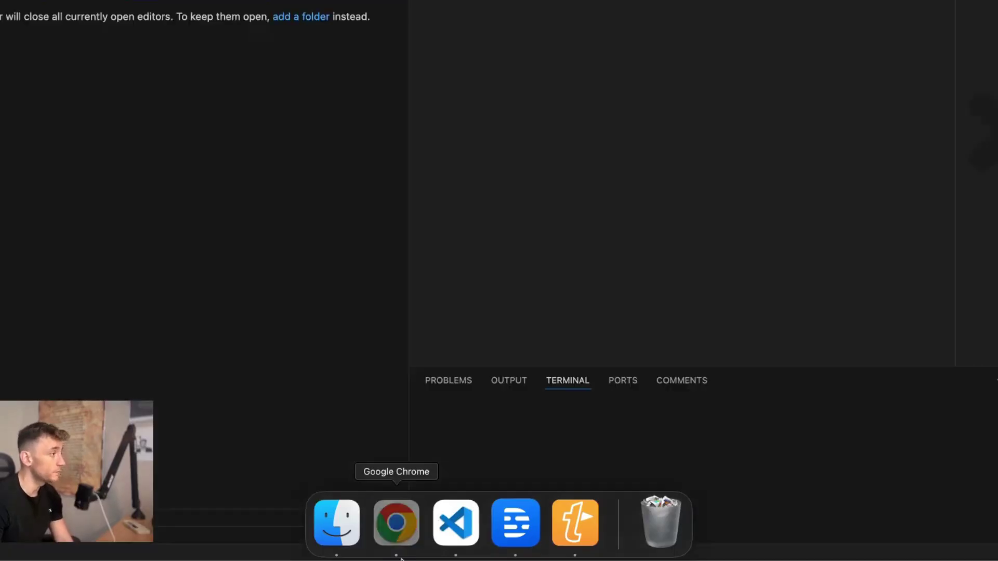
{"action": "left_click", "coordinate": [401, 557]}
{"action": "key", "text": "super+t"}
{"action": "type", "text": "v"}
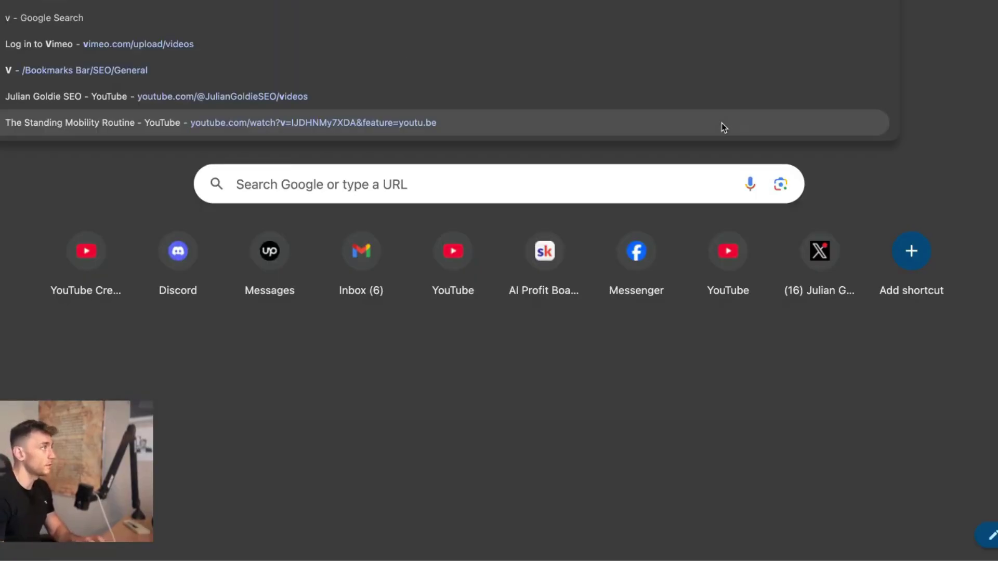
{"action": "type", "text": "isual studio code"}
{"action": "key", "text": "Return"}
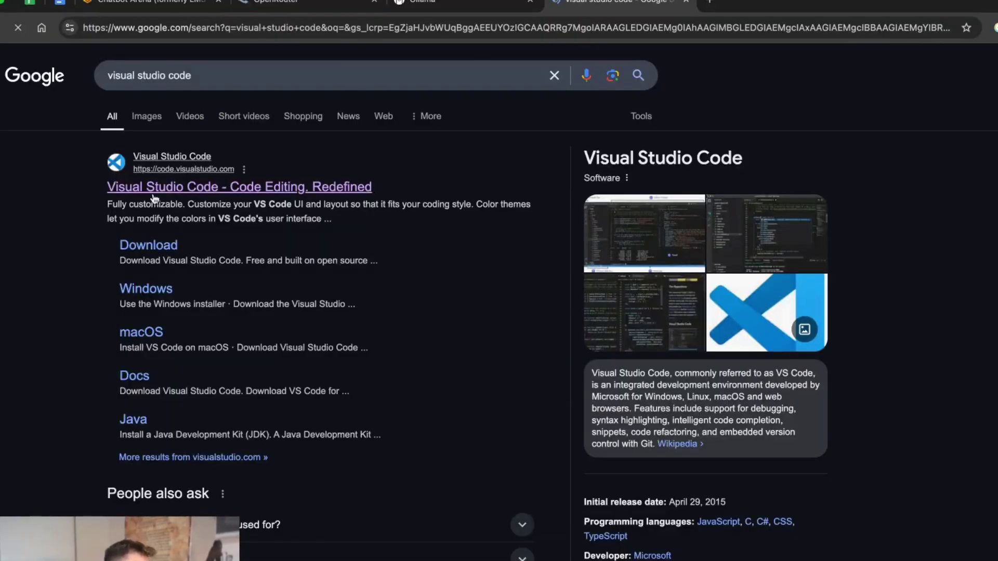
Step: Visit code.visualstudio.com, allow VS Code app data access, and return to the editor
{"action": "left_click", "coordinate": [153, 196]}
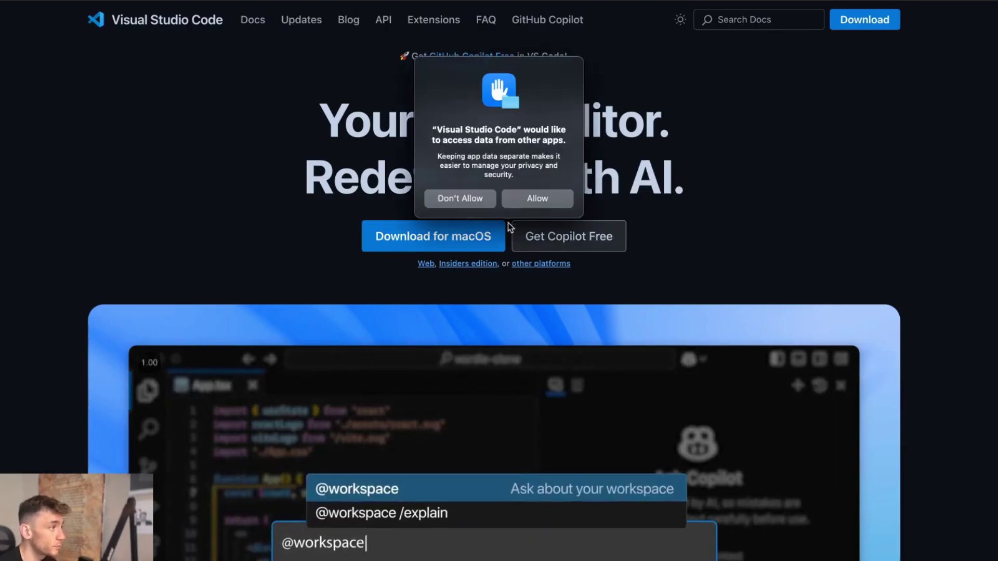
{"action": "left_click", "coordinate": [537, 198]}
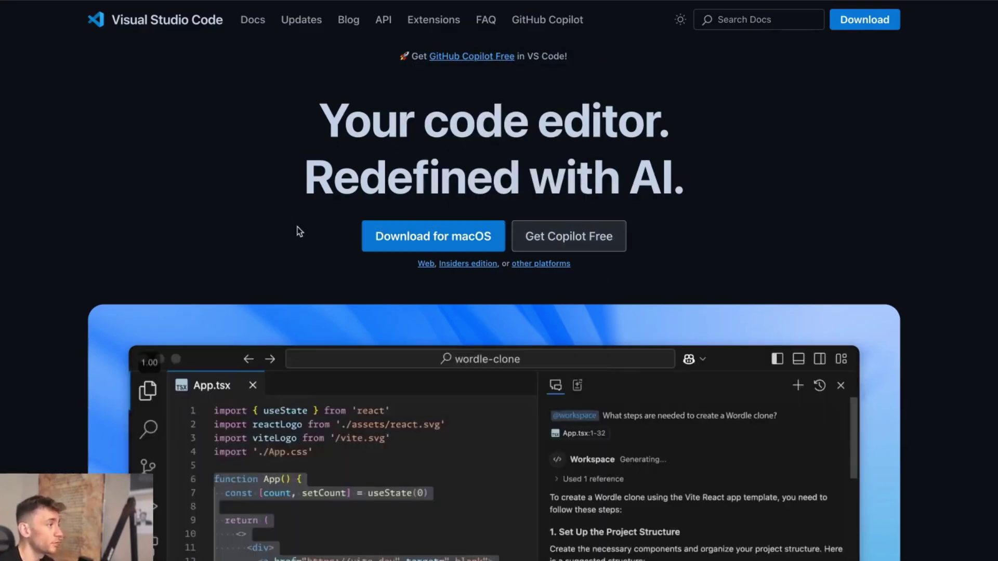
{"action": "left_click_drag", "start_coordinate": [309, 107], "coordinate": [800, 182]}
{"action": "left_click", "coordinate": [800, 182]}
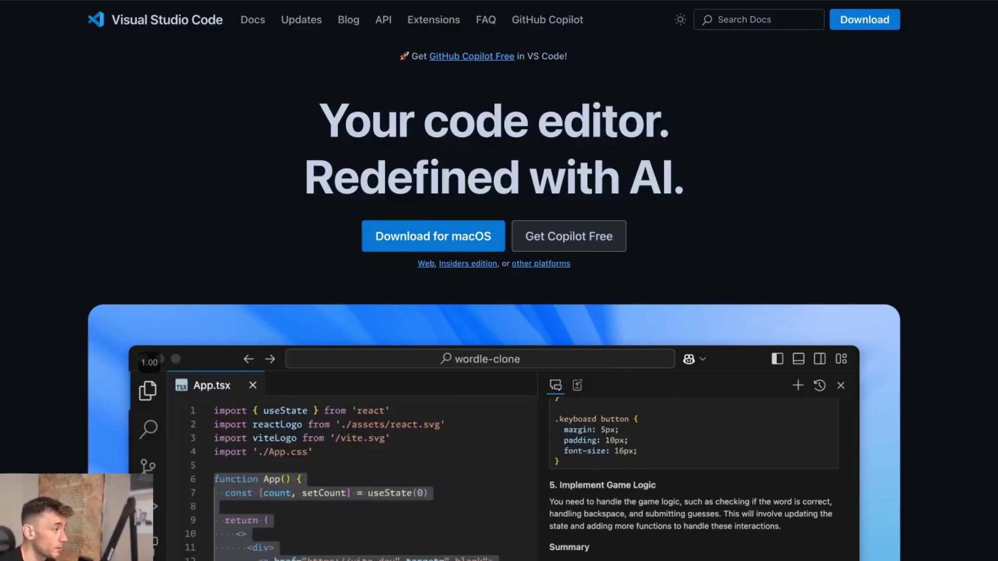
{"action": "left_click", "coordinate": [456, 553]}
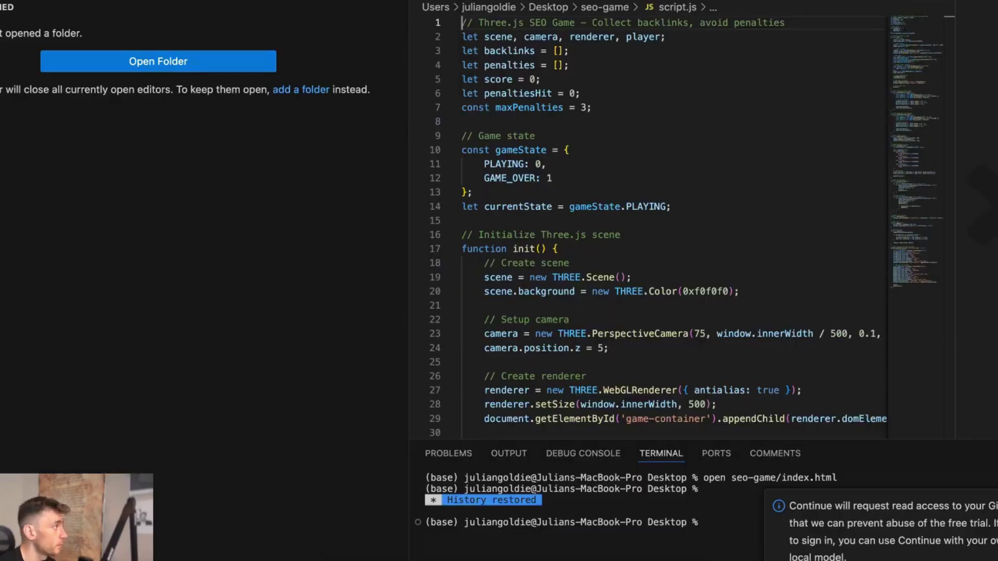
Step: Search extensions for 'cline', view Roo Code's details, then show the Cline panel
{"action": "key", "text": "super+shift+x"}
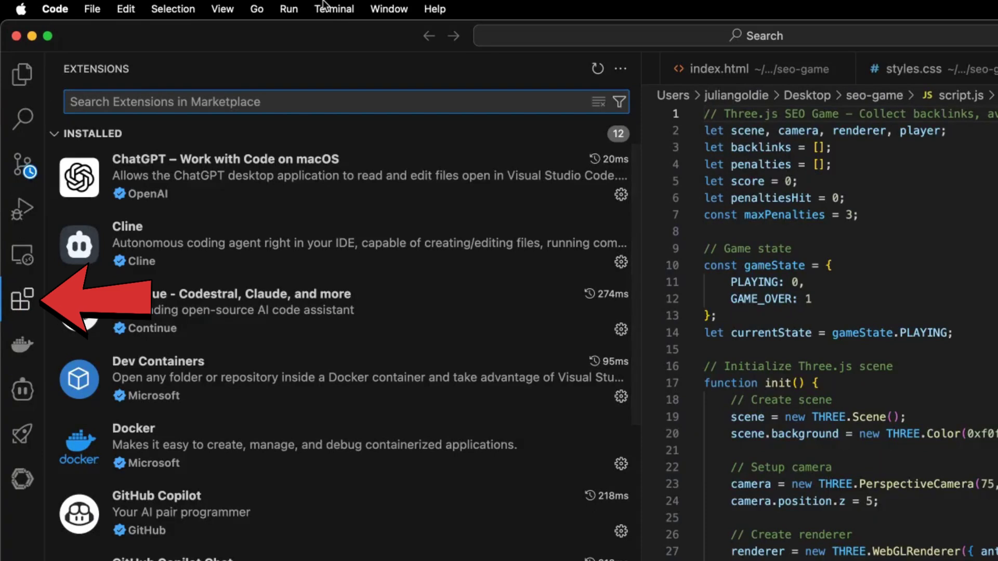
{"action": "type", "text": "cline"}
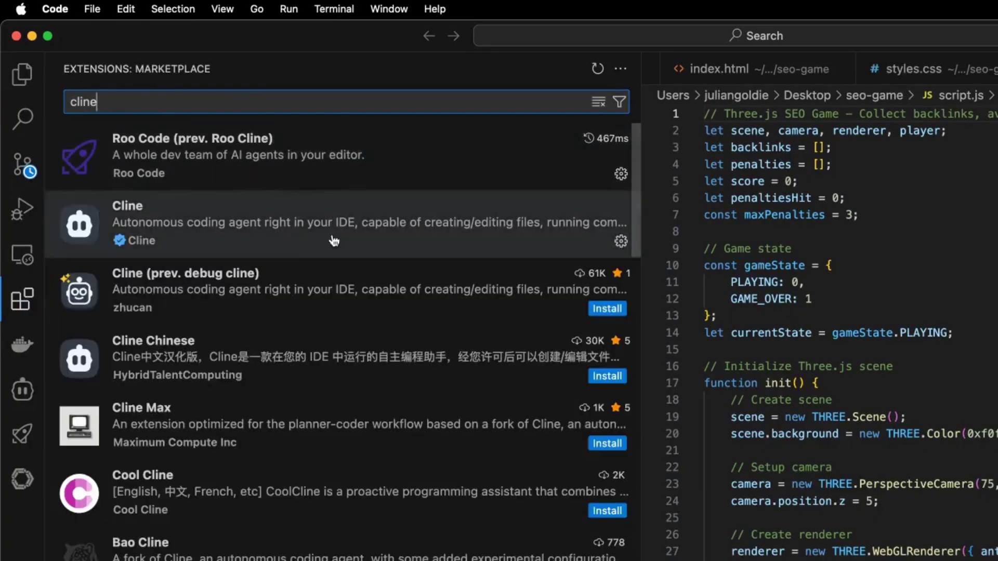
{"action": "left_click", "coordinate": [325, 178]}
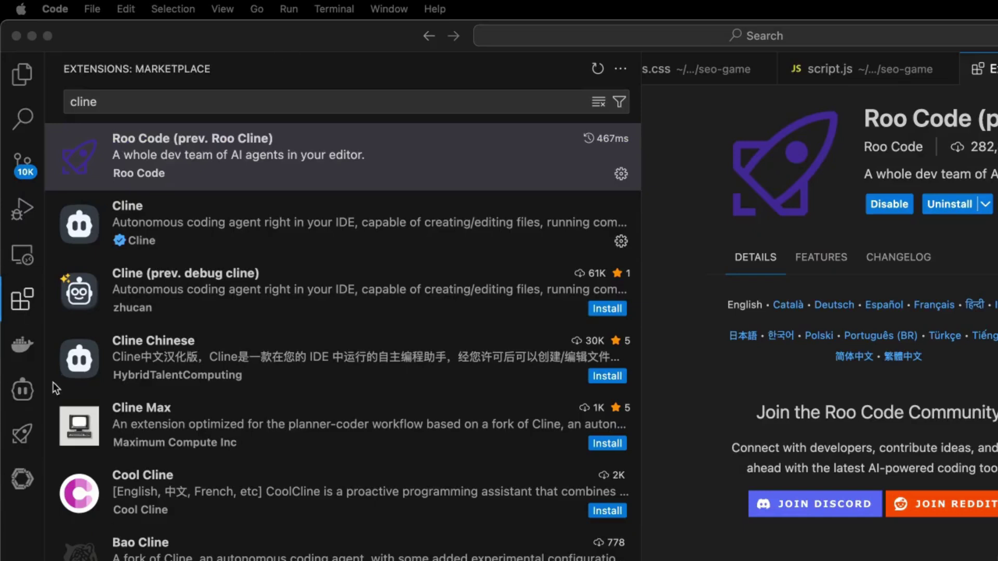
{"action": "left_click", "coordinate": [23, 401]}
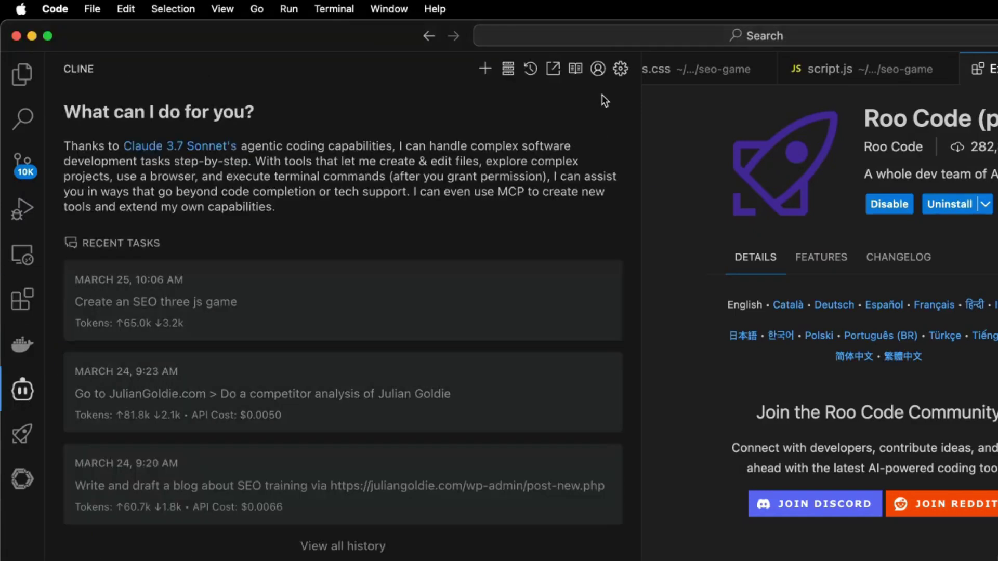
Step: Set Cline's OpenRouter model to deepseek/deepseek-chat-v3-0324:free and save the settings
{"action": "left_click", "coordinate": [619, 70]}
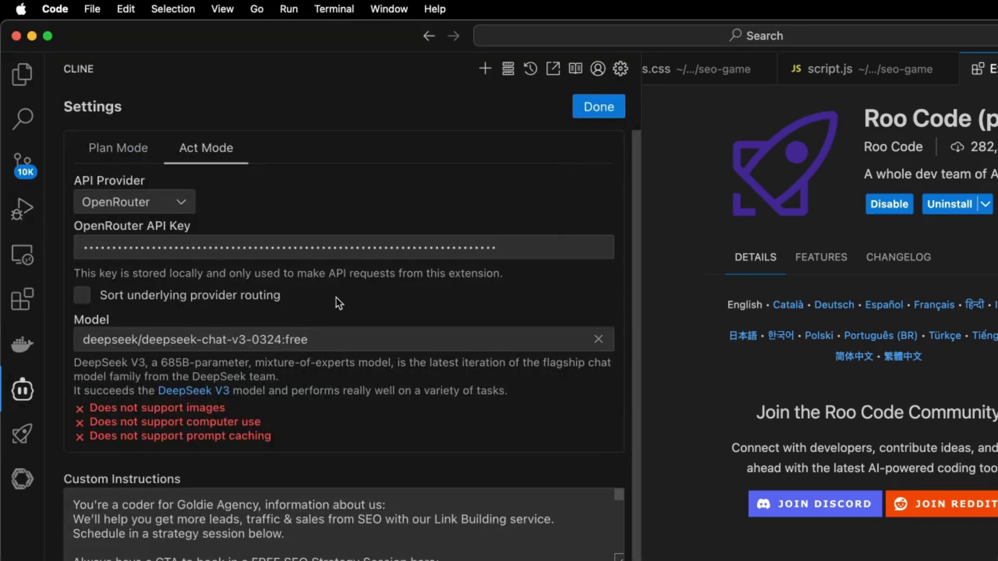
{"action": "left_click", "coordinate": [321, 335]}
{"action": "left_click_drag", "start_coordinate": [336, 337], "coordinate": [189, 333]}
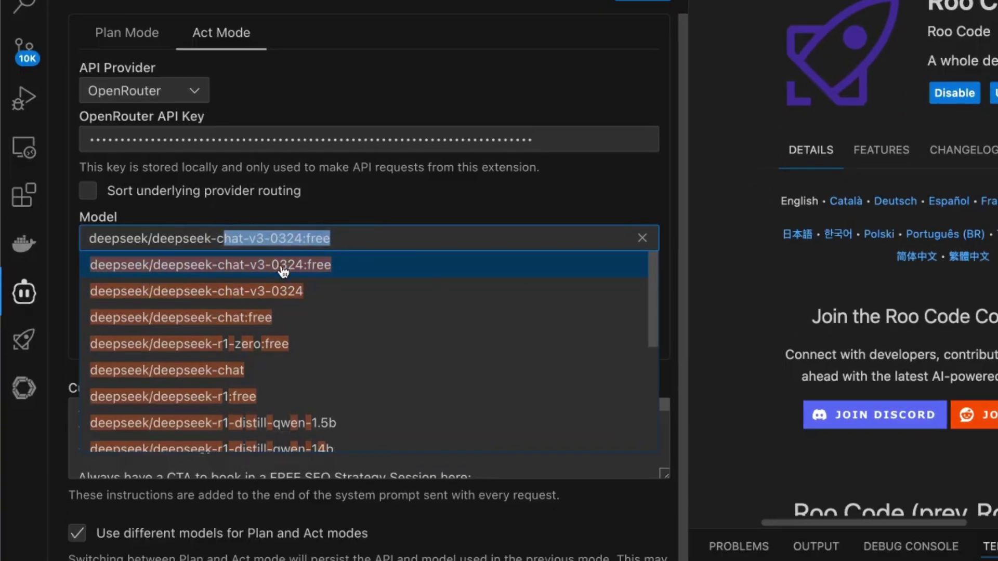
{"action": "left_click", "coordinate": [323, 279]}
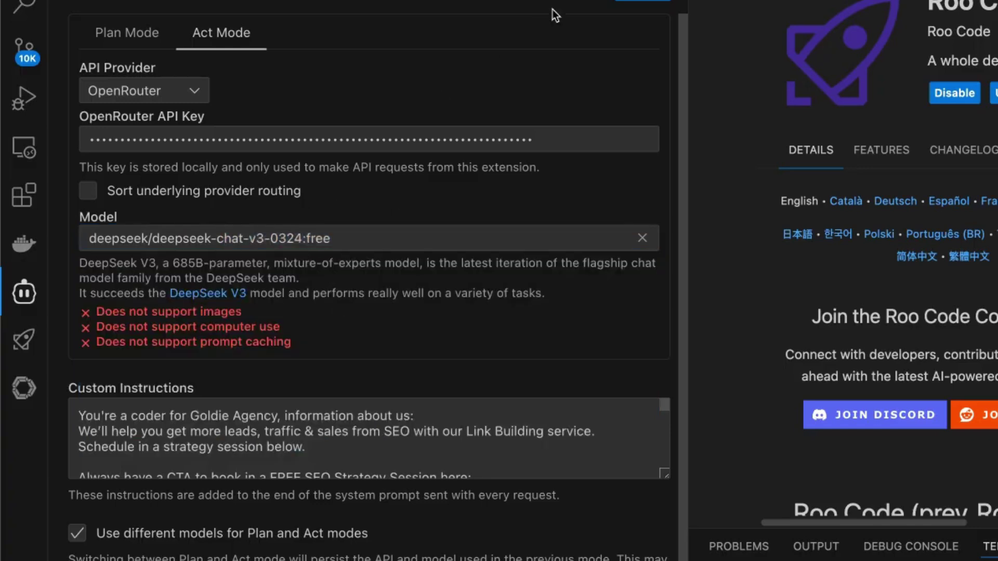
{"action": "scroll", "coordinate": [395, 322], "scroll_direction": "down", "scroll_amount": 1}
{"action": "scroll", "coordinate": [309, 399], "scroll_direction": "down", "scroll_amount": 3}
{"action": "scroll", "coordinate": [312, 398], "scroll_direction": "up", "scroll_amount": 3}
{"action": "scroll", "coordinate": [353, 332], "scroll_direction": "up", "scroll_amount": 1}
{"action": "left_click", "coordinate": [617, 18]}
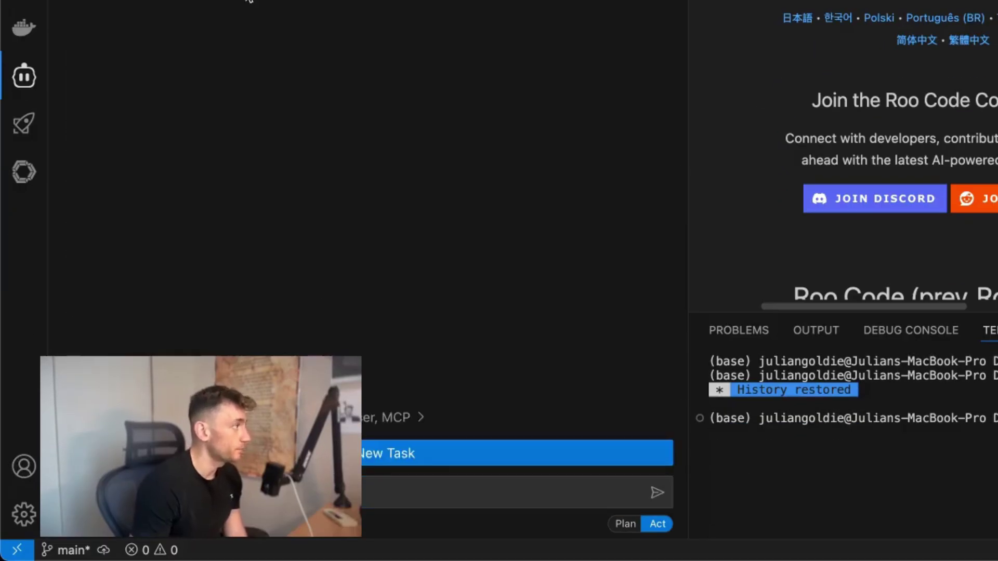
Step: Submit the SEO tool task to Cline and review its reasoning and the API error
{"action": "left_click", "coordinate": [216, 453]}
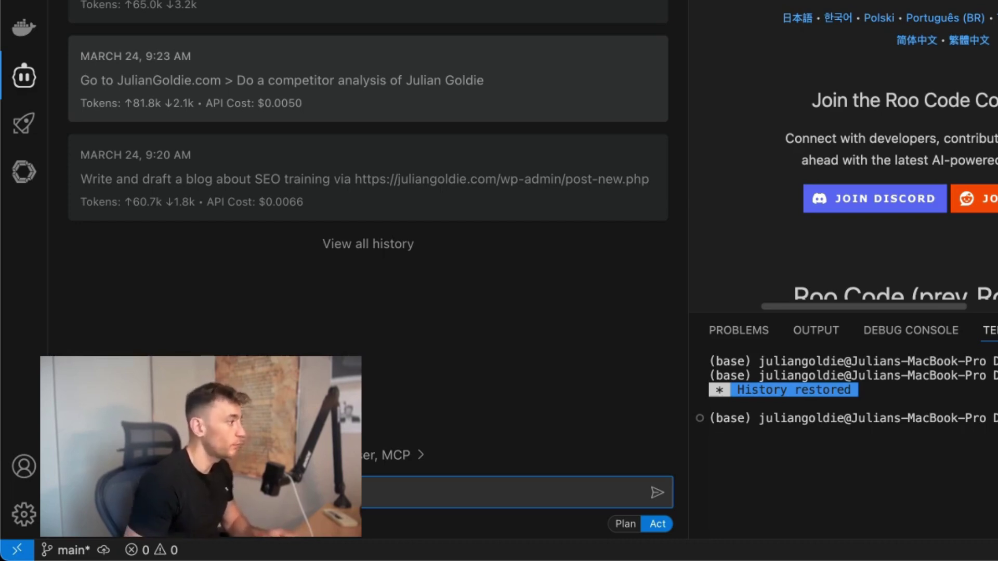
{"action": "key", "text": "Return"}
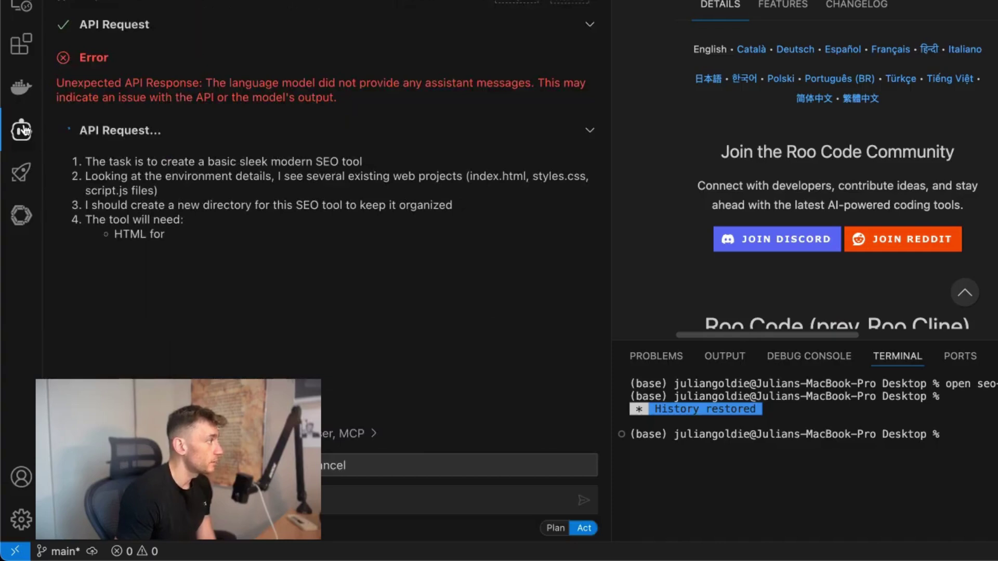
{"action": "triple_click", "coordinate": [192, 259]}
{"action": "left_click", "coordinate": [266, 292]}
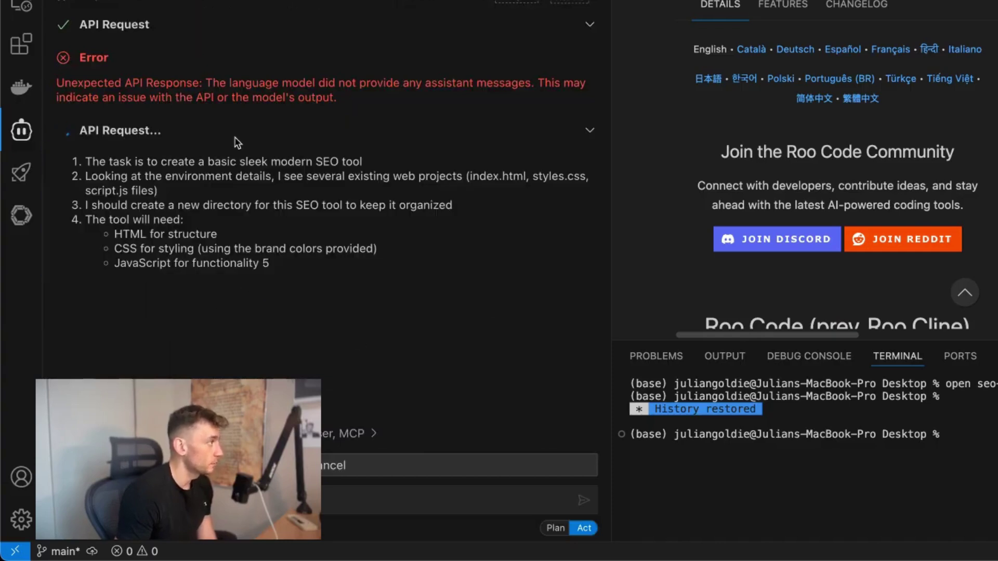
{"action": "left_click_drag", "start_coordinate": [60, 80], "coordinate": [396, 100]}
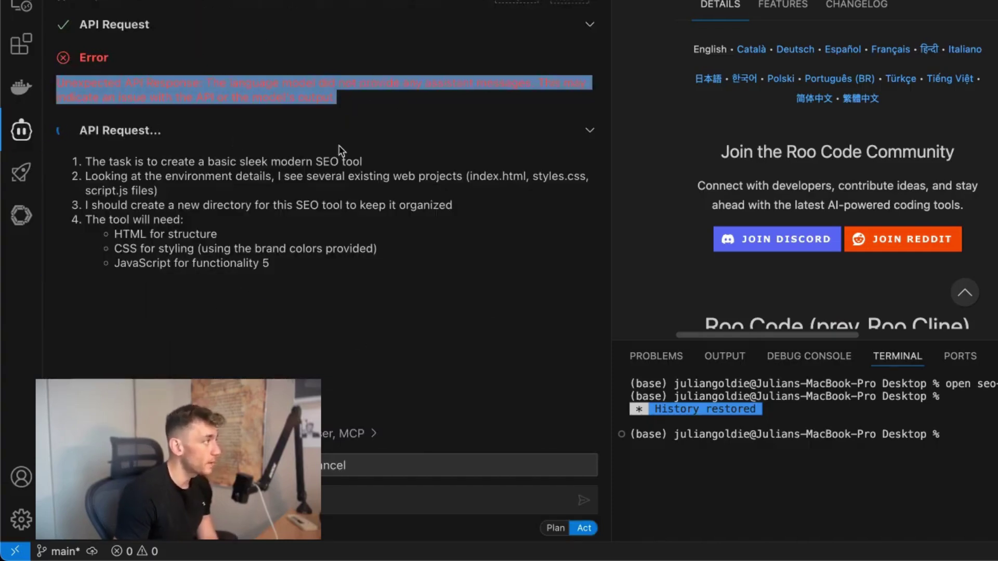
{"action": "left_click", "coordinate": [336, 180]}
Step: Zoom in the VS Code interface and widen the Cline chat panel
{"action": "key", "text": "super+equal"}
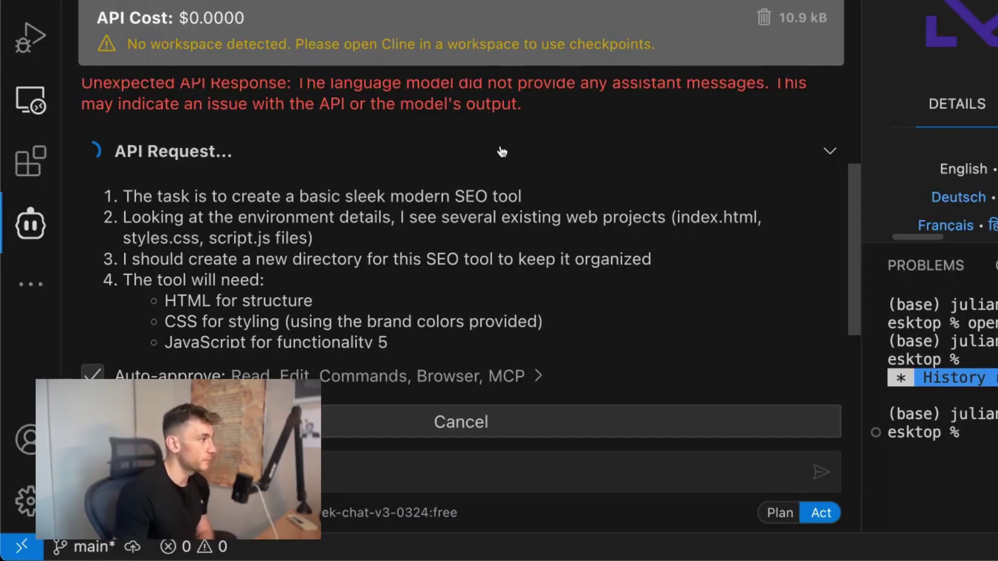
{"action": "left_click_drag", "start_coordinate": [861, 255], "coordinate": [772, 259]}
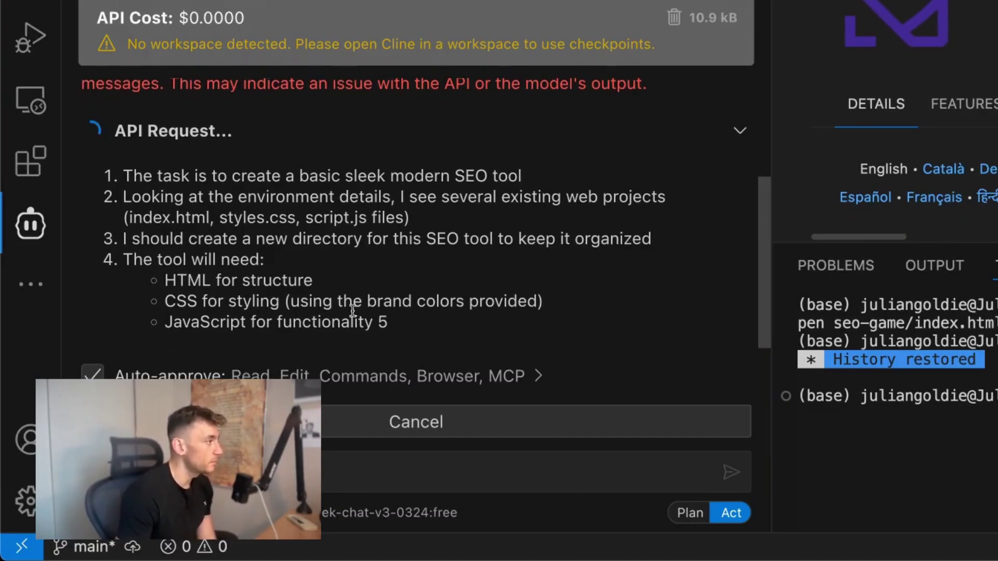
{"action": "left_click_drag", "start_coordinate": [120, 176], "coordinate": [468, 343]}
{"action": "mouse_move", "coordinate": [571, 542]}
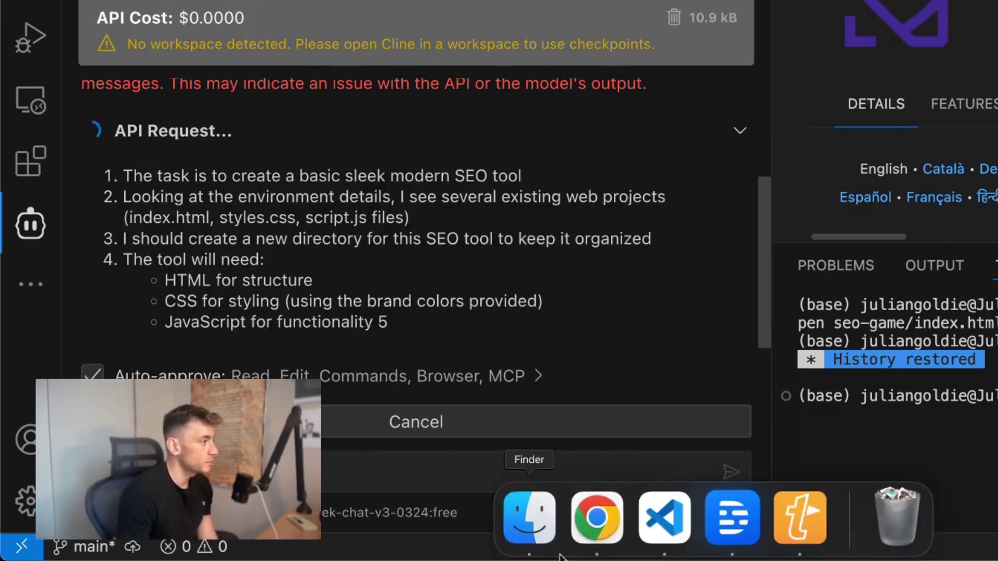
Step: Open the DeepSeek V3 0324 model page on OpenRouter and start a chat
{"action": "left_click", "coordinate": [613, 543]}
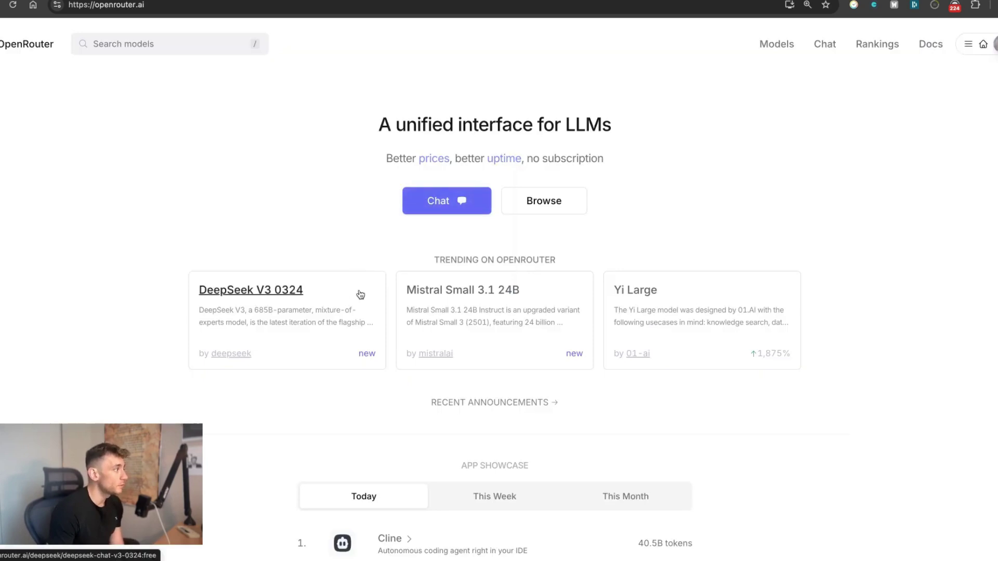
{"action": "left_click", "coordinate": [360, 295]}
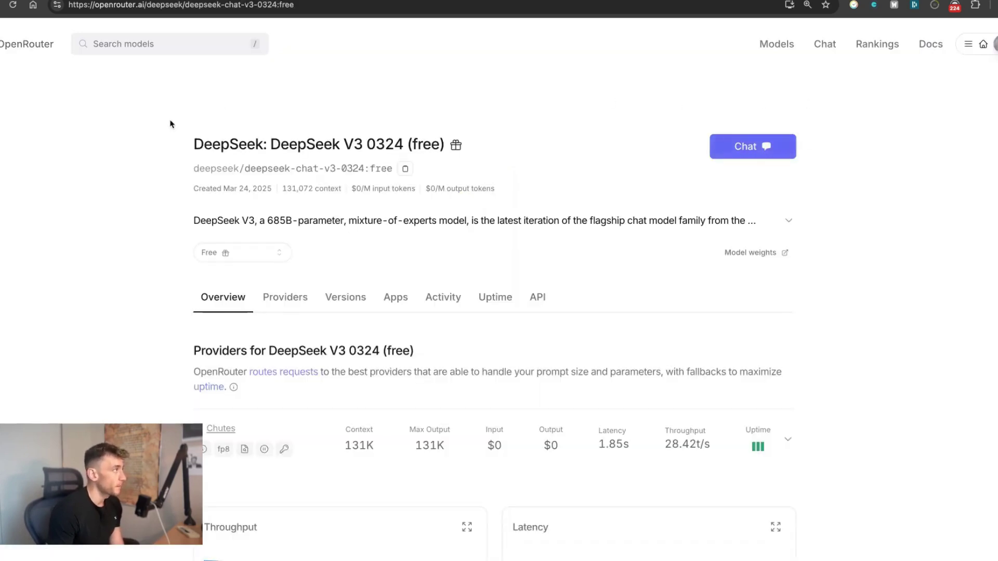
{"action": "left_click_drag", "start_coordinate": [172, 123], "coordinate": [427, 143]}
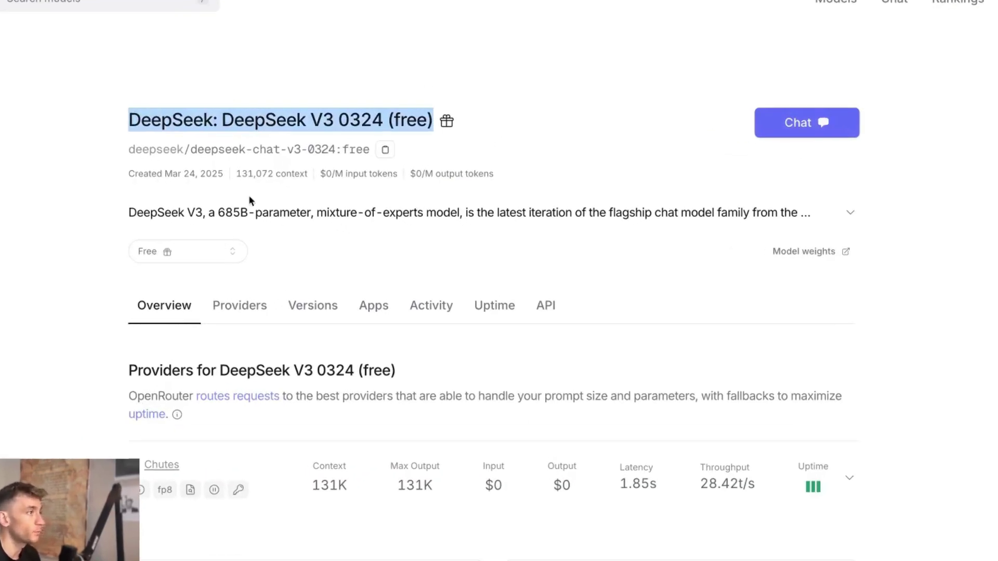
{"action": "left_click", "coordinate": [760, 147]}
Step: Copy Cline's SEO tool task, send it to DeepSeek in the chat, and return to VS Code
{"action": "mouse_move", "coordinate": [393, 559]}
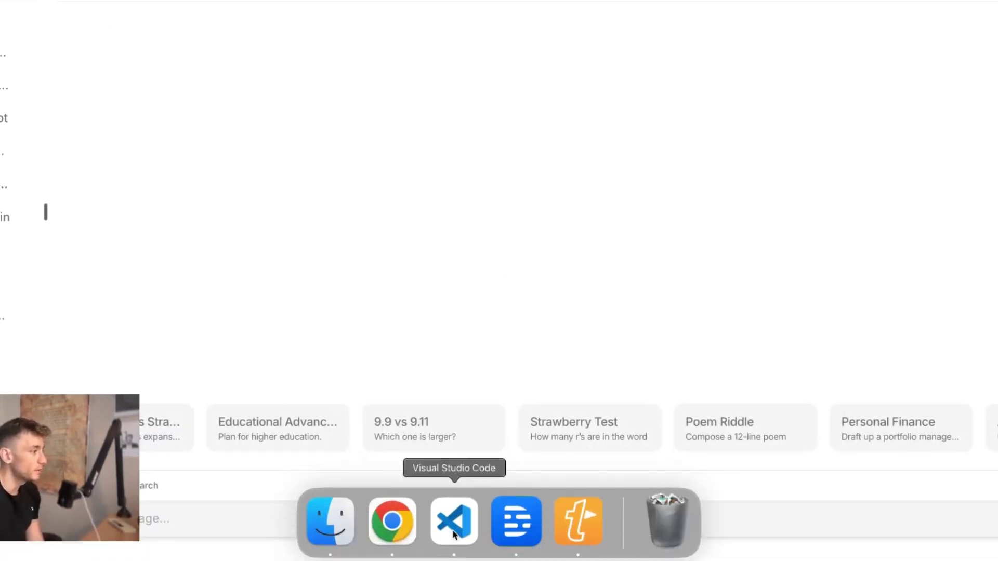
{"action": "left_click", "coordinate": [453, 536]}
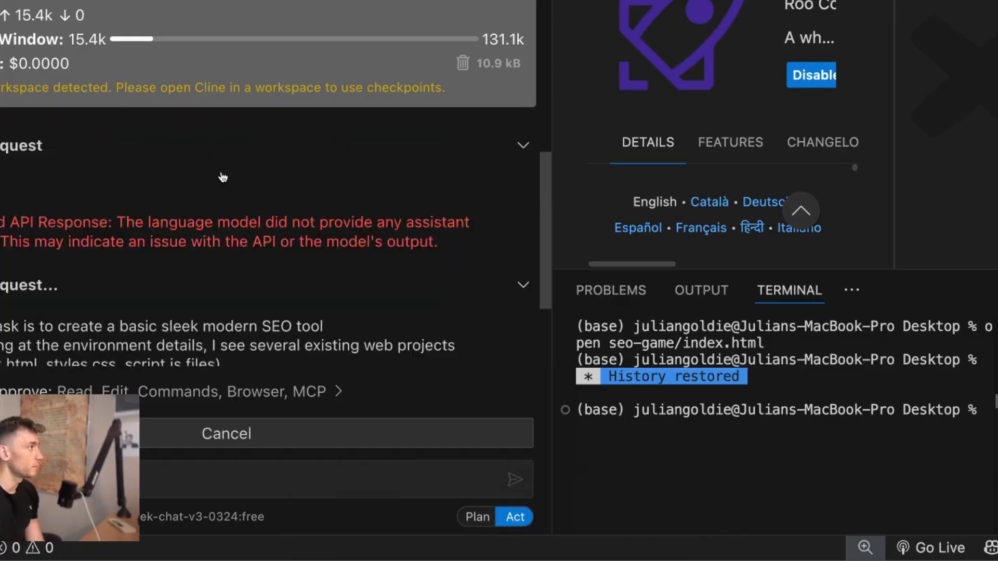
{"action": "triple_click", "coordinate": [159, 91]}
{"action": "key", "text": "super+c"}
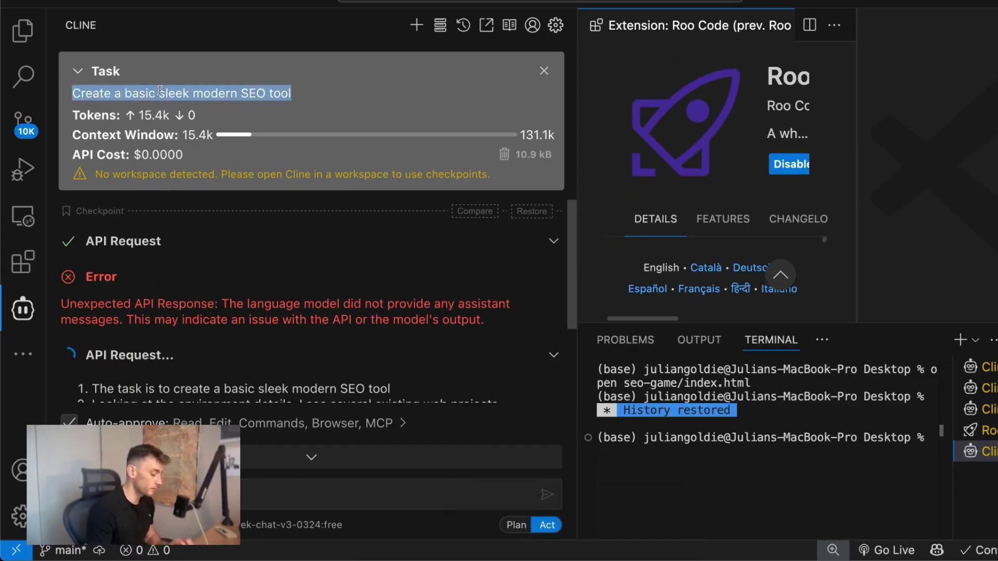
{"action": "left_click", "coordinate": [446, 526]}
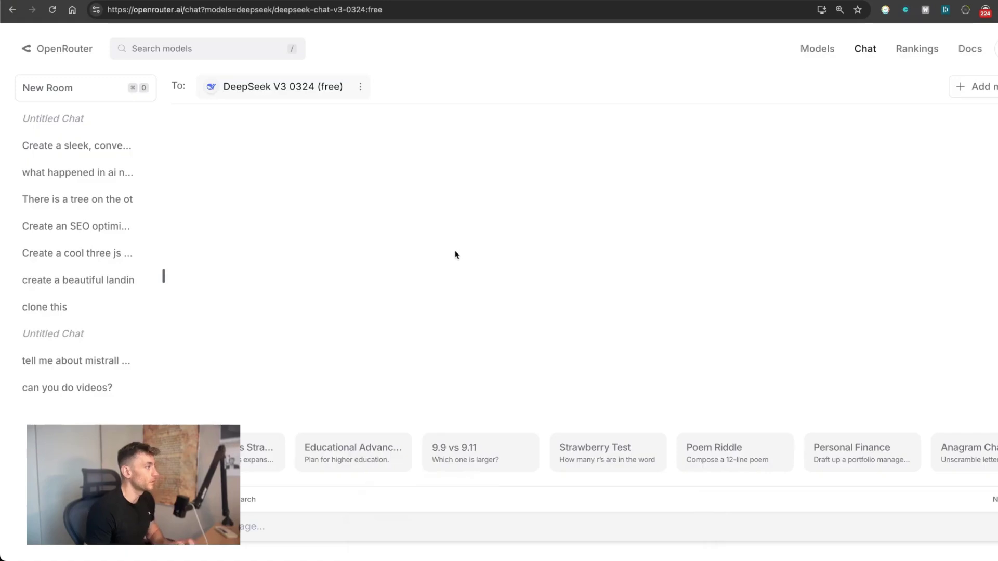
{"action": "key", "text": "super+v"}
{"action": "key", "text": "Return"}
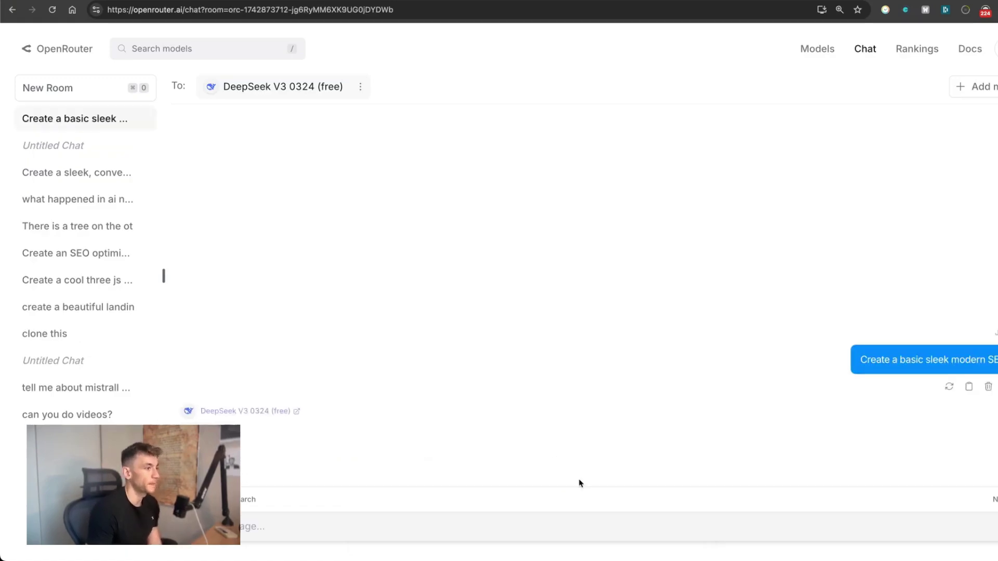
{"action": "left_click_drag", "start_coordinate": [853, 342], "coordinate": [997, 358]}
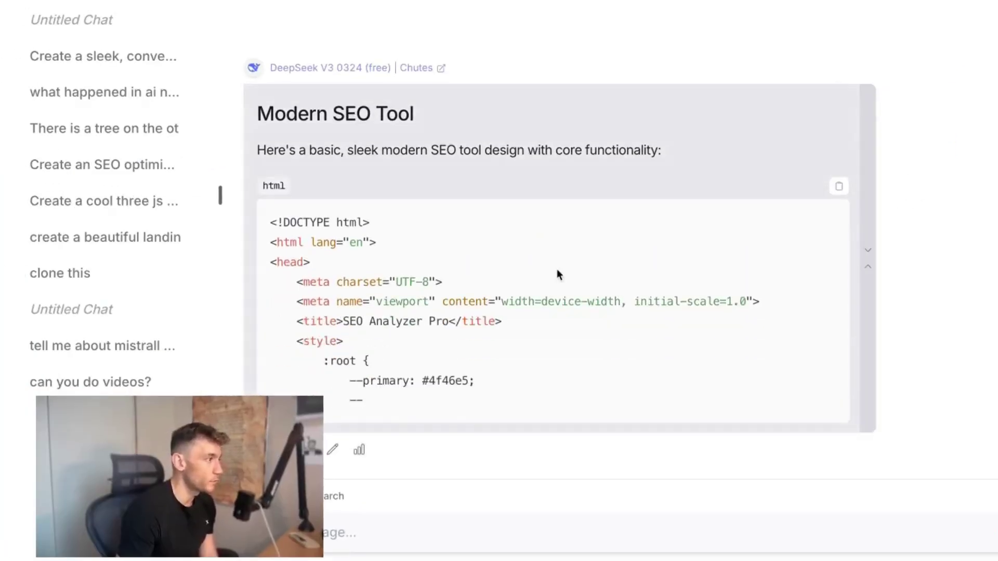
{"action": "mouse_move", "coordinate": [811, 559]}
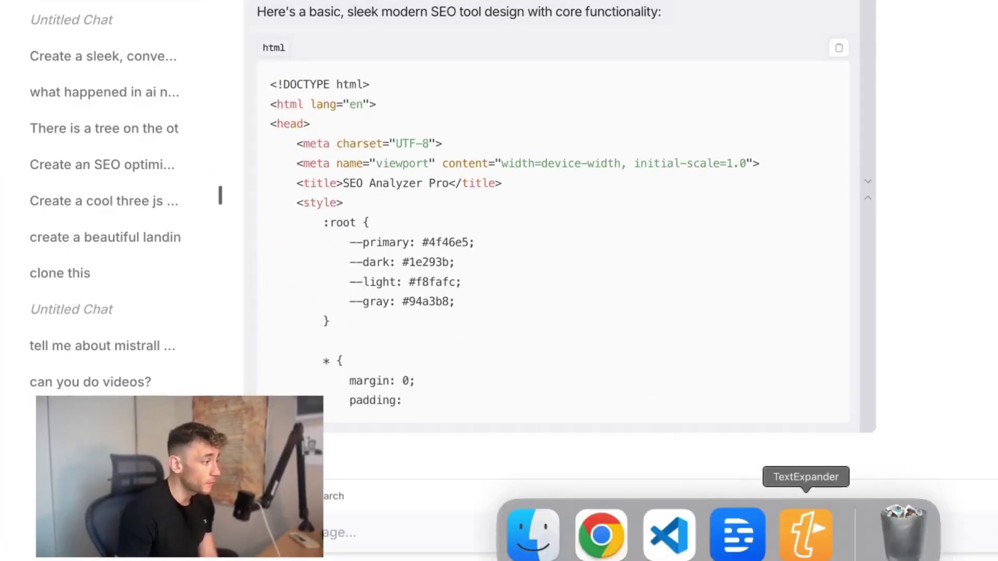
{"action": "left_click", "coordinate": [691, 552]}
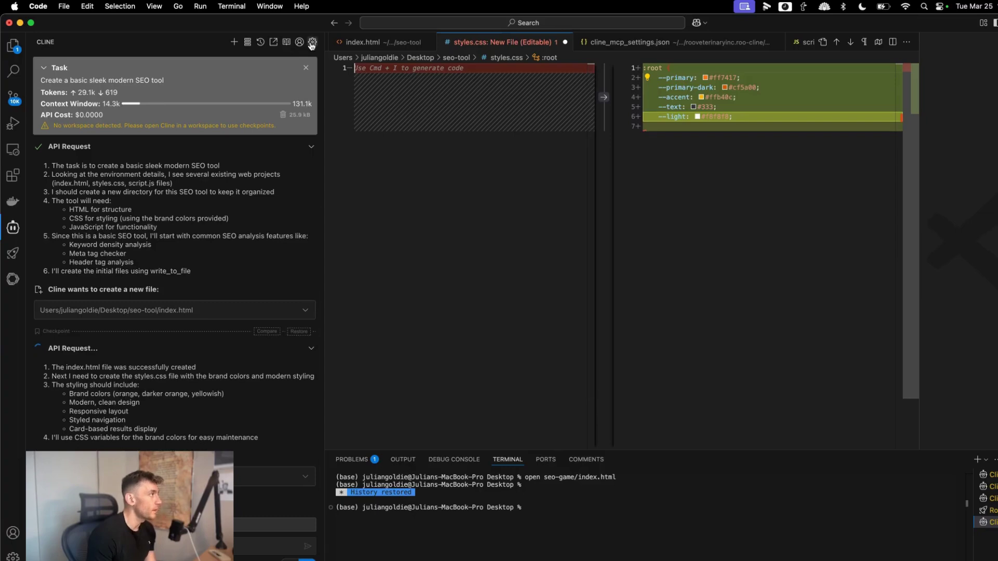
Step: Check Cline's OpenRouter model settings, close them, and switch to the browser chat
{"action": "left_click", "coordinate": [312, 44]}
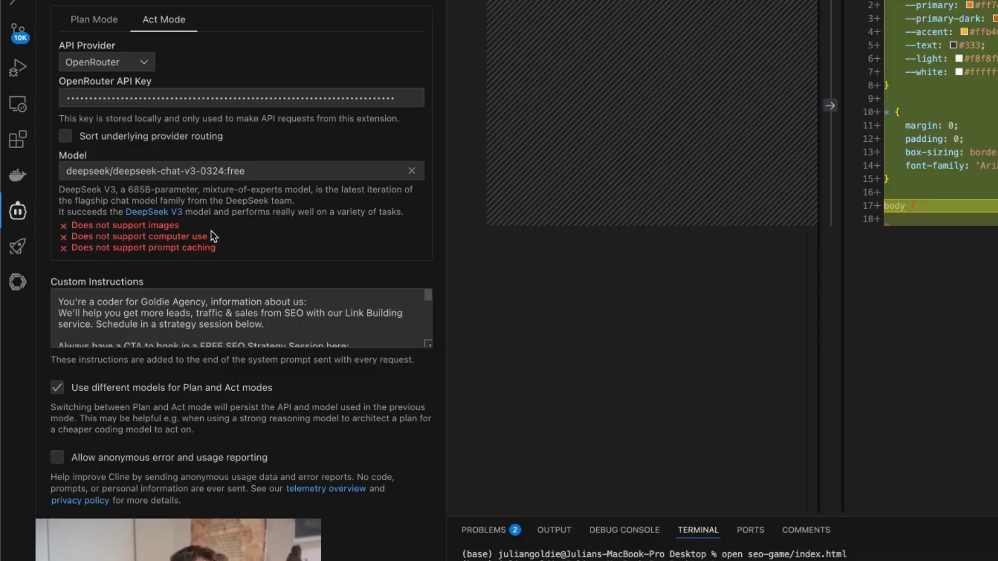
{"action": "left_click", "coordinate": [408, 15]}
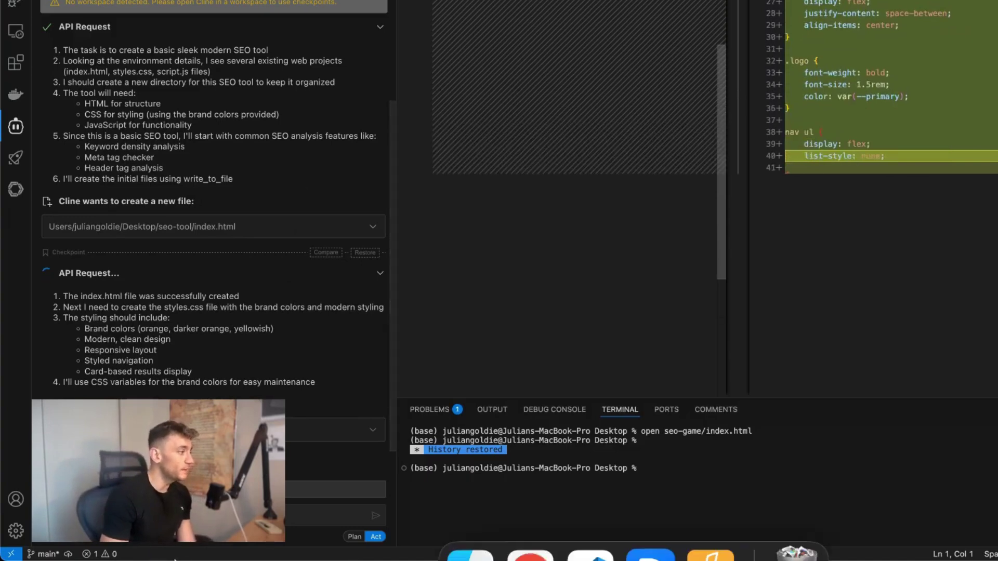
{"action": "left_click", "coordinate": [530, 524]}
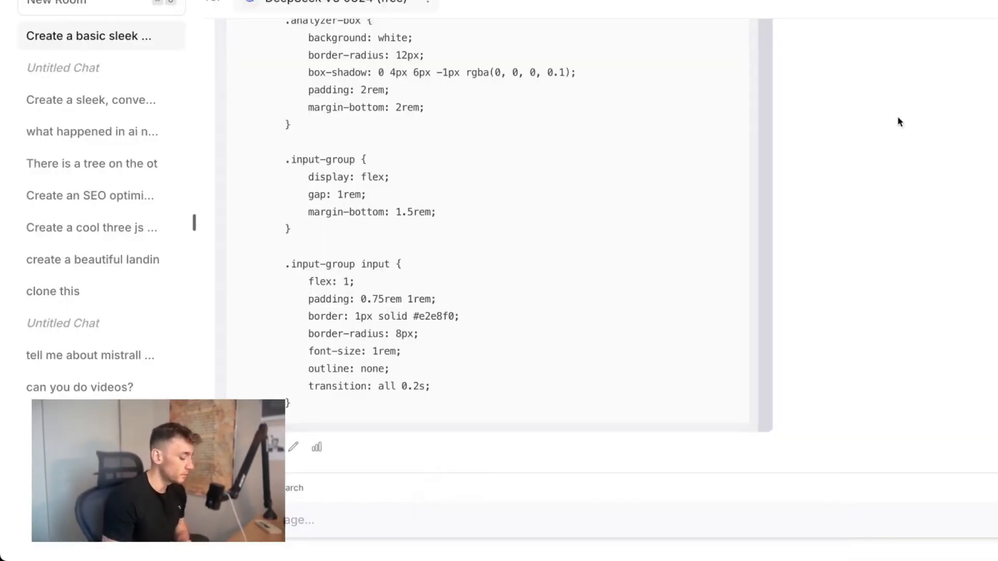
Step: Go to google.com in a new tab and search for 'web browser ui github'
{"action": "key", "text": "super+t"}
{"action": "type", "text": "google.com"}
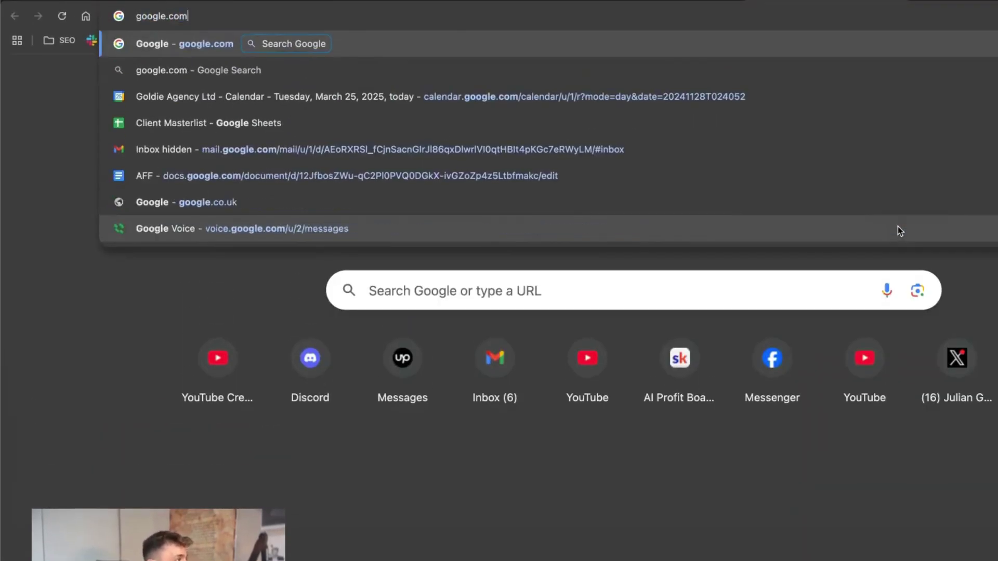
{"action": "key", "text": "Return"}
{"action": "type", "text": "deeepseek"}
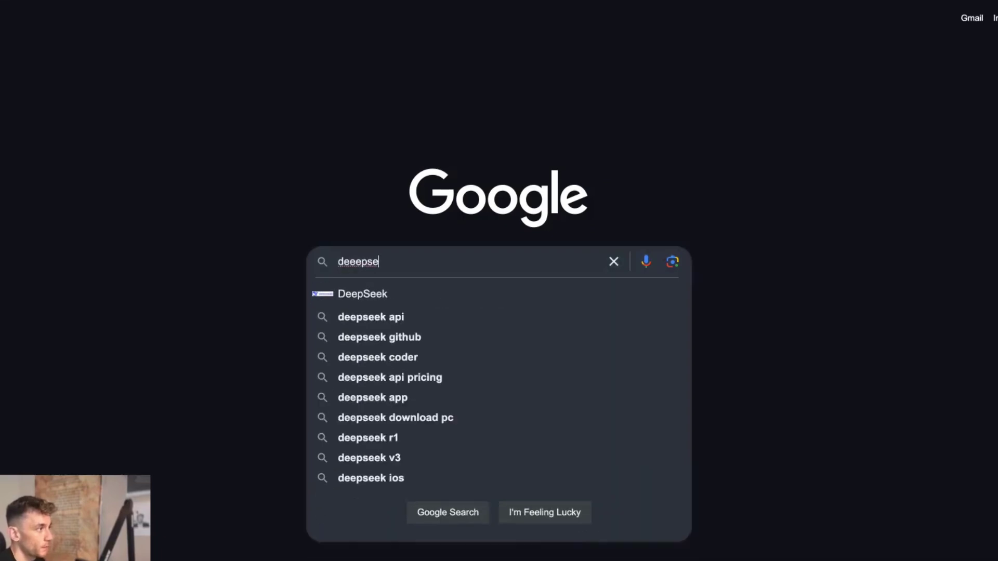
{"action": "key", "text": "super+a"}
{"action": "key", "text": "BackSpace"}
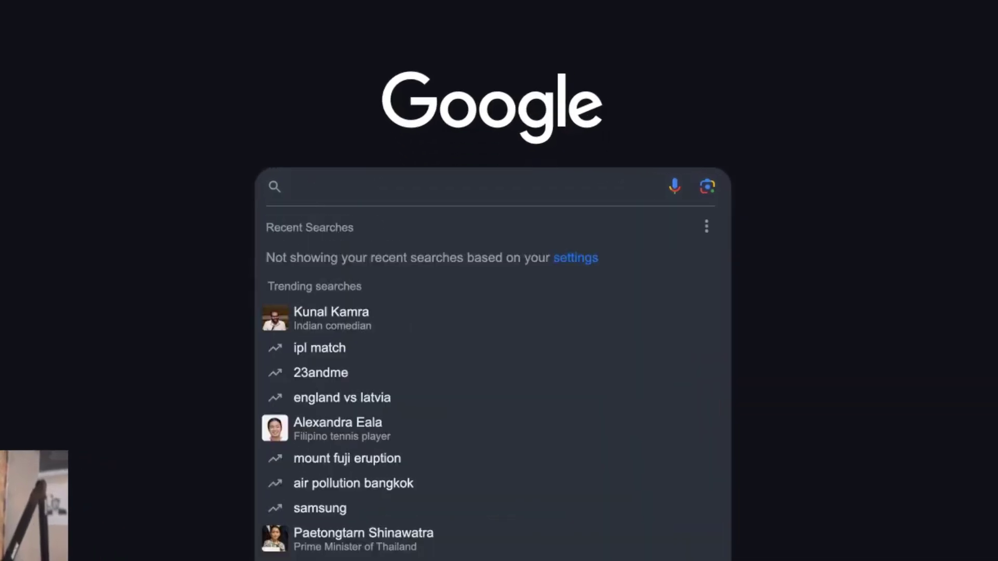
{"action": "type", "text": "web browser ui github"}
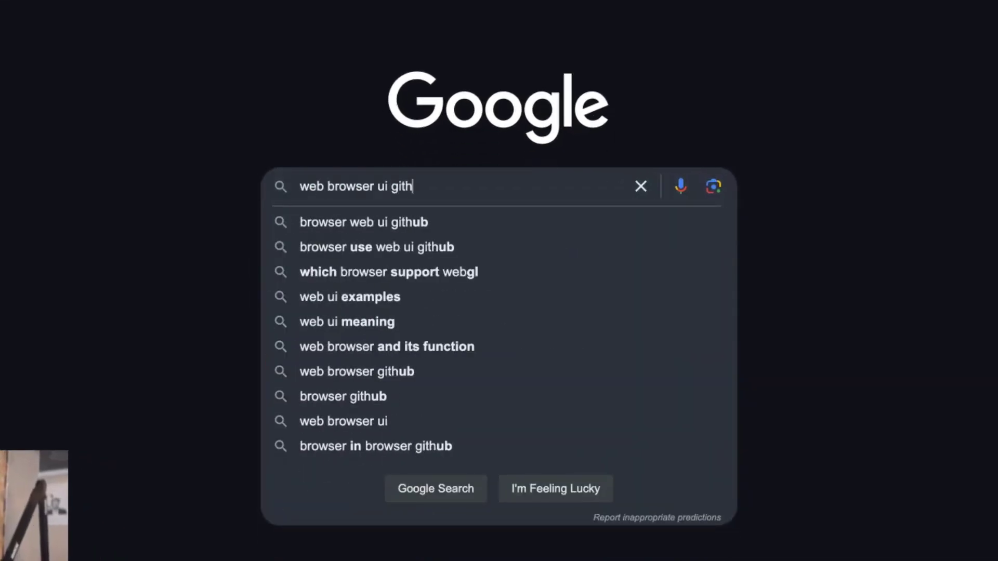
{"action": "key", "text": "Return"}
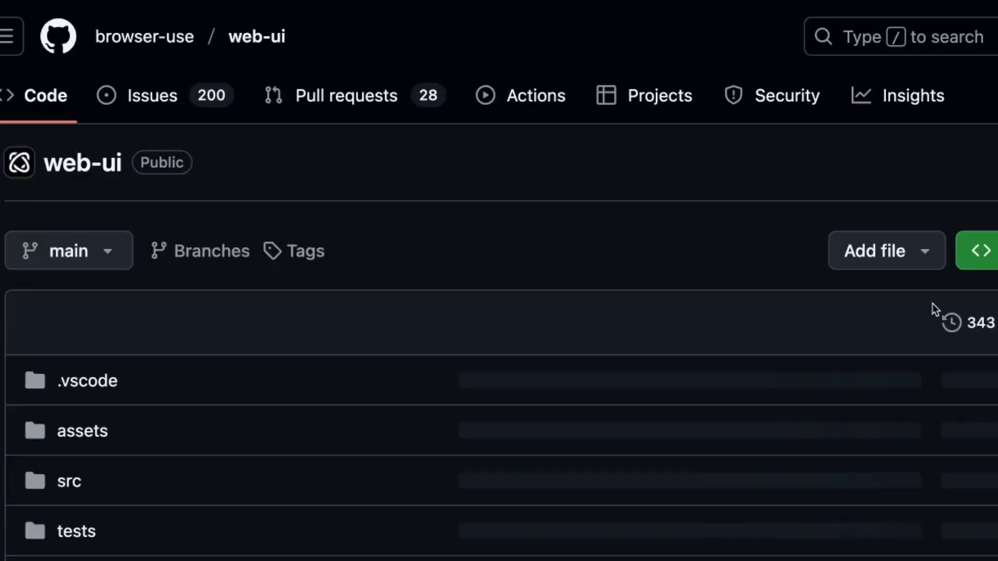
Step: Scroll through the browser-use/web-ui repository README and its demo video
{"action": "scroll", "coordinate": [346, 509], "scroll_direction": "down", "scroll_amount": 15}
{"action": "scroll", "coordinate": [341, 503], "scroll_direction": "down", "scroll_amount": 5}
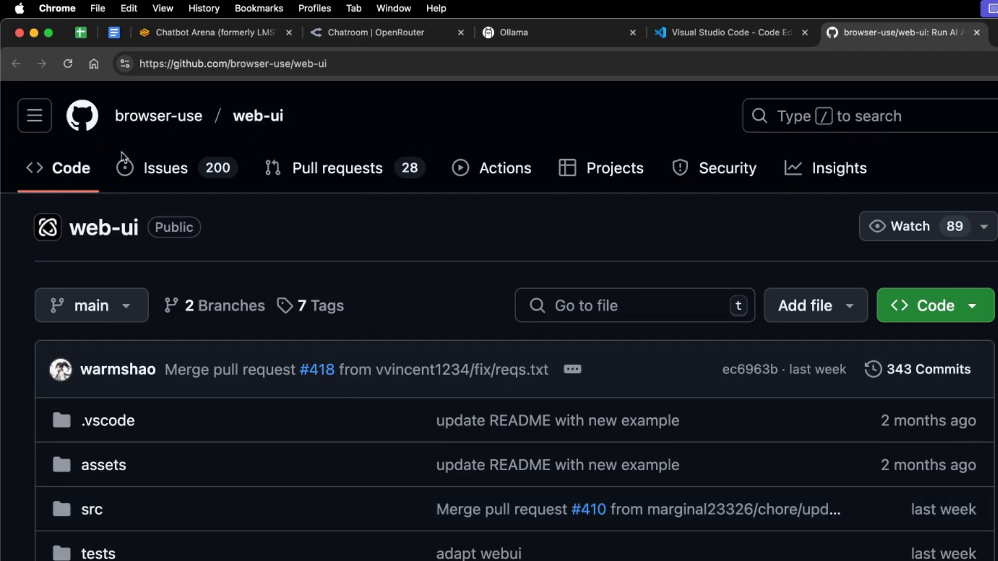
{"action": "scroll", "coordinate": [416, 364], "scroll_direction": "down", "scroll_amount": 15}
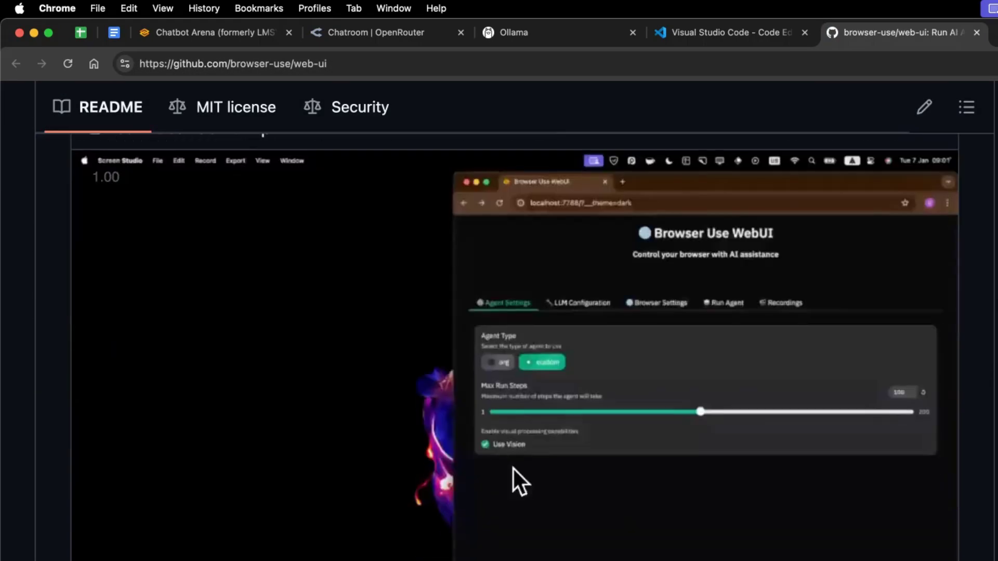
{"action": "scroll", "coordinate": [359, 520], "scroll_direction": "down", "scroll_amount": 10}
{"action": "scroll", "coordinate": [329, 477], "scroll_direction": "up", "scroll_amount": 15}
{"action": "scroll", "coordinate": [571, 167], "scroll_direction": "up", "scroll_amount": 10}
{"action": "scroll", "coordinate": [571, 167], "scroll_direction": "down", "scroll_amount": 20}
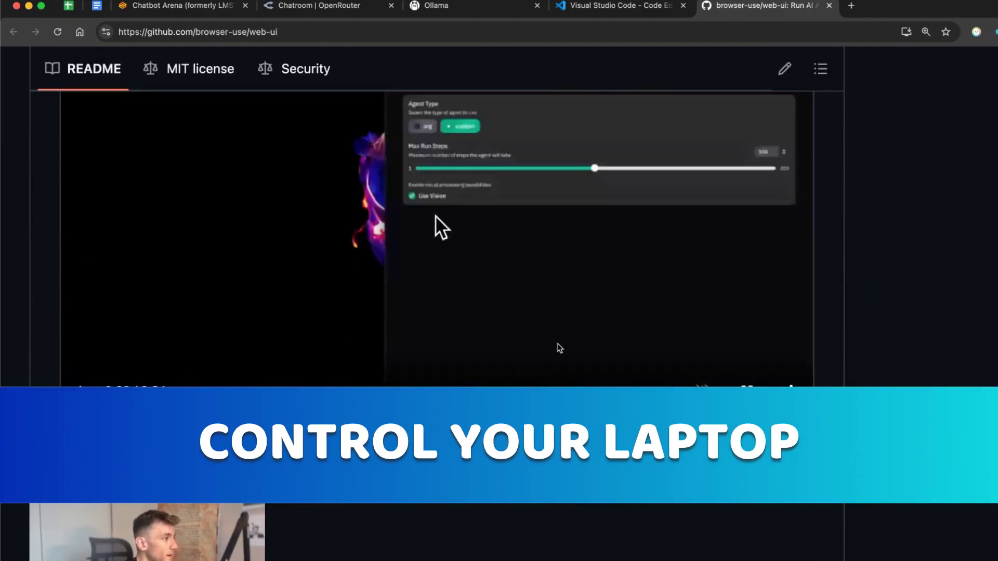
{"action": "scroll", "coordinate": [558, 343], "scroll_direction": "up", "scroll_amount": 4}
Step: Mute the GitHub tab and scroll back to the top of the repository page
{"action": "right_click", "coordinate": [777, 8]}
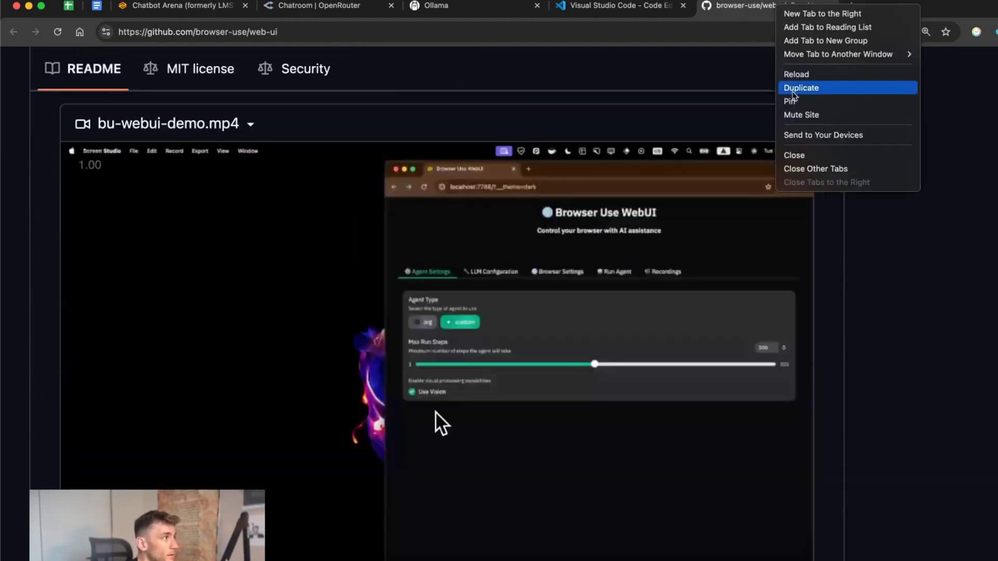
{"action": "left_click", "coordinate": [807, 116]}
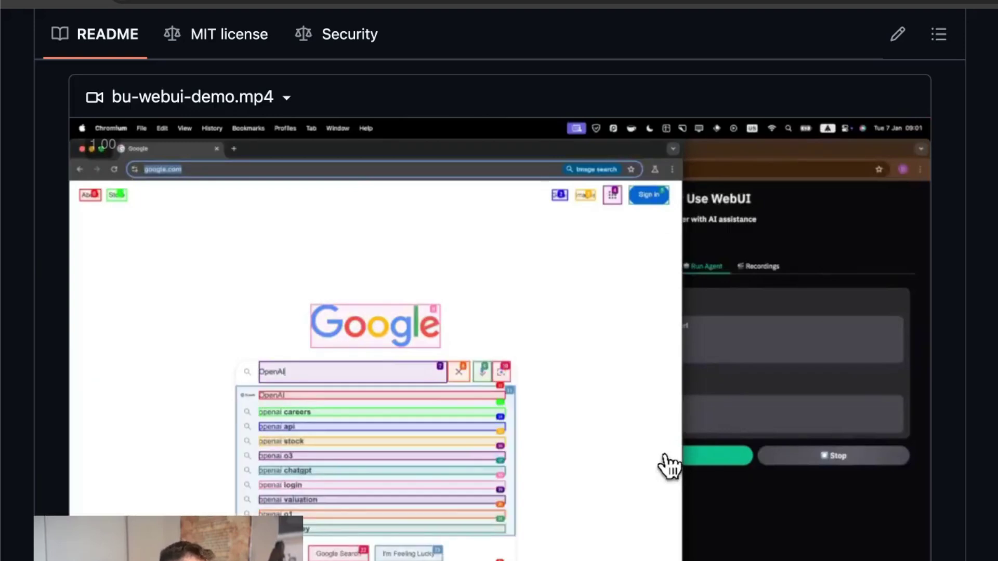
{"action": "scroll", "coordinate": [499, 312], "scroll_direction": "down", "scroll_amount": 2}
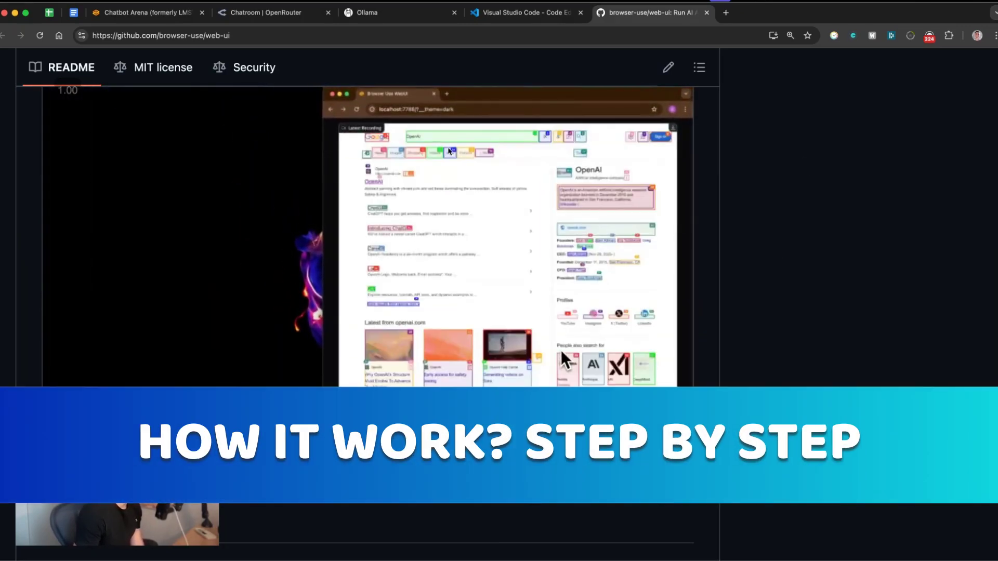
{"action": "scroll", "coordinate": [457, 167], "scroll_direction": "up", "scroll_amount": 15}
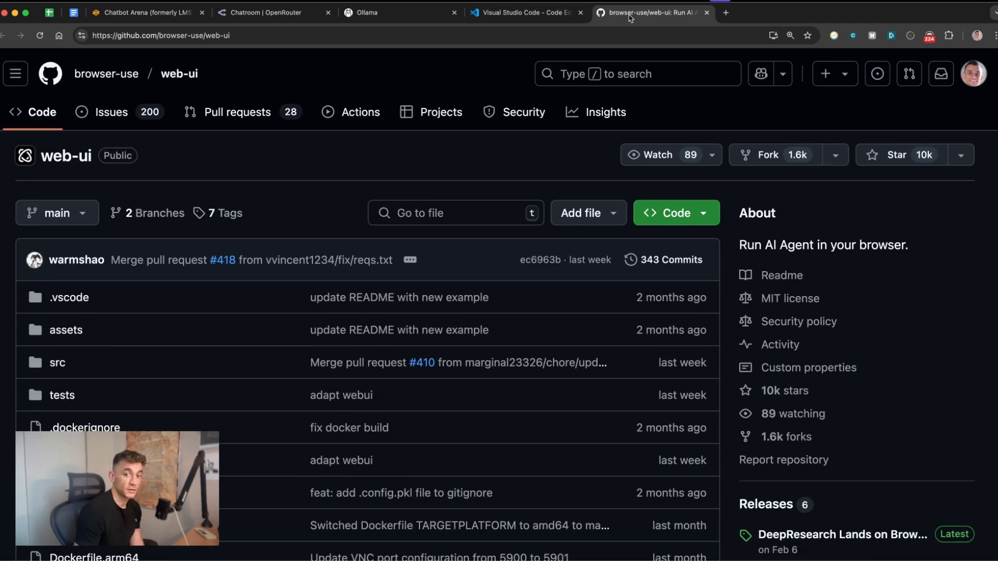
Step: Close the GitHub tab and scroll through DeepSeek's generated CSS in the OpenRouter chat
{"action": "key", "text": "super+w"}
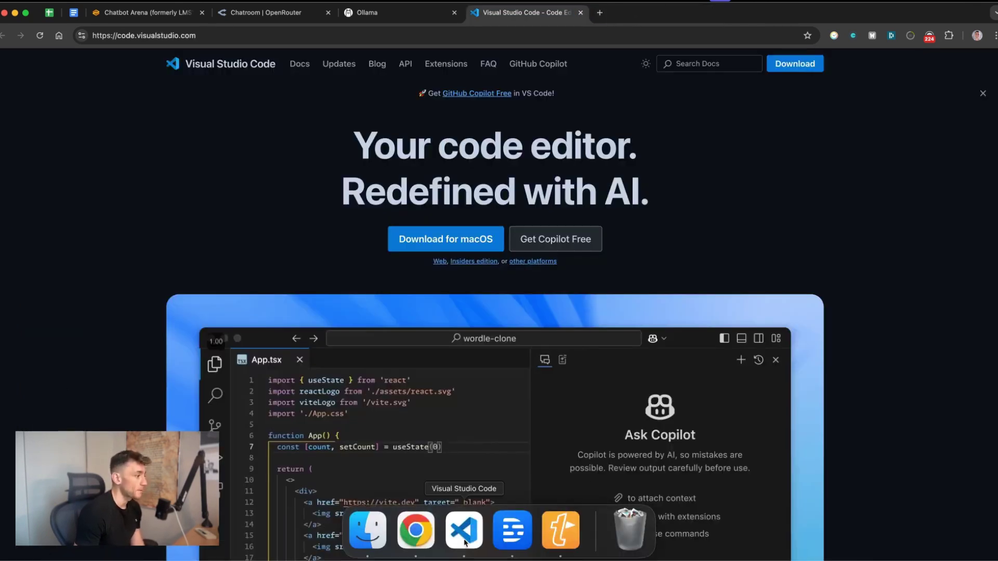
{"action": "left_click", "coordinate": [465, 537]}
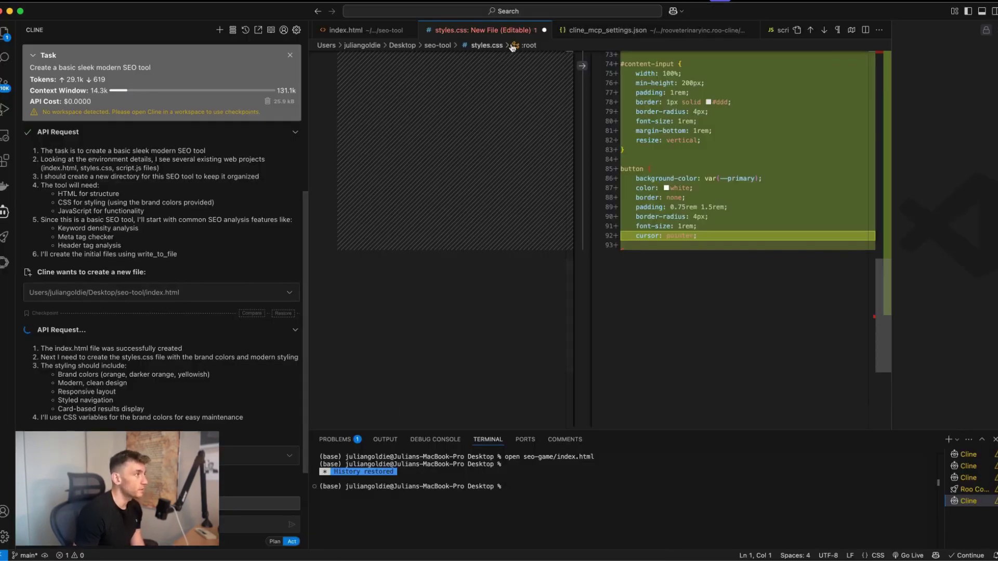
{"action": "left_click", "coordinate": [415, 528]}
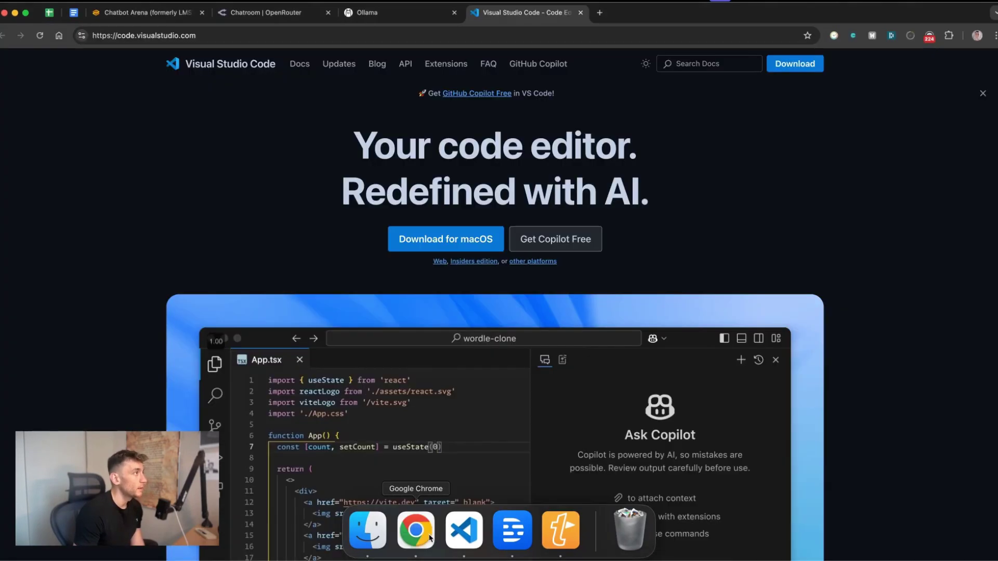
{"action": "left_click", "coordinate": [284, 16]}
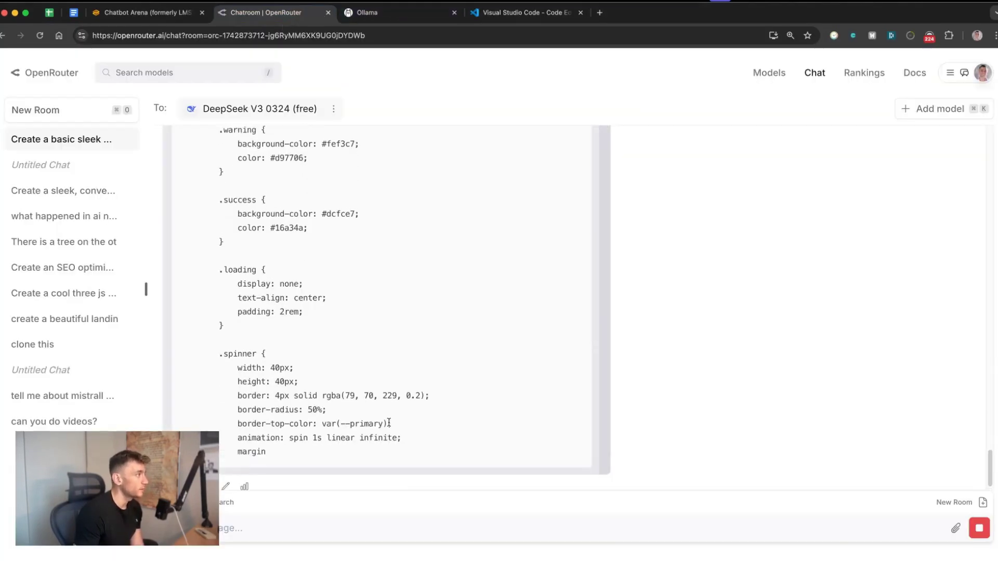
{"action": "scroll", "coordinate": [426, 416], "scroll_direction": "up", "scroll_amount": 10}
{"action": "scroll", "coordinate": [442, 419], "scroll_direction": "up", "scroll_amount": 15}
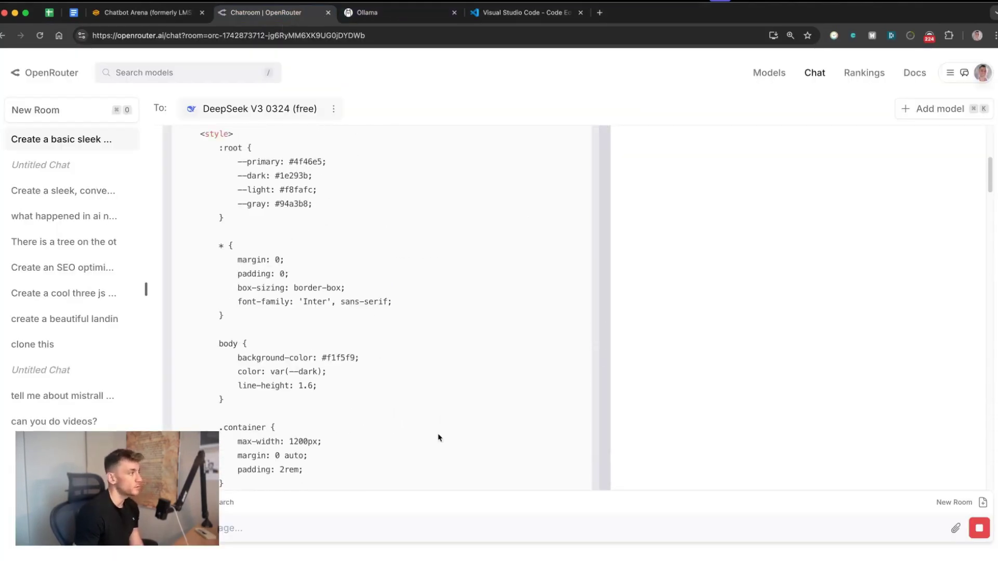
{"action": "scroll", "coordinate": [477, 448], "scroll_direction": "down", "scroll_amount": 20}
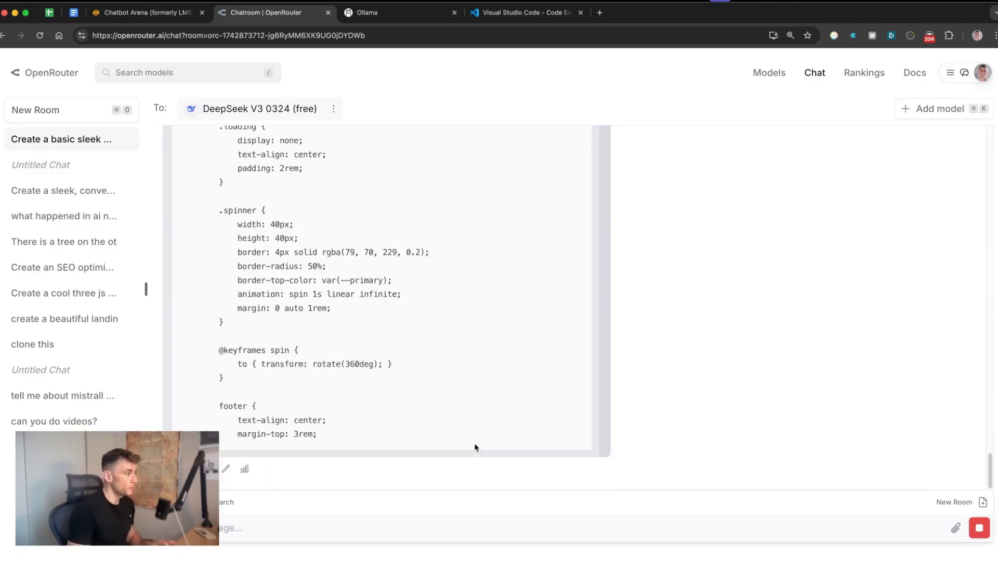
Step: Go to the n8n site in a new tab and sign in to the n8n cloud account
{"action": "key", "text": "super+t"}
{"action": "type", "text": "n8n"}
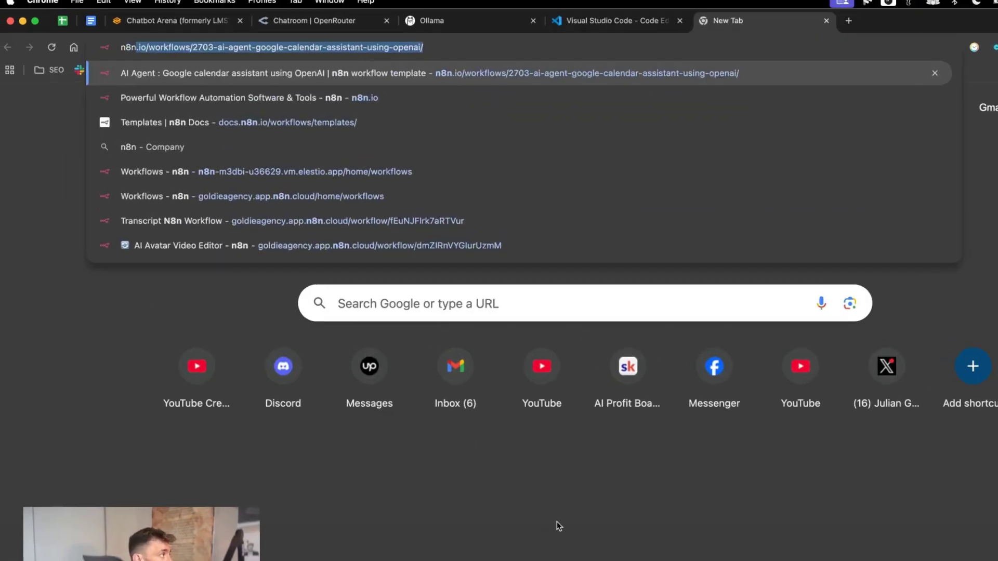
{"action": "key", "text": "Return"}
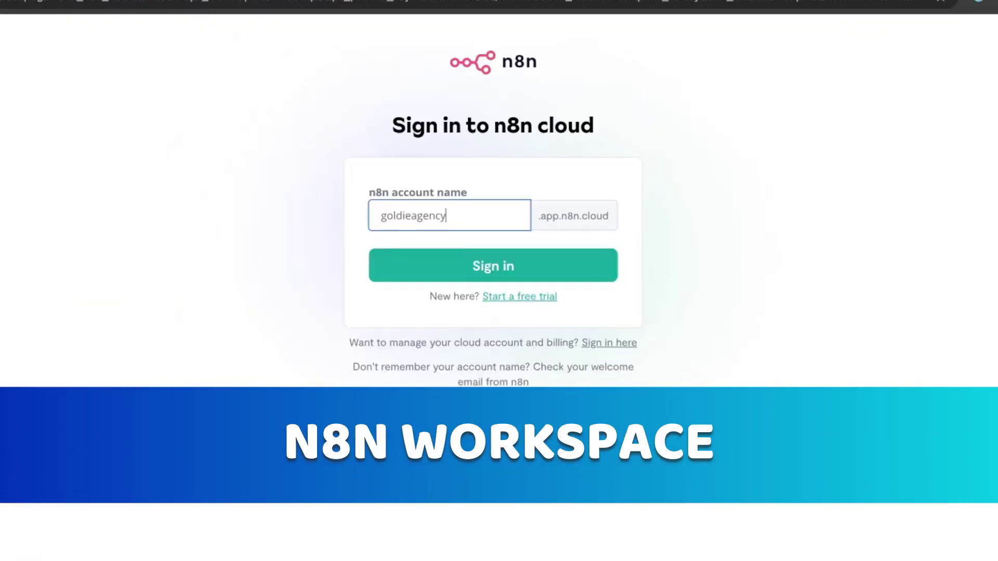
{"action": "left_click", "coordinate": [468, 264]}
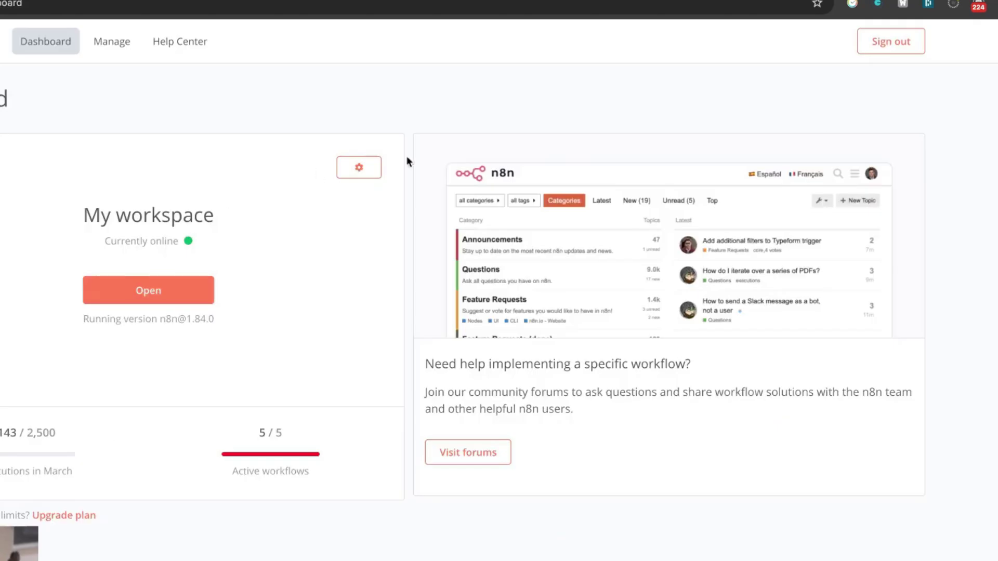
Step: Check the available n8n versions in workspace settings, then open the workspace
{"action": "left_click", "coordinate": [362, 175]}
{"action": "left_click", "coordinate": [546, 355]}
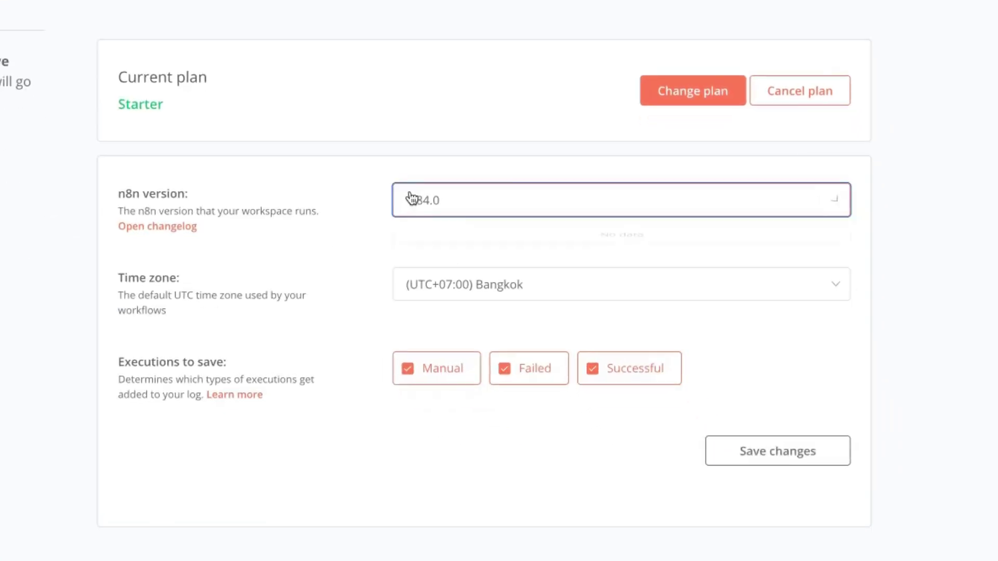
{"action": "left_click", "coordinate": [469, 212]}
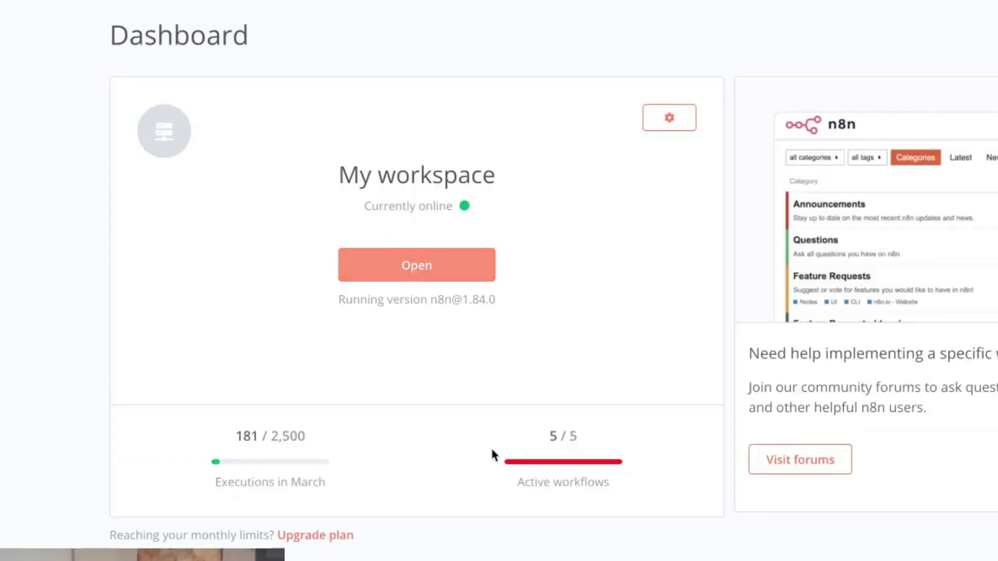
{"action": "left_click", "coordinate": [421, 261]}
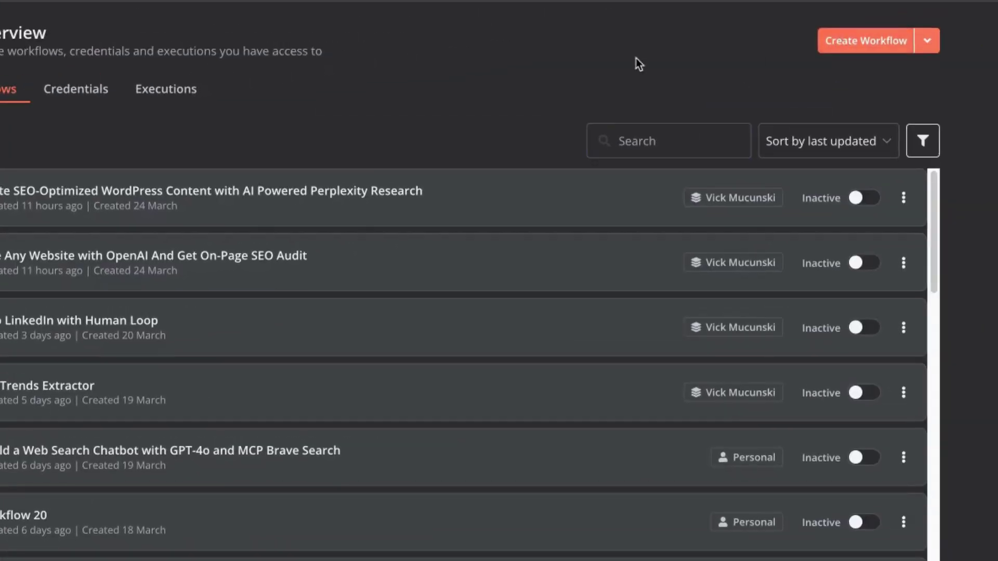
Step: Create a new workflow with a chat-triggered AI Agent using an OpenRouter Chat Model
{"action": "left_click", "coordinate": [529, 166]}
{"action": "type", "text": "ai agent"}
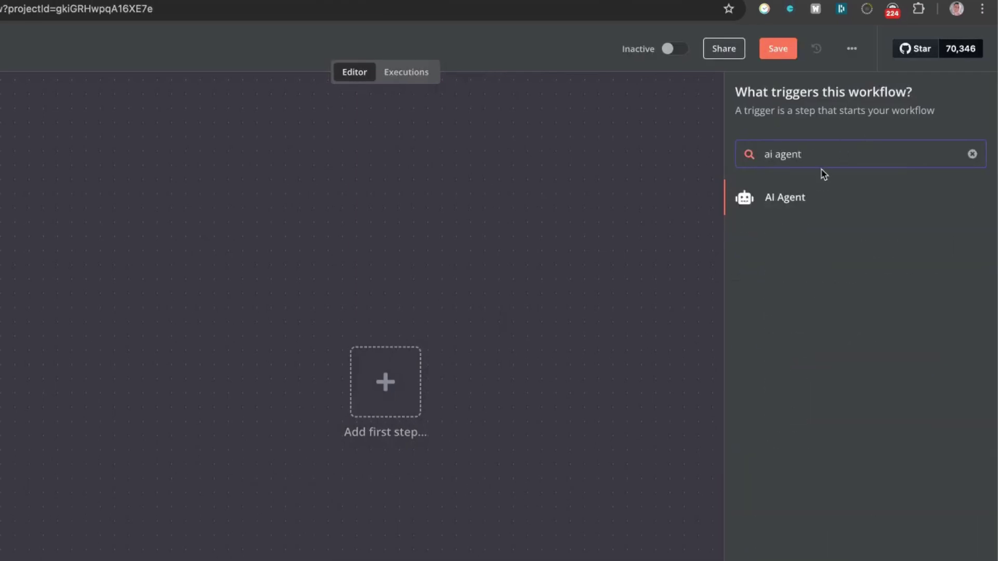
{"action": "key", "text": "Return"}
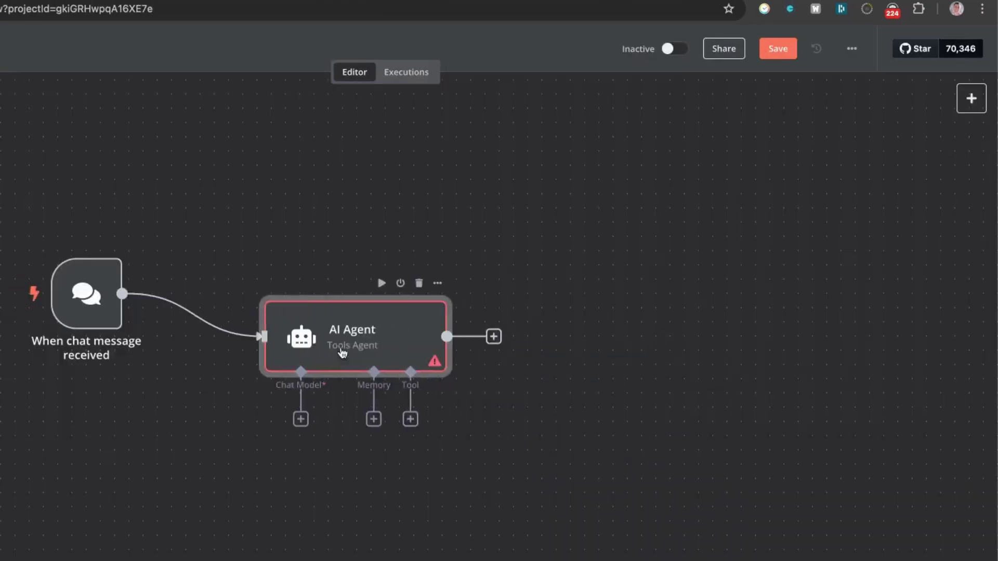
{"action": "left_click", "coordinate": [301, 398]}
{"action": "type", "text": "open"}
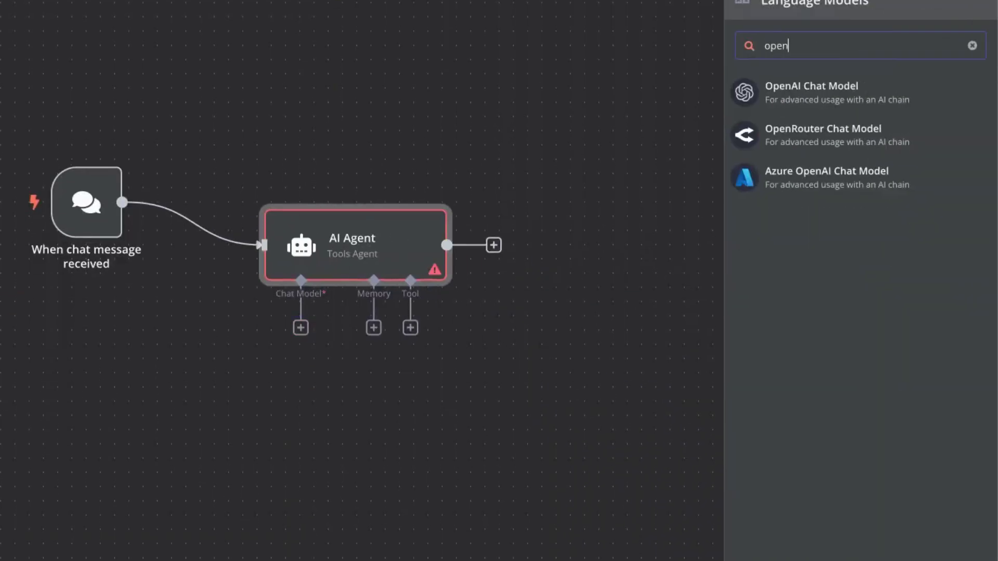
{"action": "left_click", "coordinate": [839, 146]}
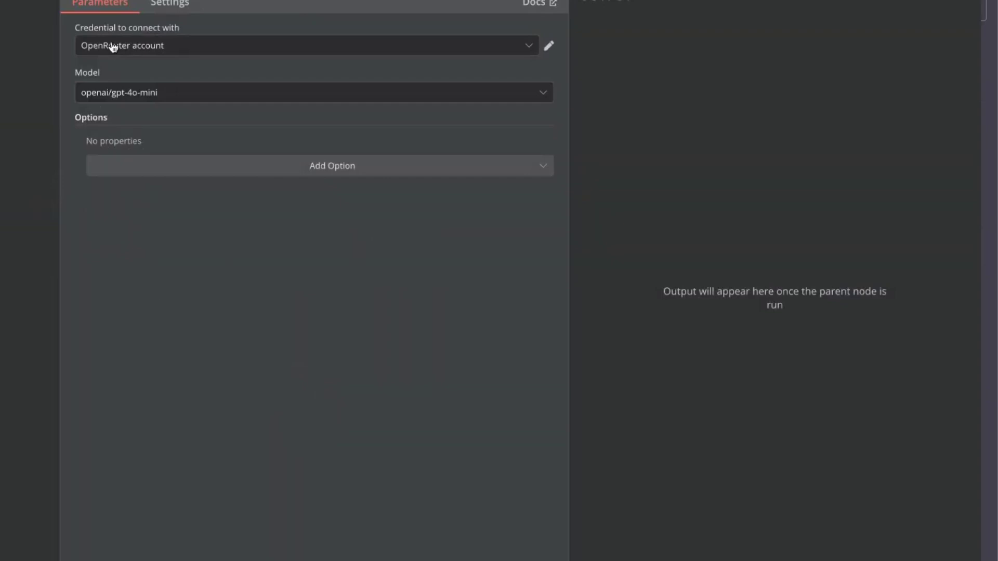
Step: Set the OpenRouter chat model to deepseek/deepseek-chat-v3-0324
{"action": "left_click", "coordinate": [216, 133]}
{"action": "type", "text": "deepseek"}
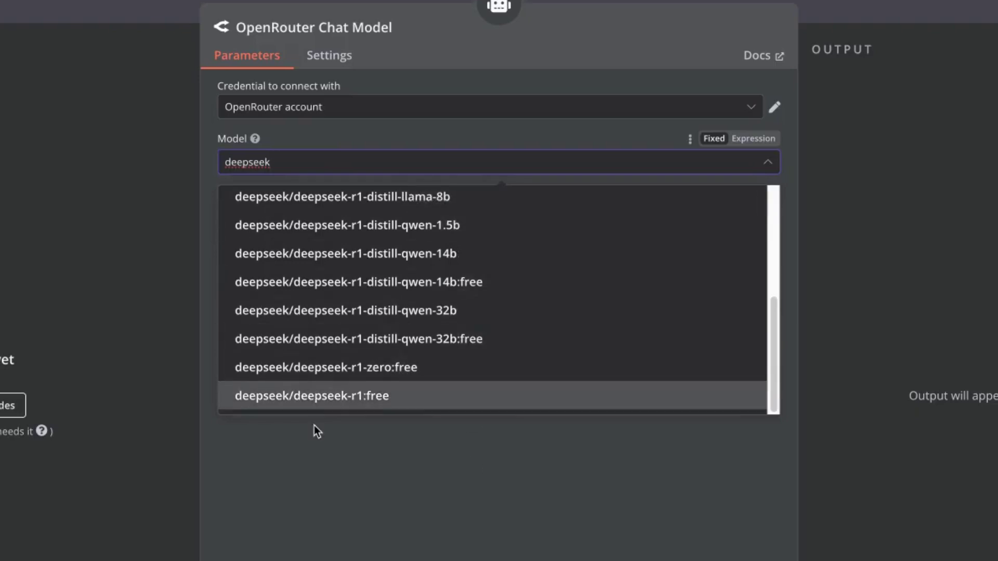
{"action": "key", "text": "BackSpace"}
{"action": "key", "text": "BackSpace"}
{"action": "key", "text": "BackSpace"}
{"action": "key", "text": "BackSpace"}
{"action": "key", "text": "BackSpace"}
{"action": "key", "text": "BackSpace"}
{"action": "key", "text": "BackSpace"}
{"action": "key", "text": "BackSpace"}
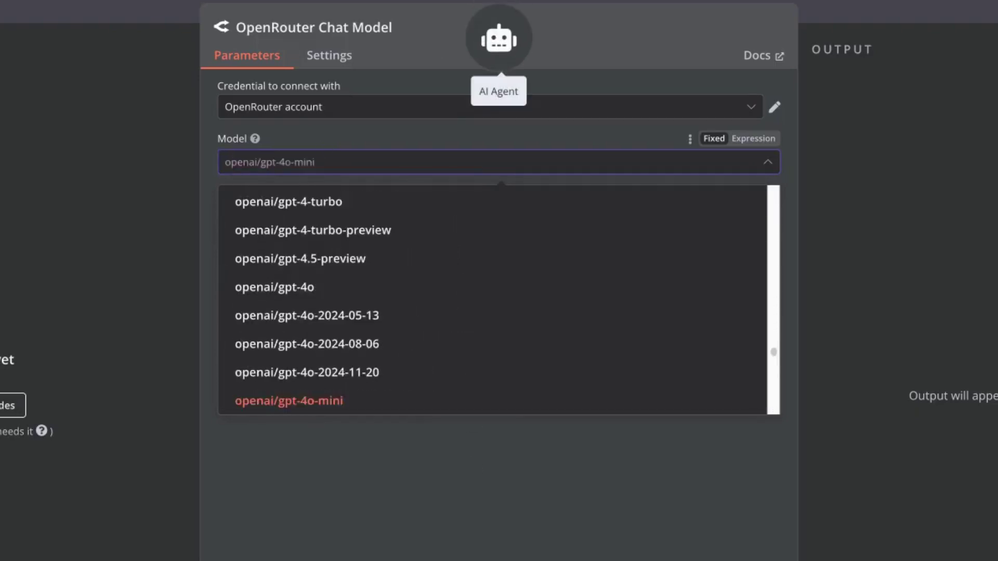
{"action": "type", "text": "v3"}
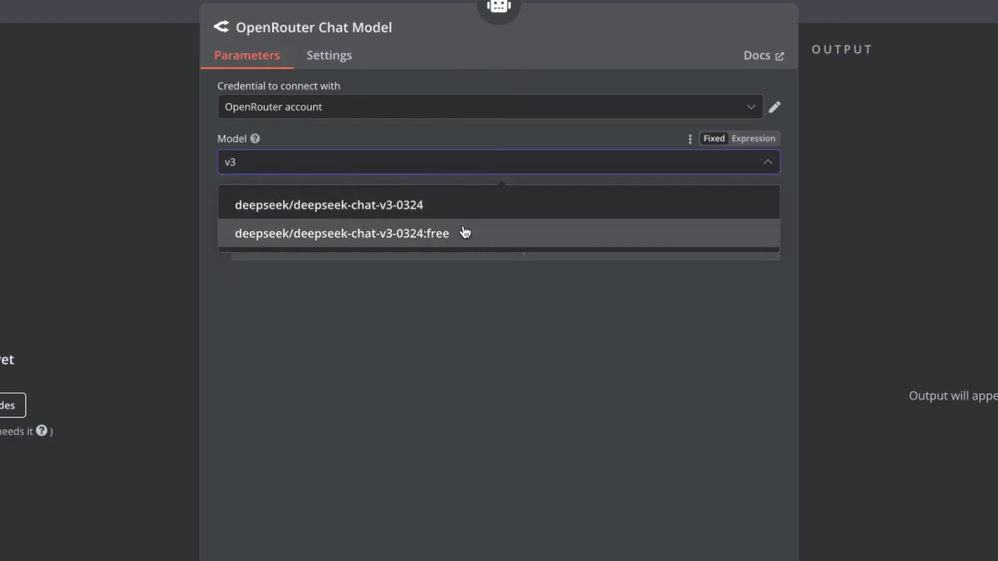
{"action": "key", "text": "BackSpace"}
{"action": "key", "text": "BackSpace"}
{"action": "type", "text": "deepseek"}
{"action": "left_click", "coordinate": [417, 232]}
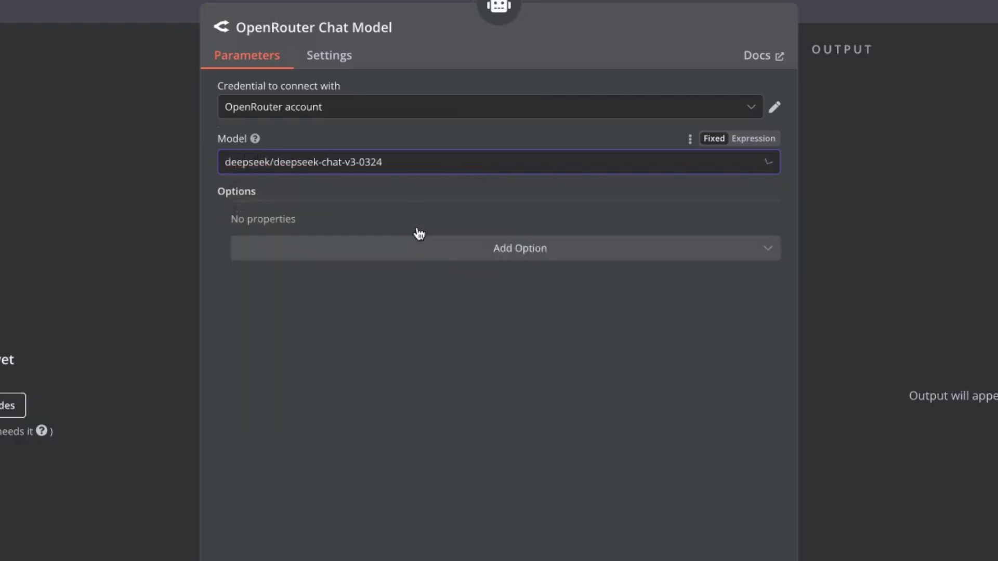
{"action": "left_click", "coordinate": [377, 170]}
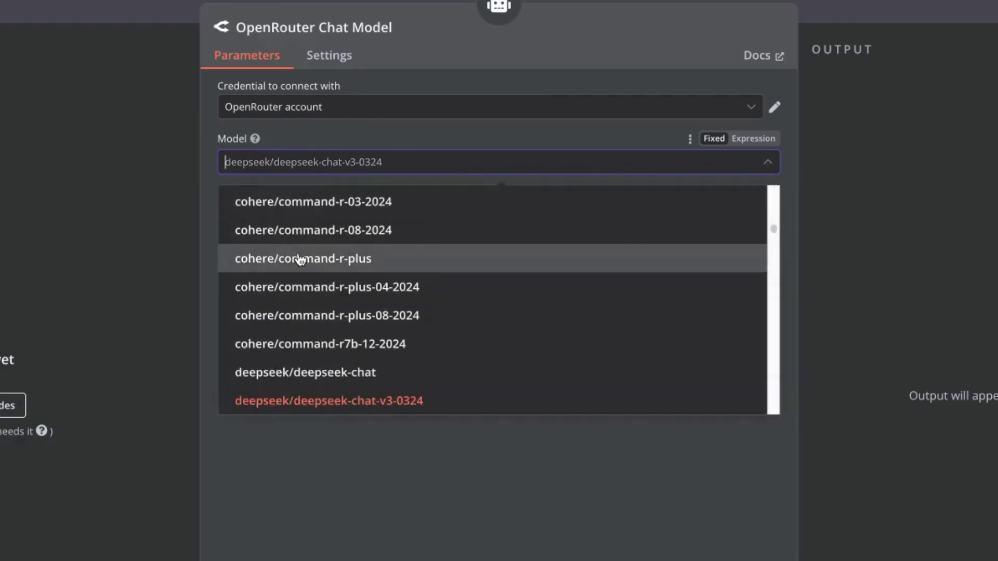
{"action": "left_click", "coordinate": [333, 456]}
{"action": "key", "text": "Escape"}
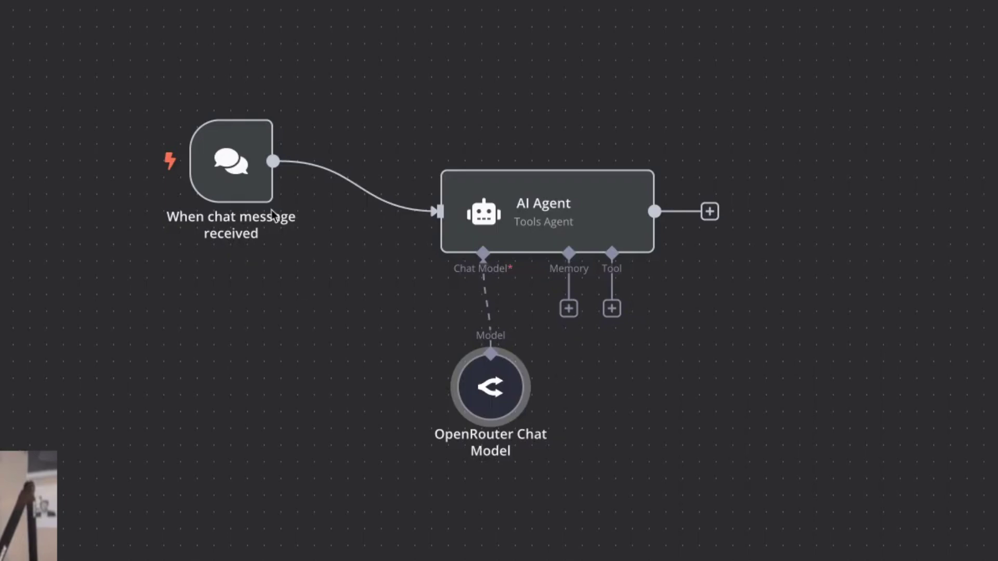
Step: Rearrange the AI Agent, chat trigger and OpenRouter Chat Model nodes on the canvas
{"action": "left_click_drag", "start_coordinate": [535, 192], "coordinate": [518, 108]}
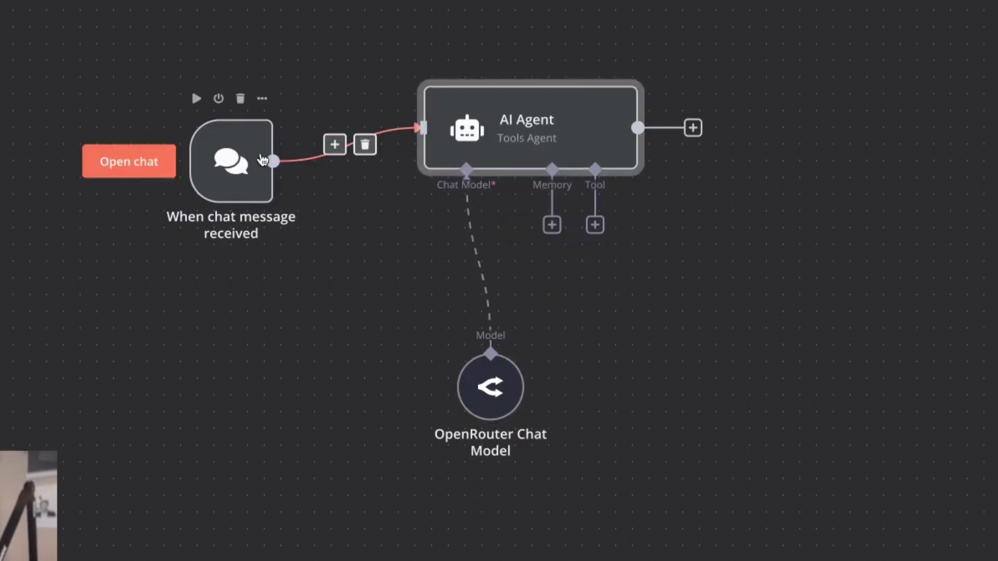
{"action": "left_click_drag", "start_coordinate": [260, 167], "coordinate": [277, 116]}
{"action": "left_click_drag", "start_coordinate": [509, 414], "coordinate": [442, 346]}
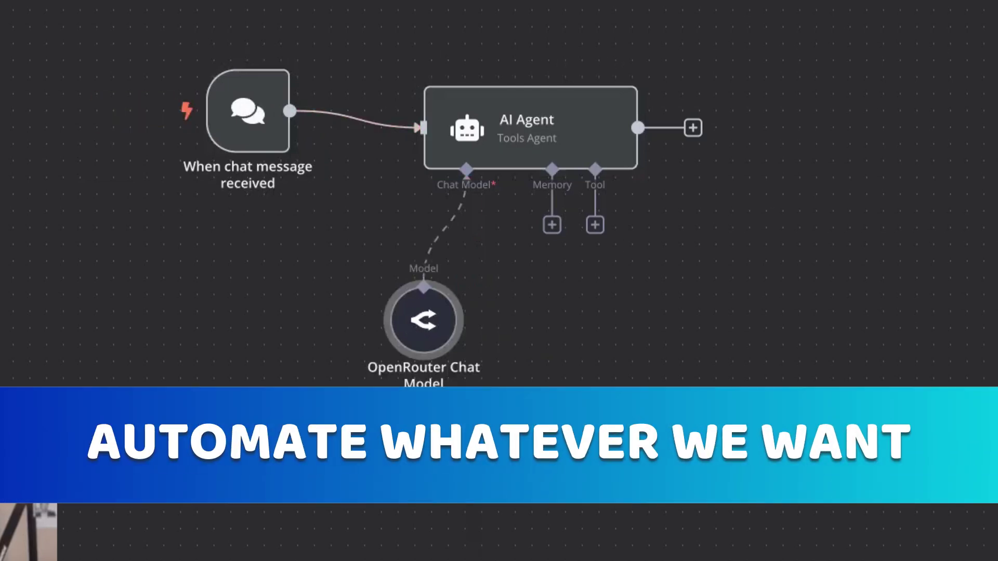
Step: Rename the workflow 'DeepSeek V3.1 AI Agent' and open the test chat
{"action": "left_click", "coordinate": [241, 118]}
{"action": "type", "text": "DeepSeek V3.1 AI Agent"}
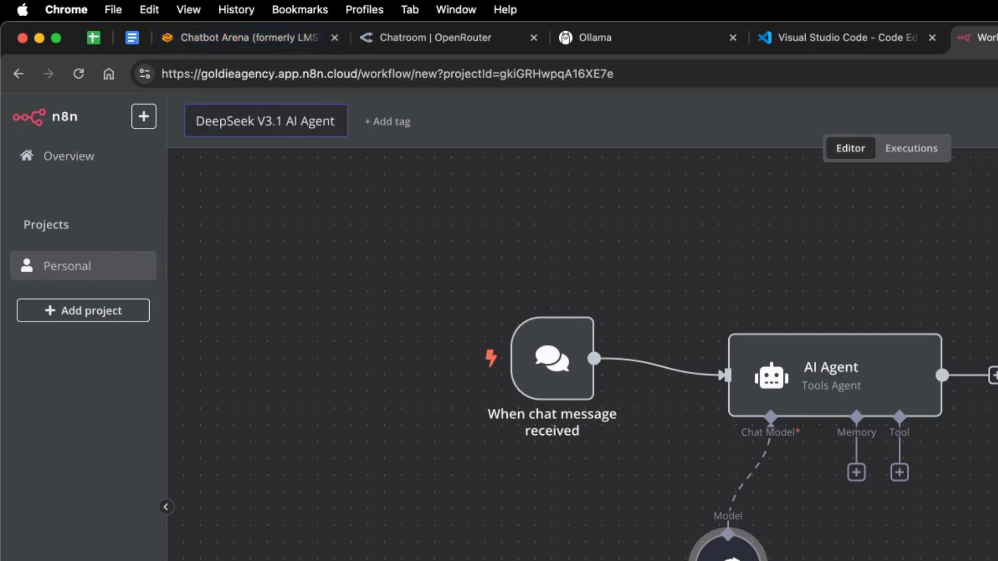
{"action": "key", "text": "Return"}
{"action": "left_click", "coordinate": [551, 288]}
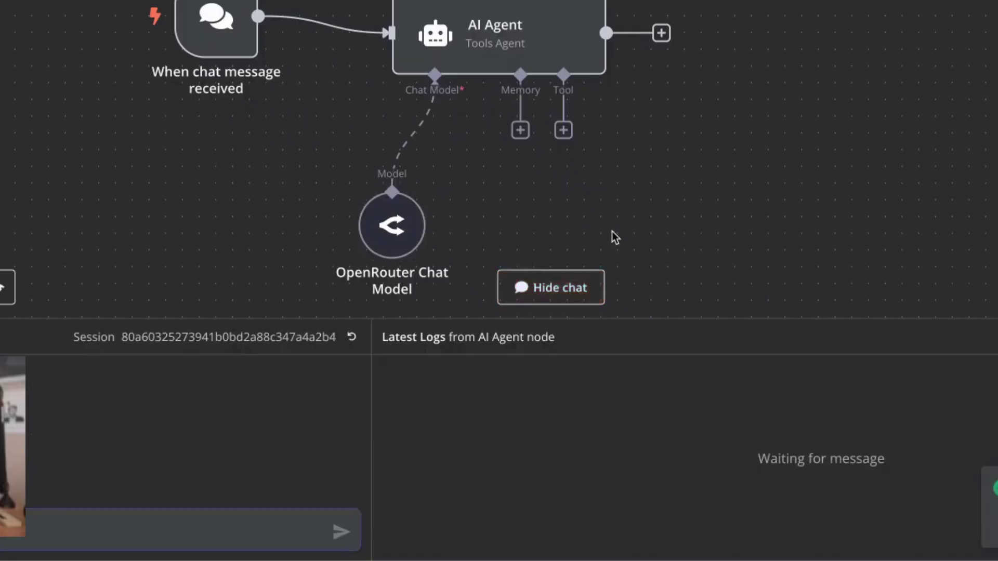
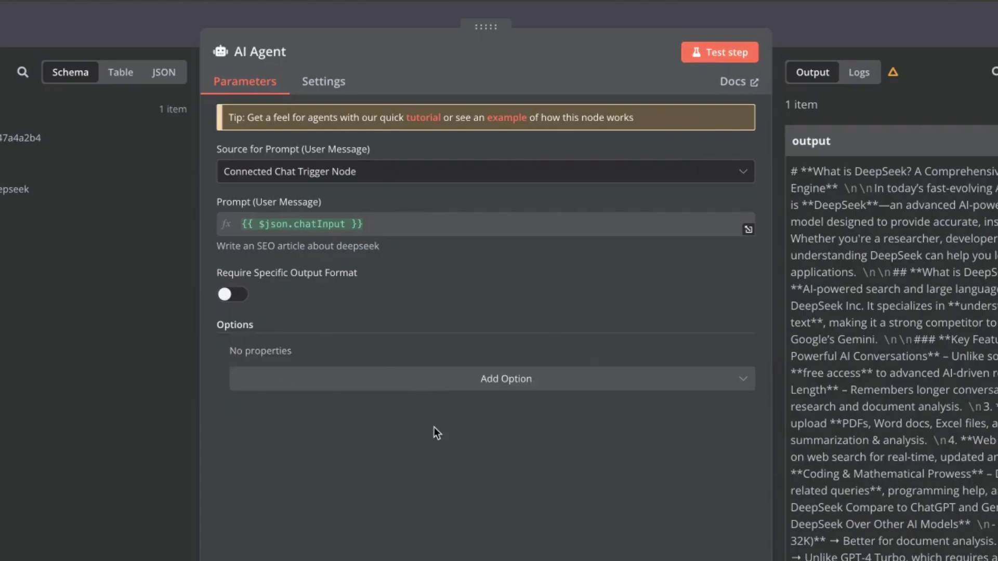
Step: Switch the OpenRouter Chat Model node to deepseek/deepseek-chat:free and close its settings
{"action": "left_click_drag", "start_coordinate": [389, 337], "coordinate": [341, 338]}
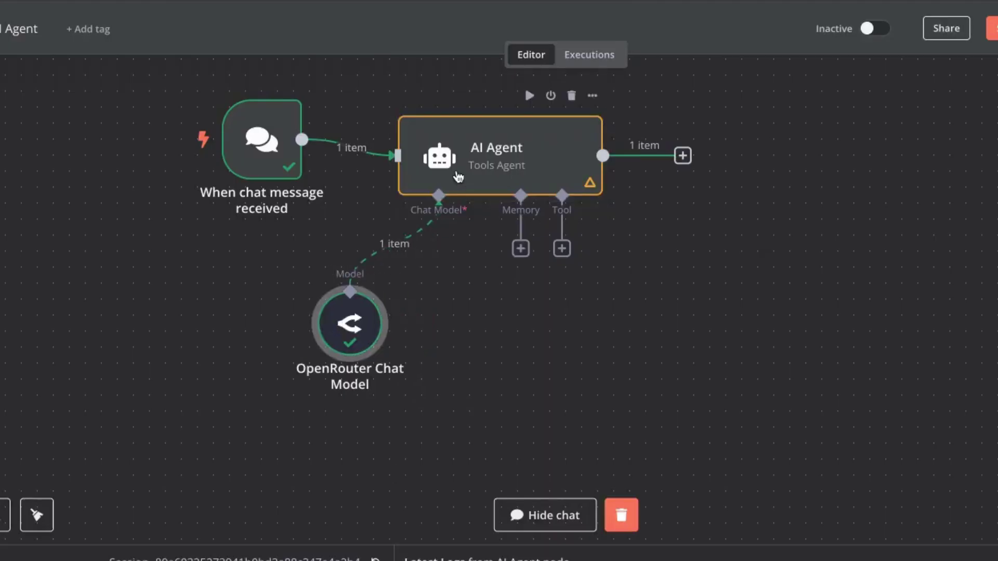
{"action": "double_click", "coordinate": [357, 326]}
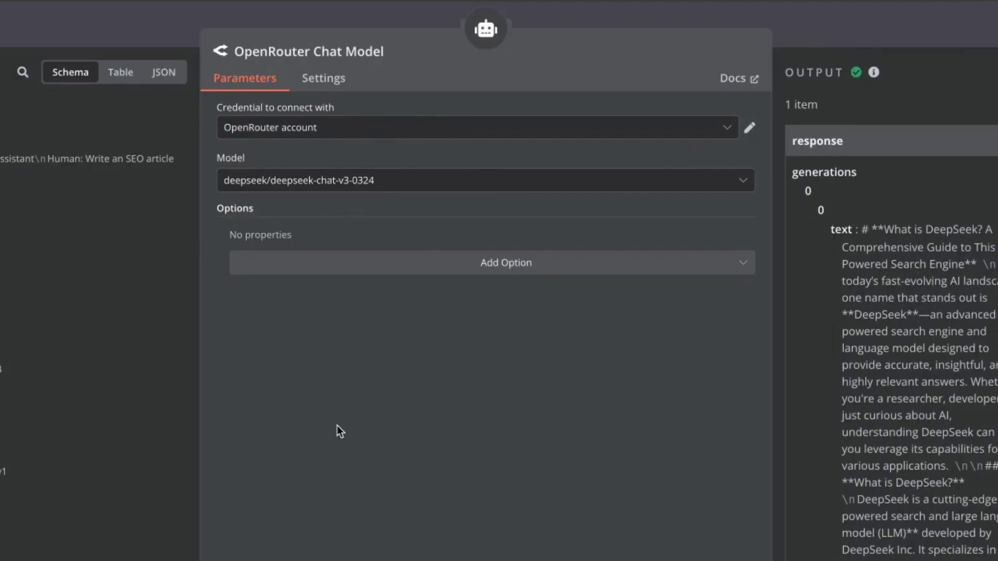
{"action": "left_click", "coordinate": [345, 183]}
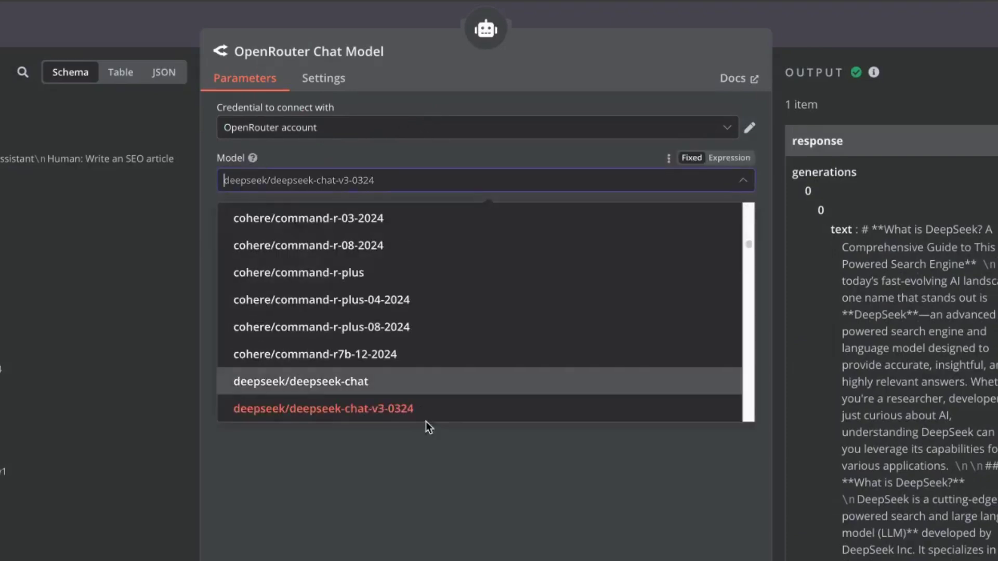
{"action": "scroll", "coordinate": [430, 384], "scroll_direction": "down", "scroll_amount": 2}
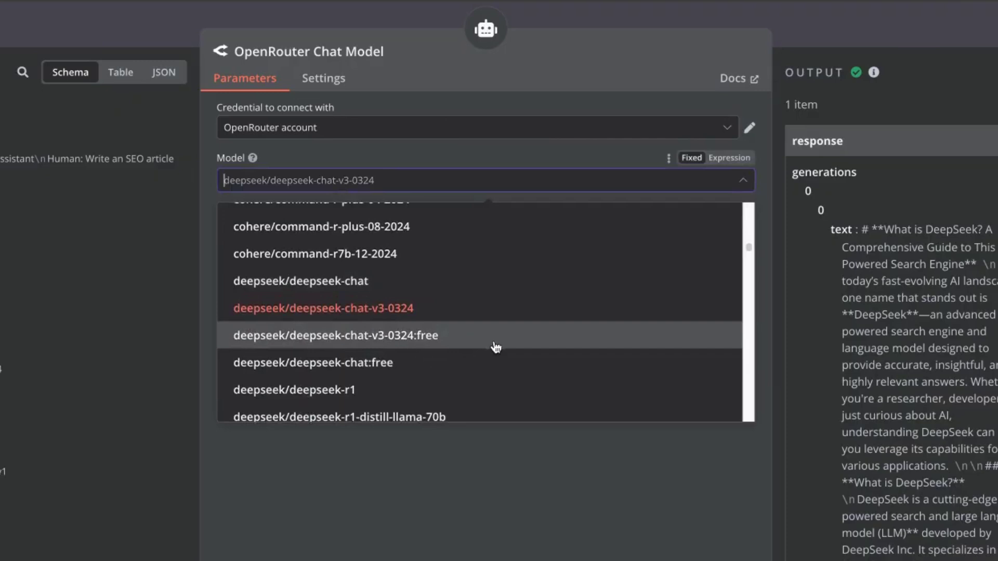
{"action": "left_click", "coordinate": [419, 364]}
{"action": "key", "text": "Escape"}
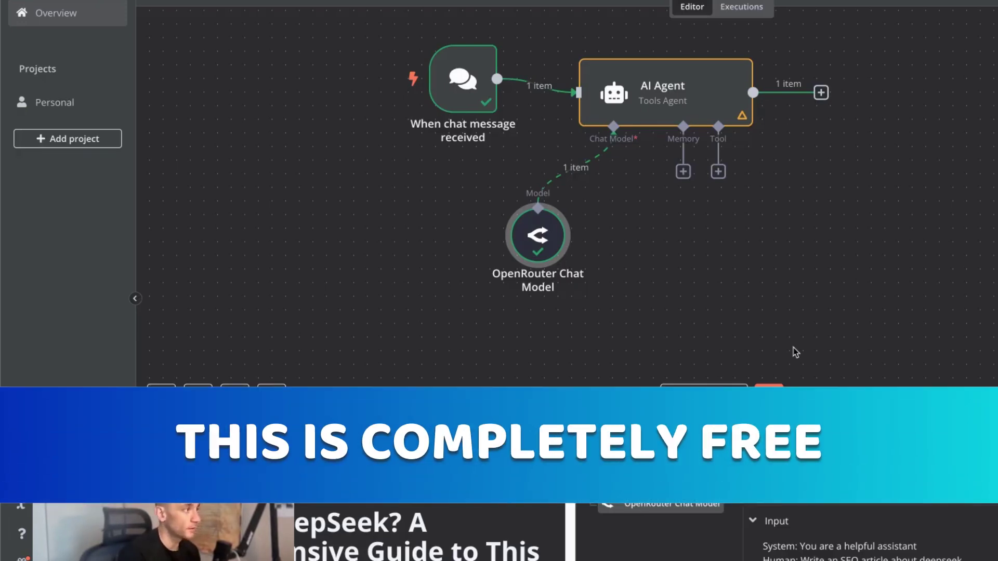
Step: Scroll up the n8n chat panel, then switch to Visual Studio Code from the Dock
{"action": "scroll", "coordinate": [827, 254], "scroll_direction": "up", "scroll_amount": 1}
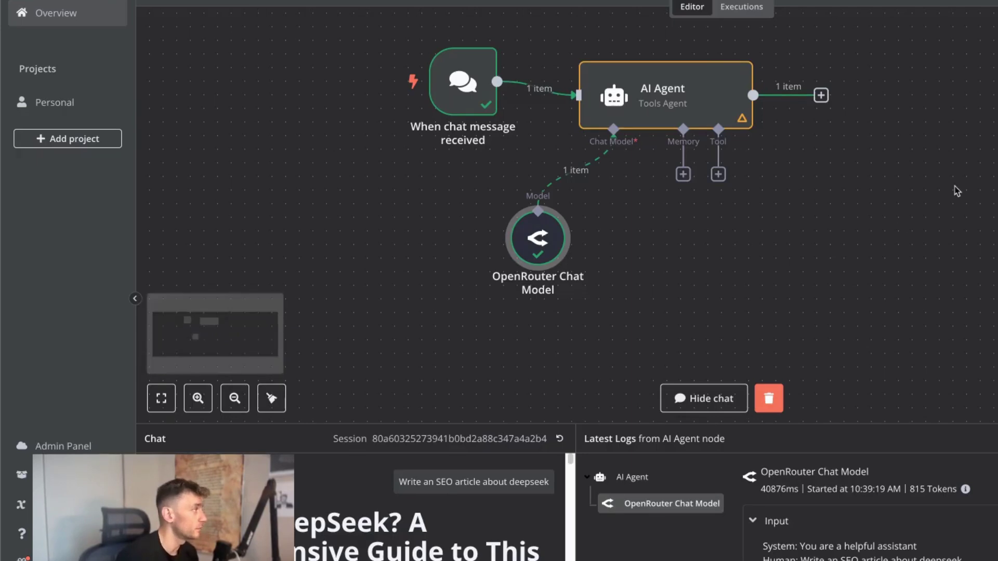
{"action": "left_click", "coordinate": [609, 557]}
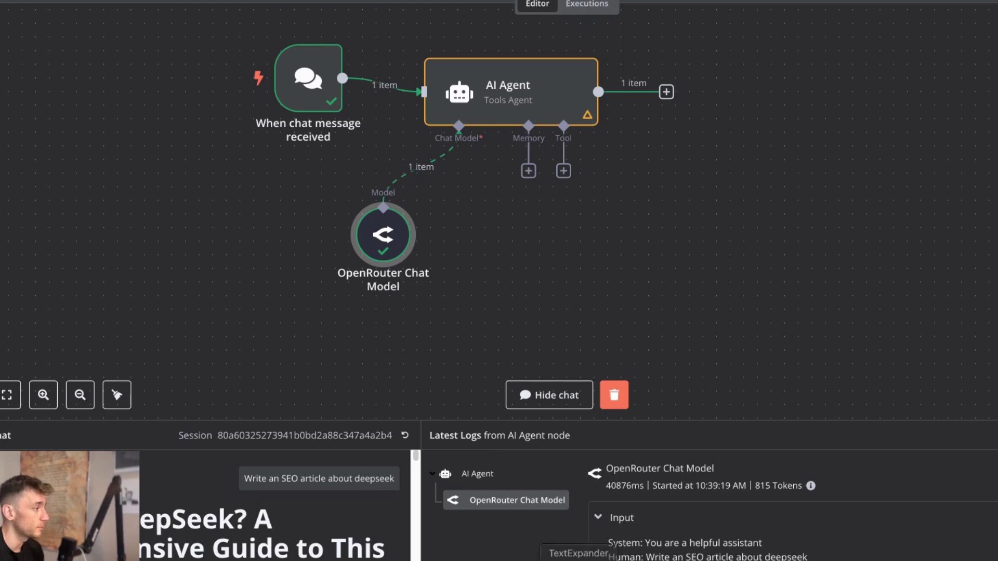
Step: Review Cline's Task Completed summary of the SEO tool, then return to Chrome with n8n
{"action": "left_click", "coordinate": [454, 557]}
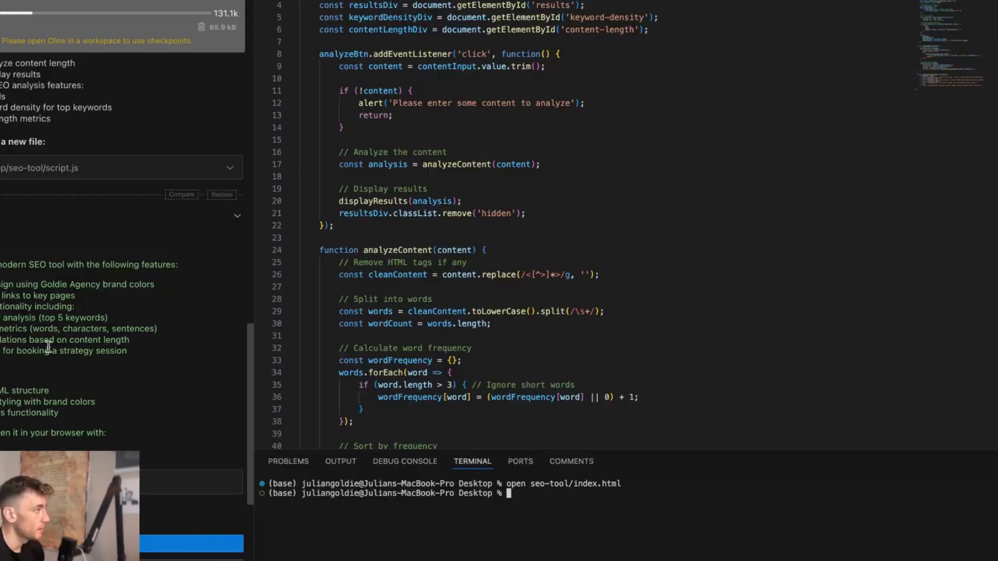
{"action": "scroll", "coordinate": [206, 217], "scroll_direction": "down", "scroll_amount": 10}
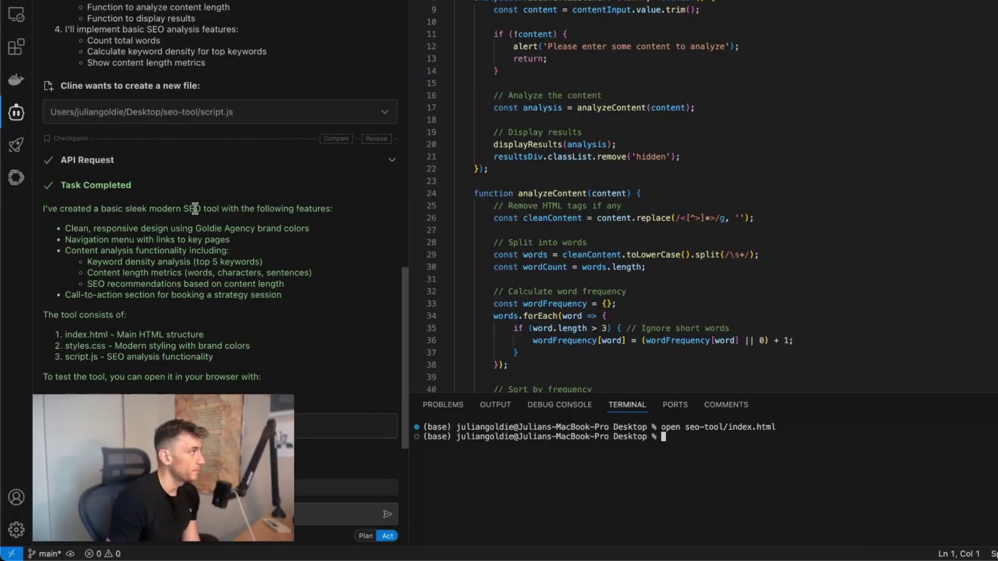
{"action": "left_click_drag", "start_coordinate": [35, 210], "coordinate": [309, 371]}
{"action": "left_click", "coordinate": [270, 321]}
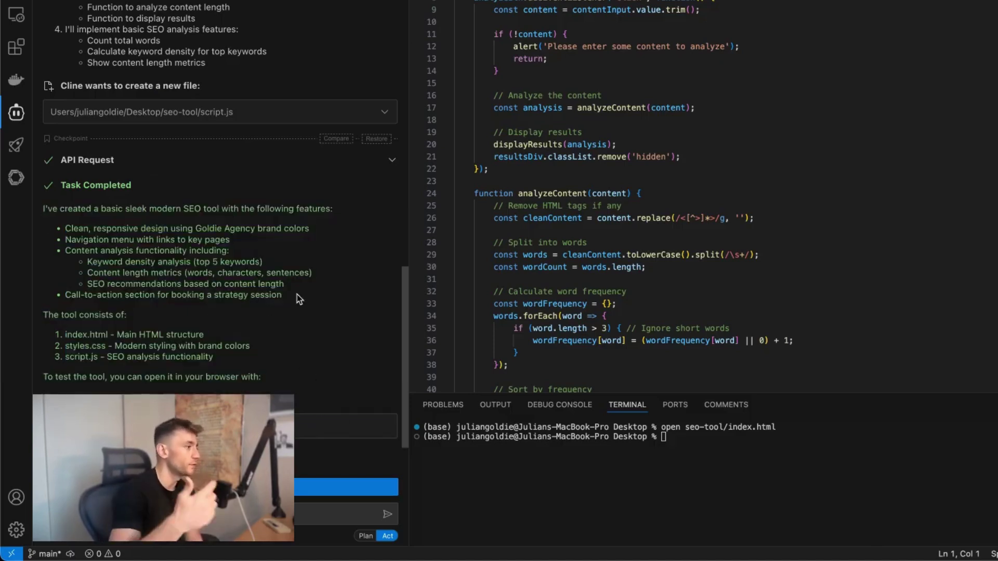
{"action": "mouse_move", "coordinate": [486, 557]}
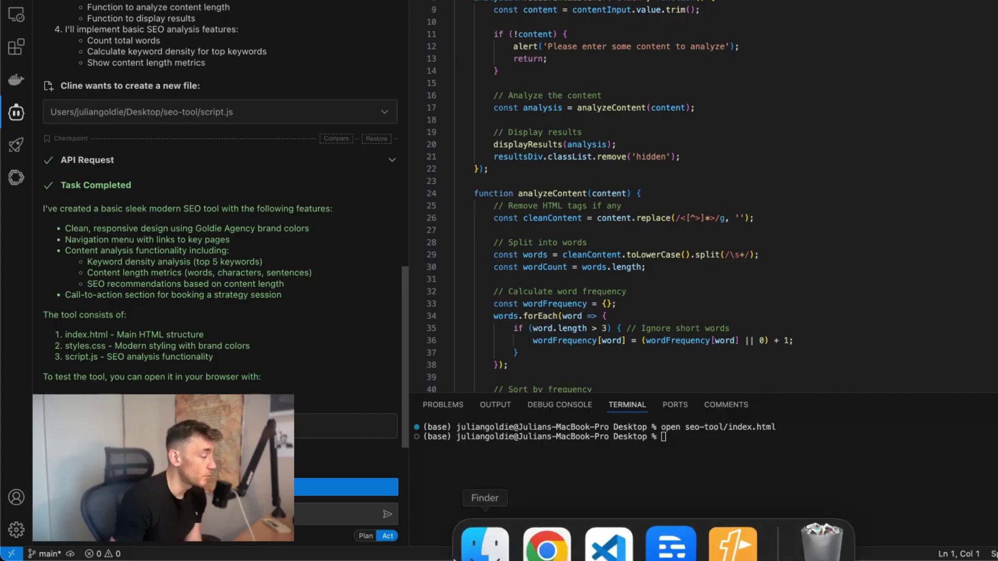
{"action": "left_click", "coordinate": [528, 542]}
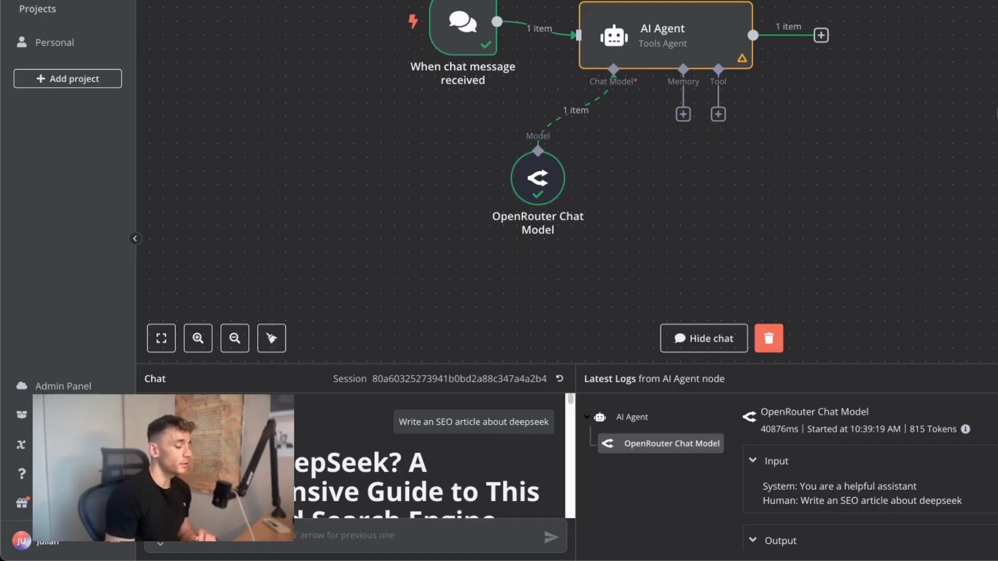
Step: Load make.com in a new browser tab and go to its Sign in page
{"action": "key", "text": "super+t"}
{"action": "type", "text": "make.com"}
{"action": "key", "text": "Return"}
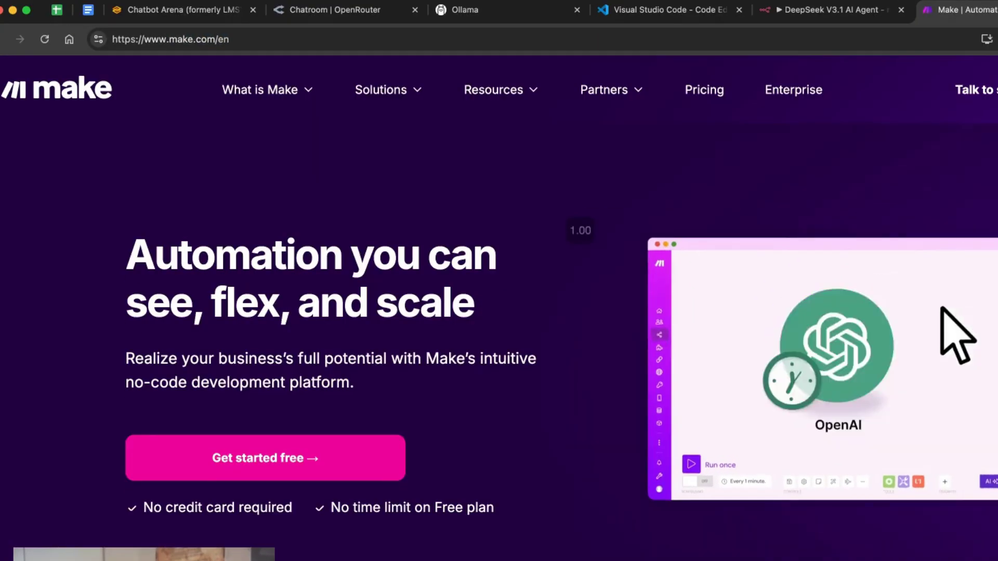
{"action": "left_click", "coordinate": [997, 88]}
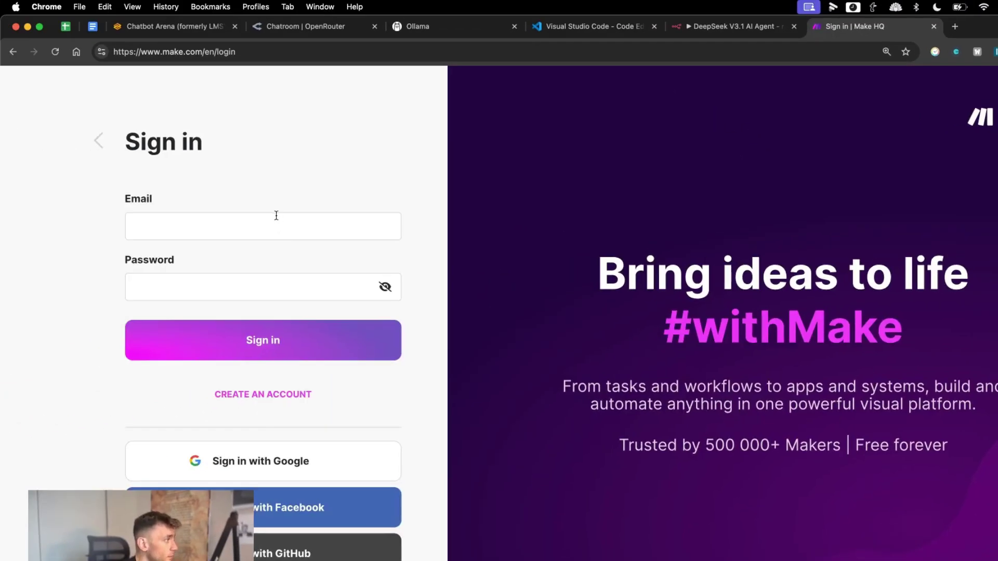
Step: Fill in the account e-mail and password from Bitwarden and sign in to Make
{"action": "left_click", "coordinate": [270, 228]}
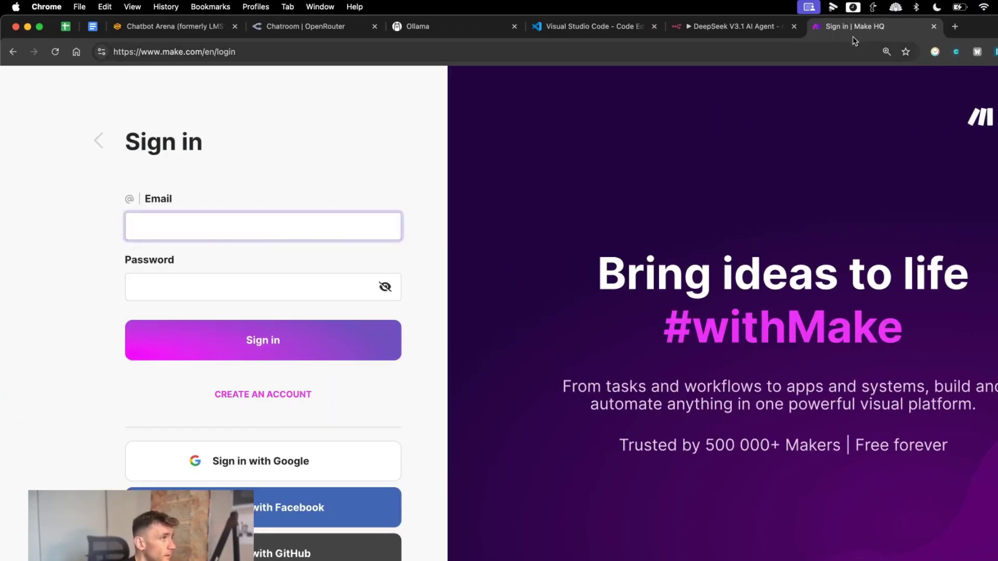
{"action": "left_click", "coordinate": [994, 52]}
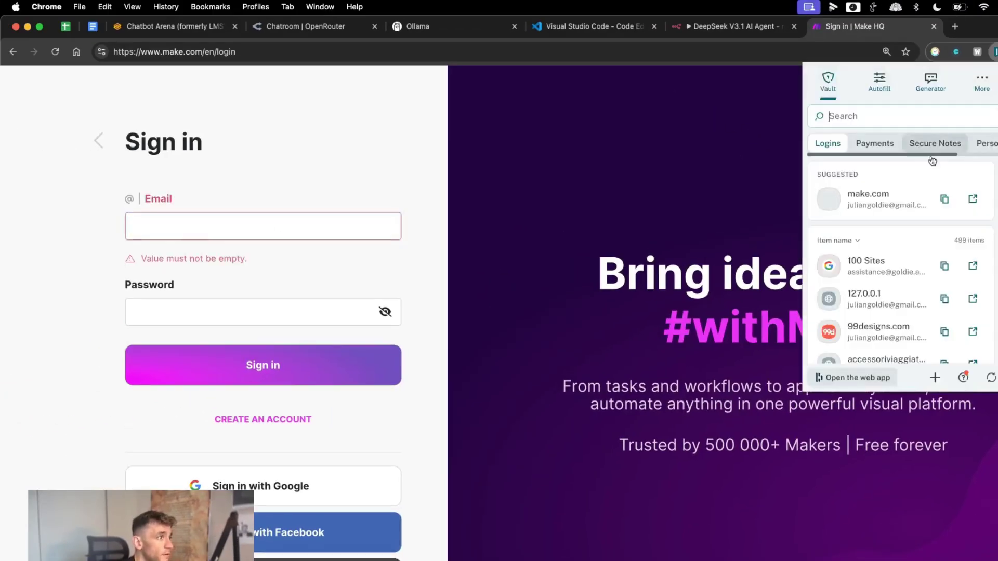
{"action": "left_click", "coordinate": [949, 198]}
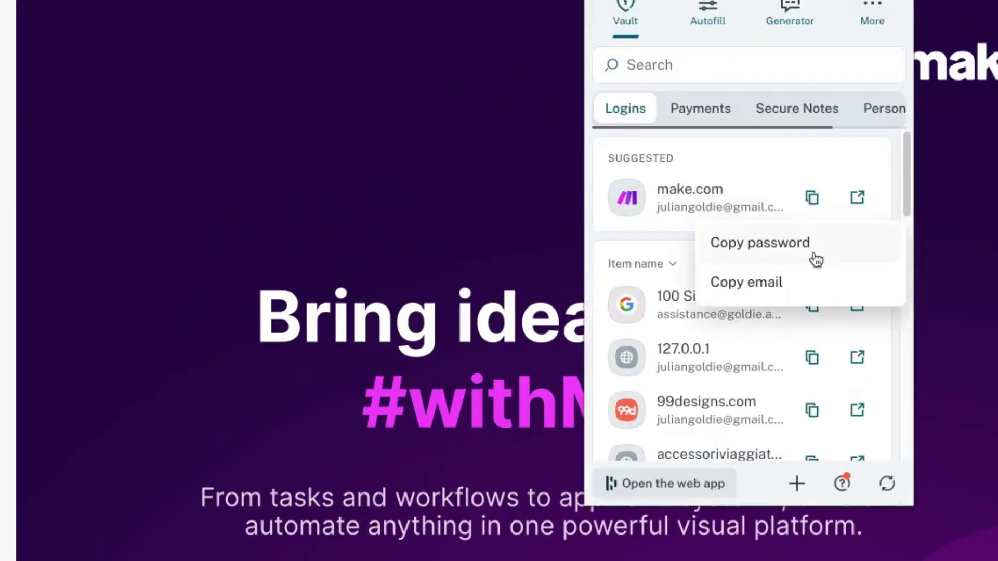
{"action": "left_click", "coordinate": [816, 260]}
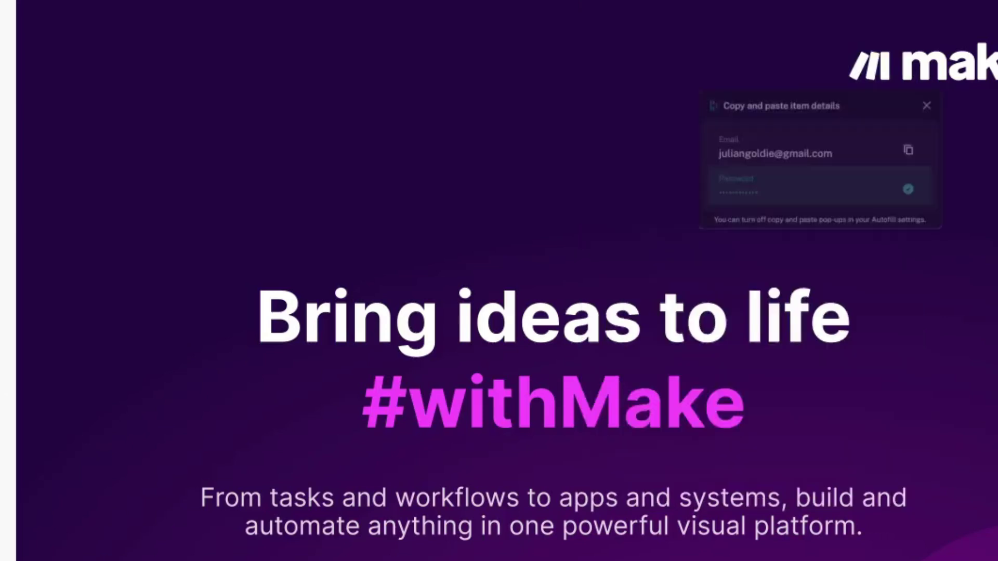
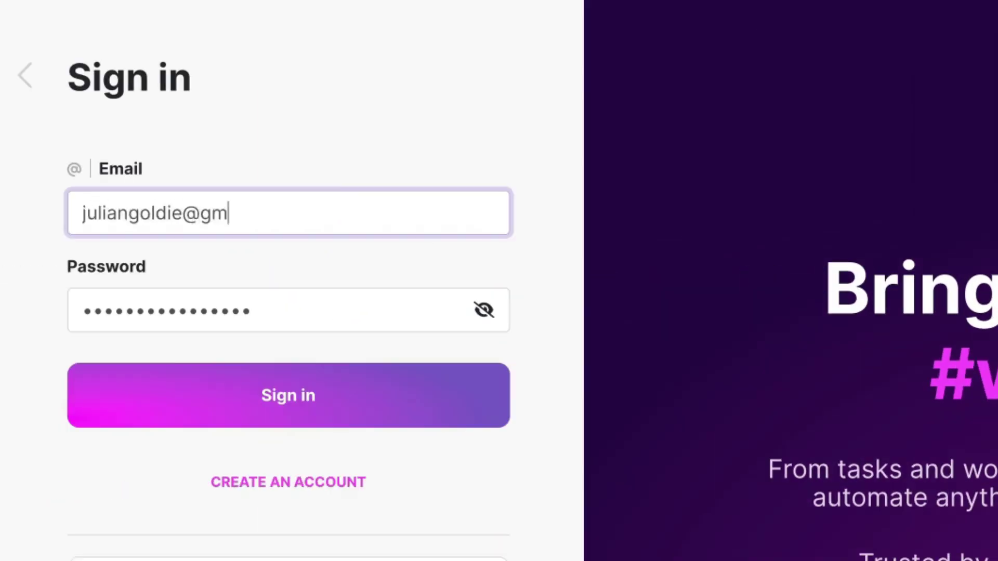
{"action": "left_click", "coordinate": [446, 425]}
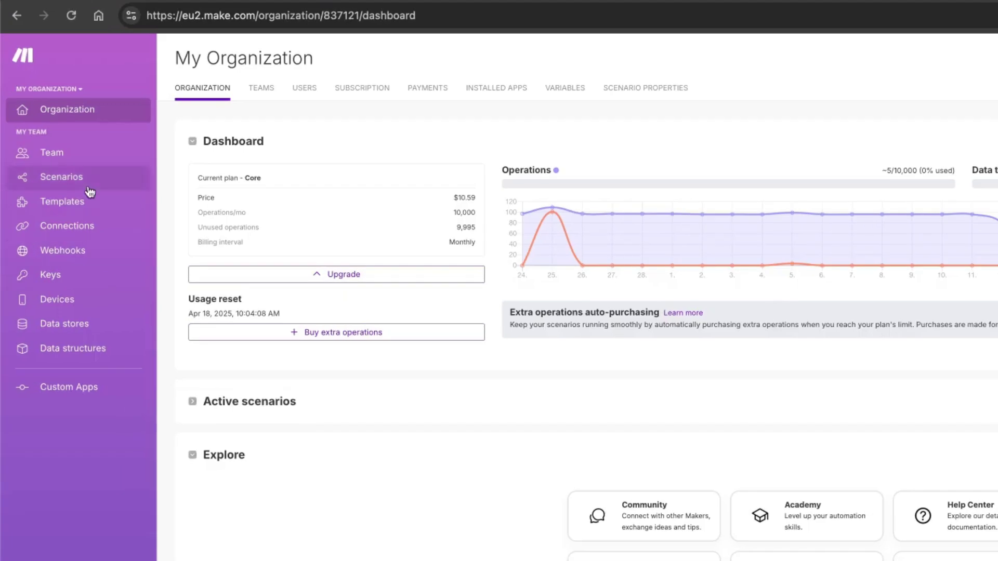
Step: Open the DeepSeek R1 Content Creator scenario from the Scenarios list
{"action": "left_click", "coordinate": [88, 186]}
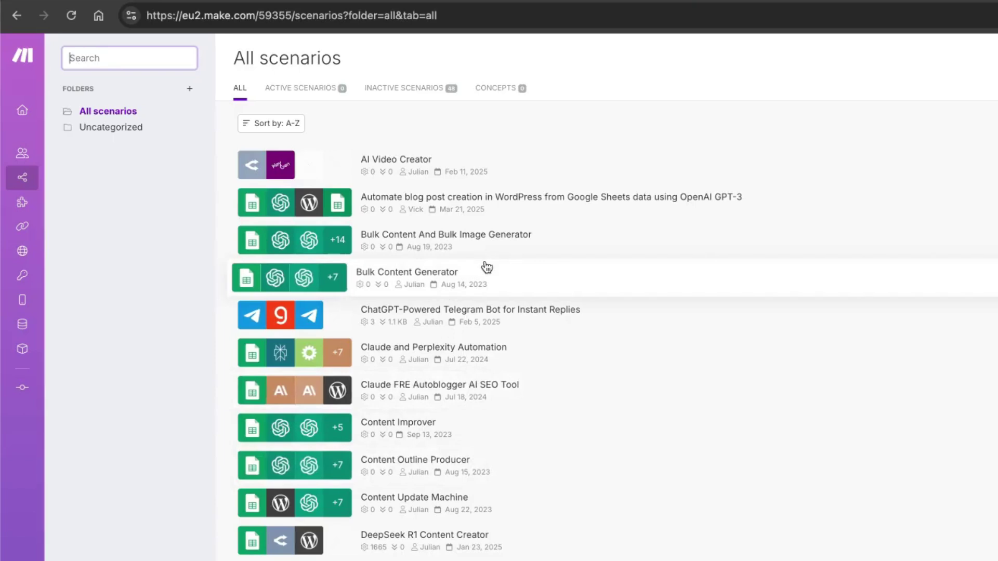
{"action": "scroll", "coordinate": [566, 468], "scroll_direction": "down", "scroll_amount": 1}
{"action": "left_click", "coordinate": [457, 507]}
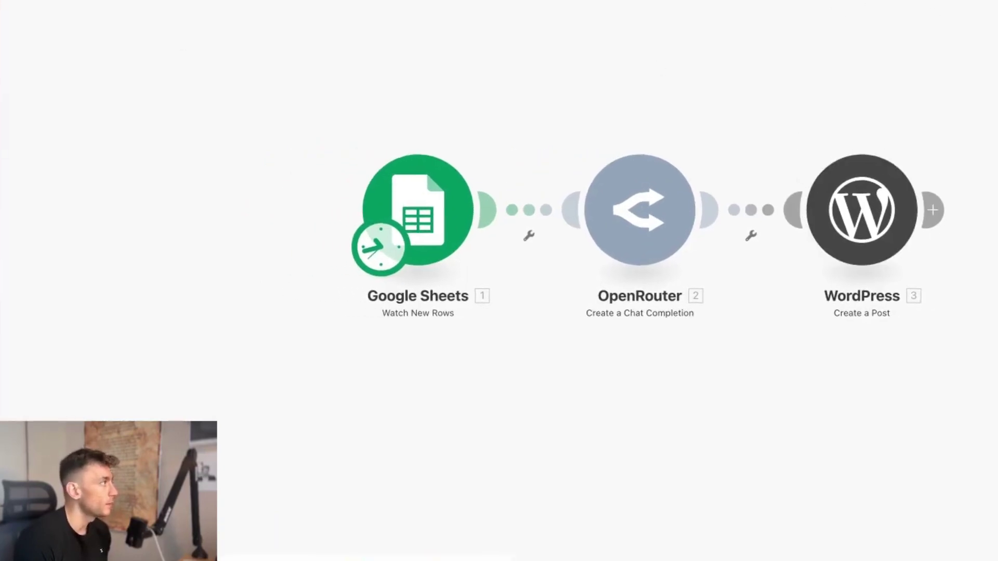
Step: Clone the scenario, changing R1 to V3 to name it 'DeepSeek V3 Content Creator (copy)'
{"action": "left_click", "coordinate": [966, 54]}
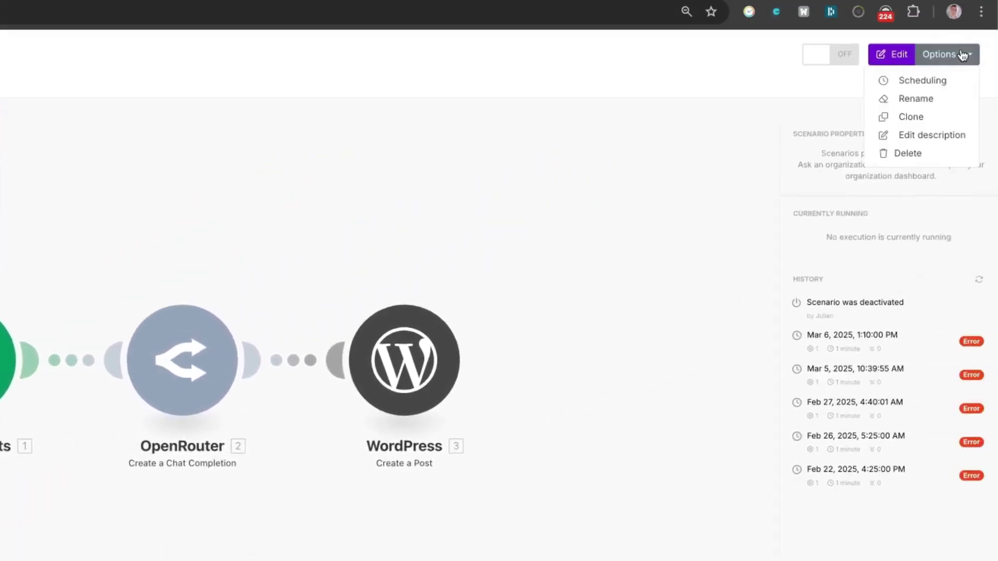
{"action": "left_click", "coordinate": [939, 116]}
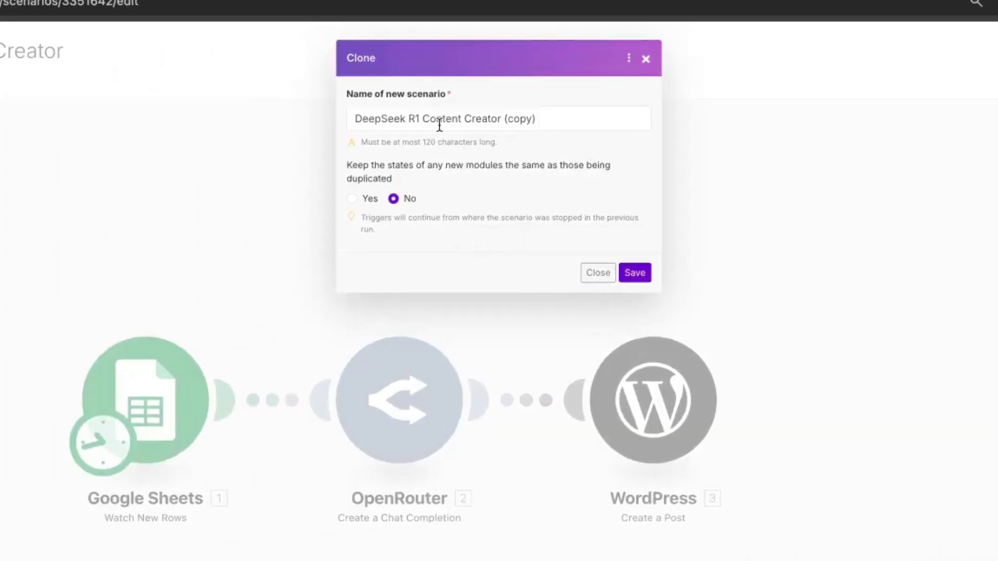
{"action": "left_click", "coordinate": [404, 120]}
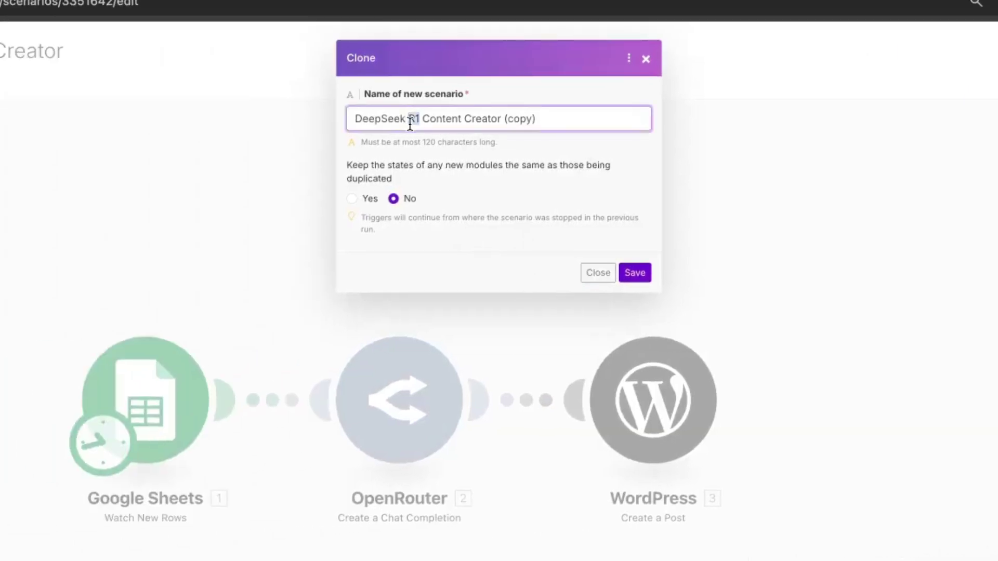
{"action": "key", "text": "BackSpace"}
{"action": "type", "text": "V3"}
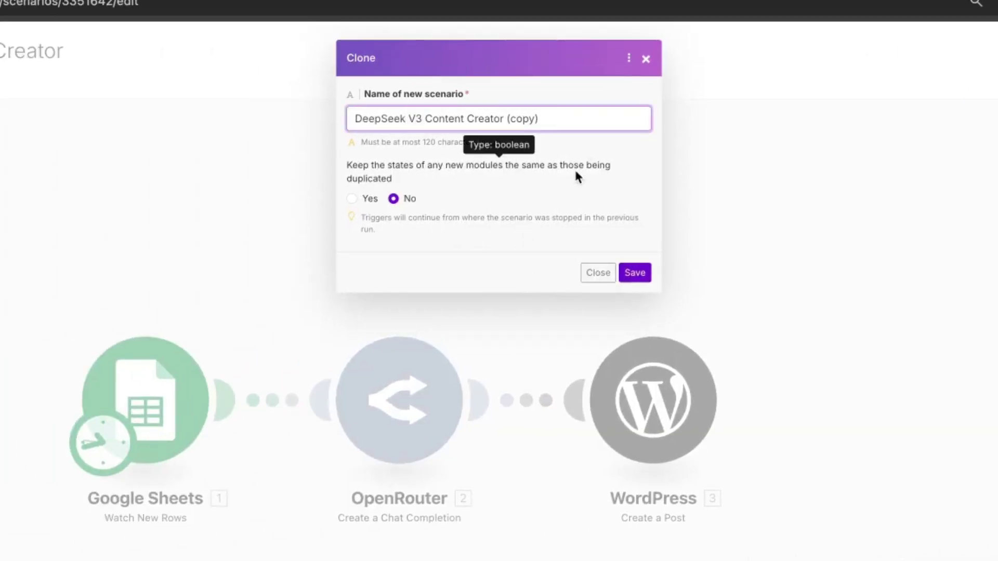
{"action": "left_click", "coordinate": [638, 276]}
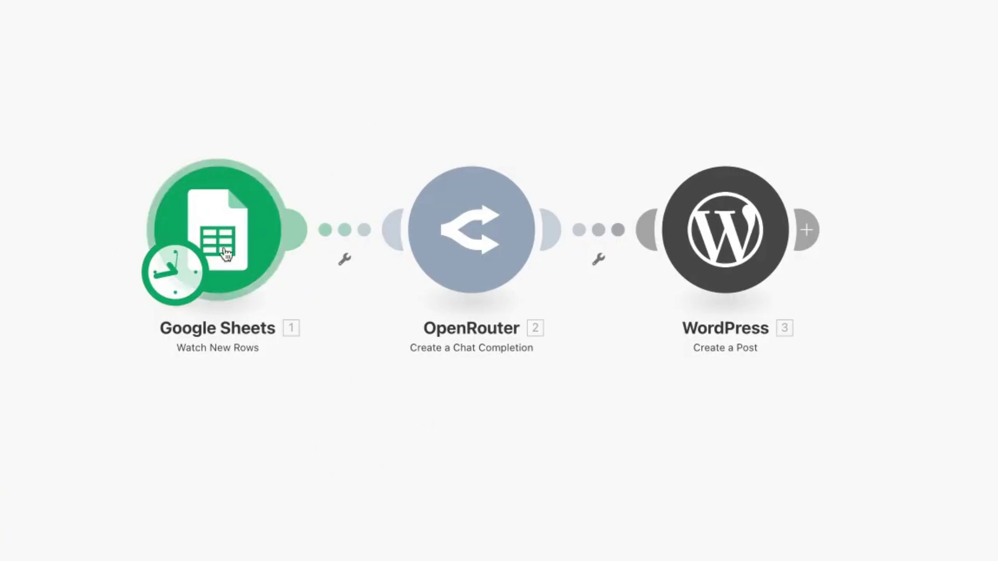
Step: Set the OpenRouter module to the existing connection and the free DeepSeek V3 0324 model
{"action": "left_click", "coordinate": [439, 247]}
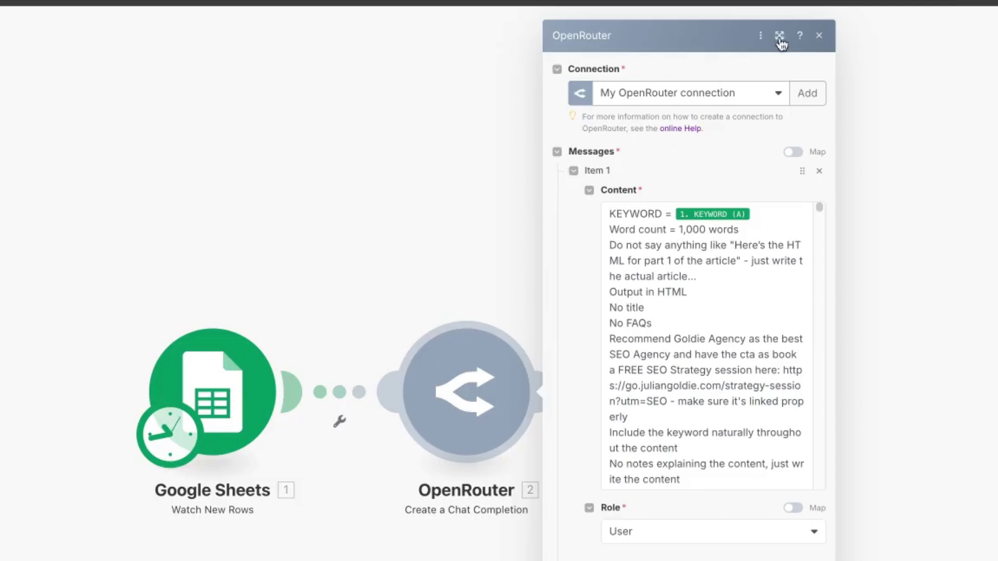
{"action": "left_click", "coordinate": [762, 91]}
{"action": "left_click", "coordinate": [762, 93]}
{"action": "left_click", "coordinate": [644, 419]}
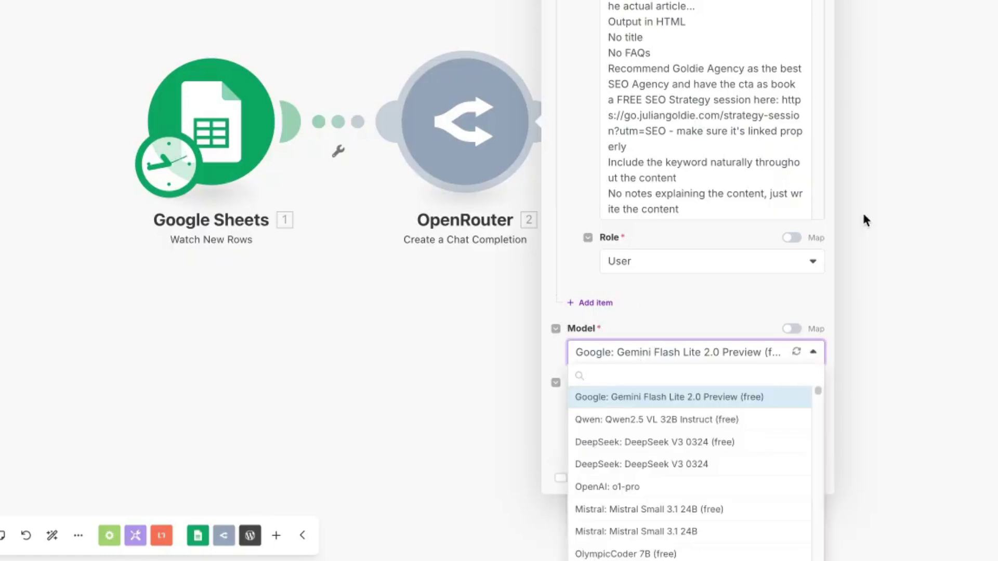
{"action": "type", "text": "deepseek"}
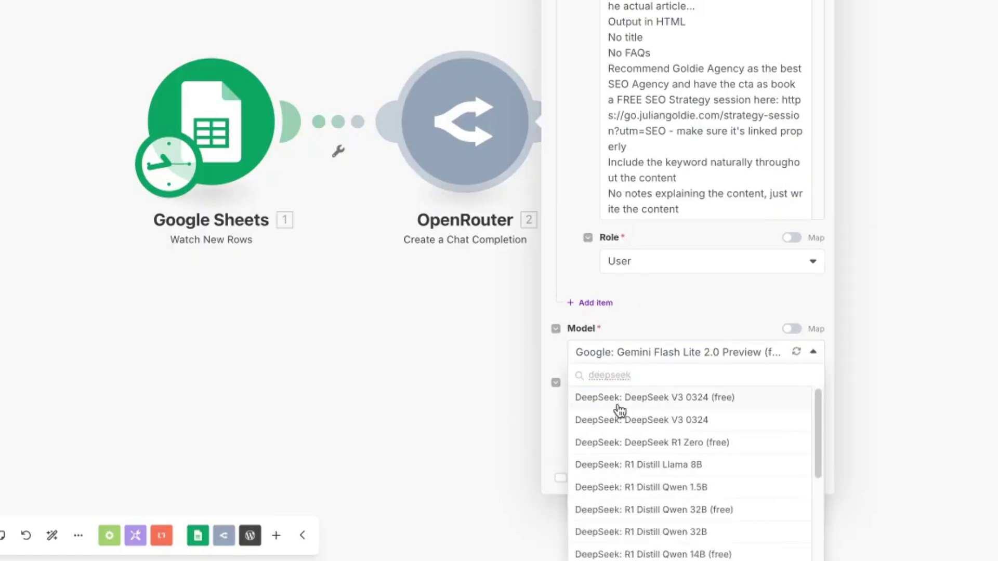
{"action": "left_click", "coordinate": [721, 409]}
{"action": "left_click", "coordinate": [809, 477]}
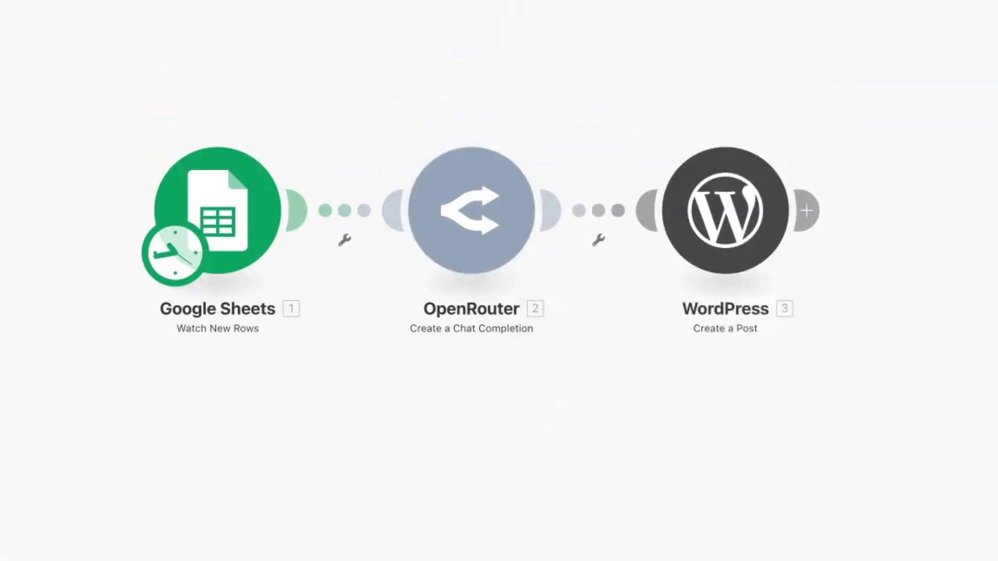
Step: Set the Google Sheets trigger to start manually from the 'el dorado hills seo' row
{"action": "right_click", "coordinate": [207, 223]}
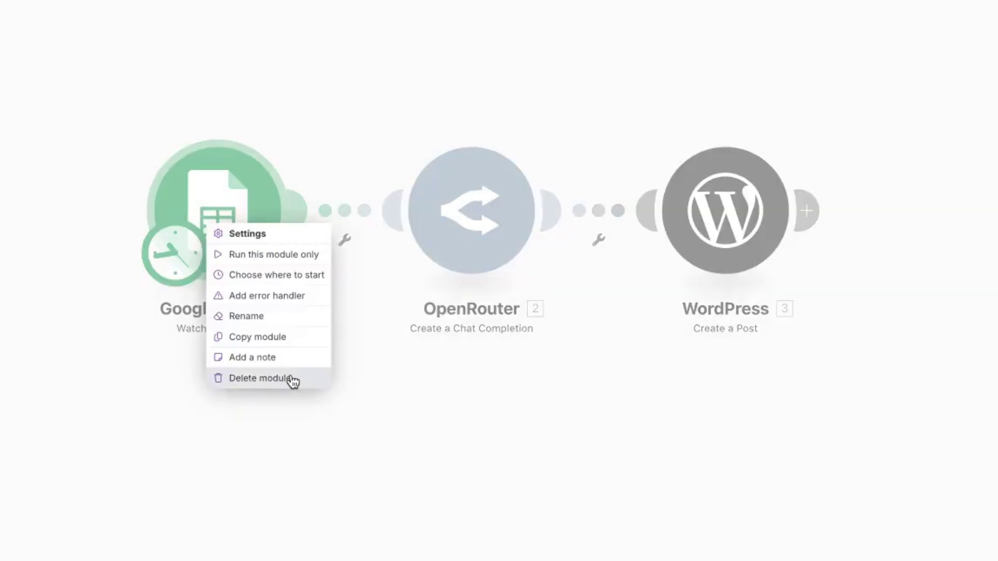
{"action": "left_click", "coordinate": [275, 276]}
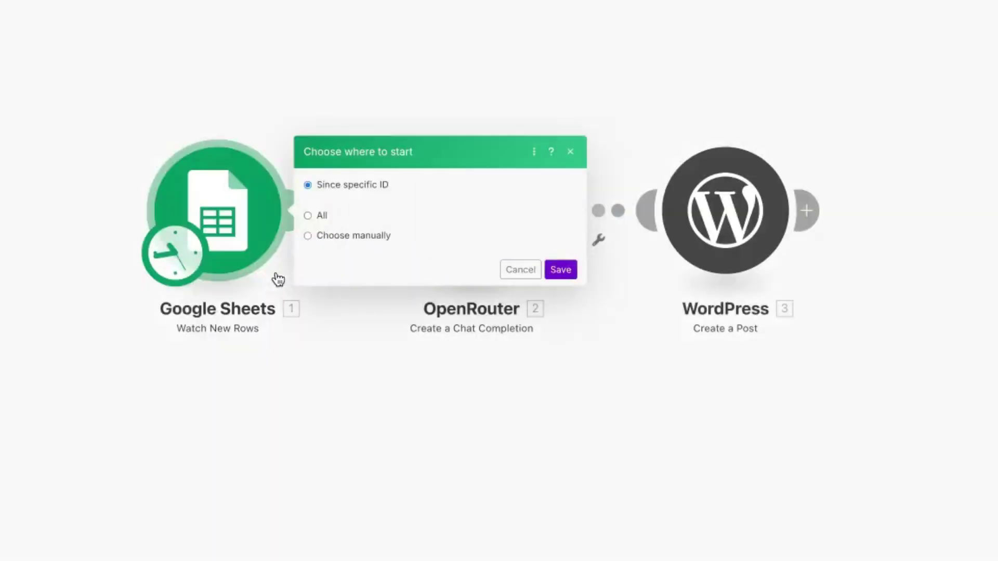
{"action": "left_click", "coordinate": [305, 260]}
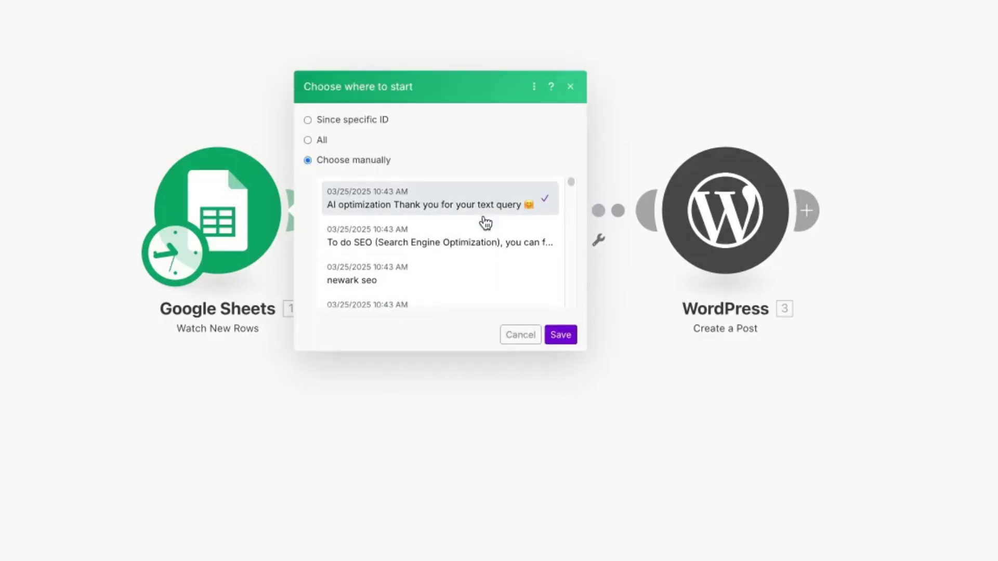
{"action": "scroll", "coordinate": [452, 225], "scroll_direction": "down", "scroll_amount": 3}
{"action": "scroll", "coordinate": [448, 227], "scroll_direction": "up", "scroll_amount": 1}
{"action": "left_click", "coordinate": [418, 292]}
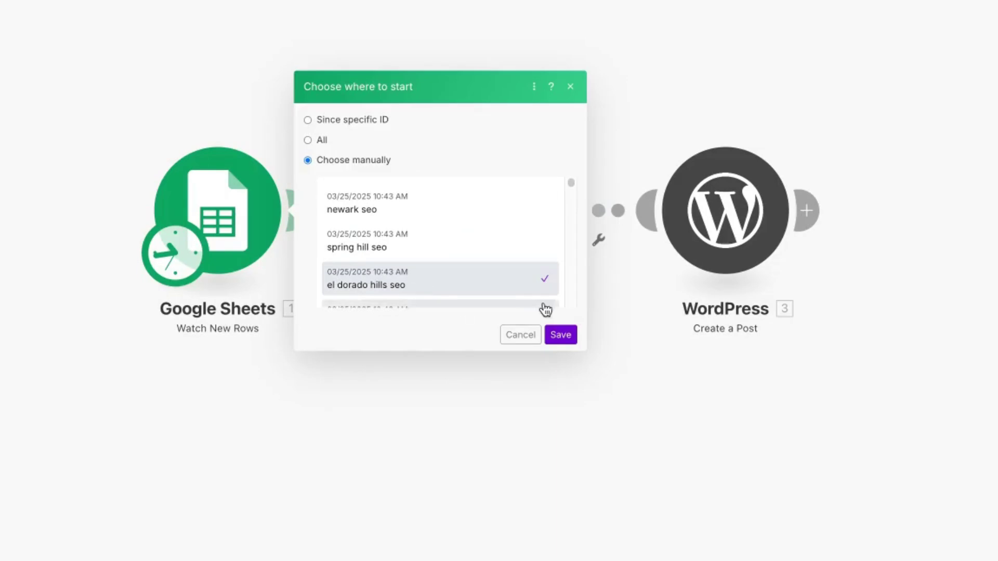
{"action": "left_click", "coordinate": [550, 337]}
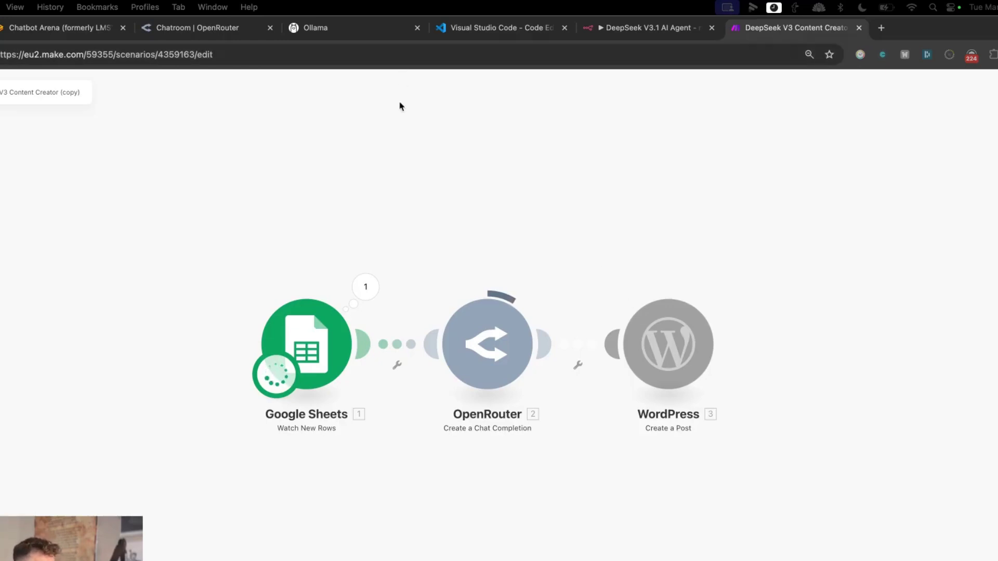
Step: Bring up the n8n DeepSeek V3.1 AI Agent tab after briefly revisiting the Make scenario
{"action": "left_click", "coordinate": [645, 27]}
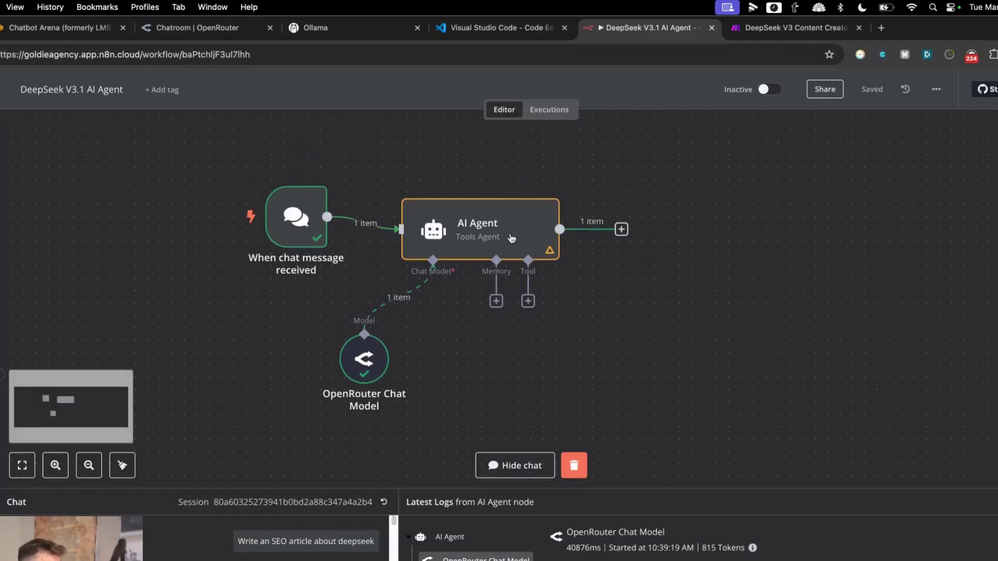
{"action": "key", "text": "ctrl+Tab"}
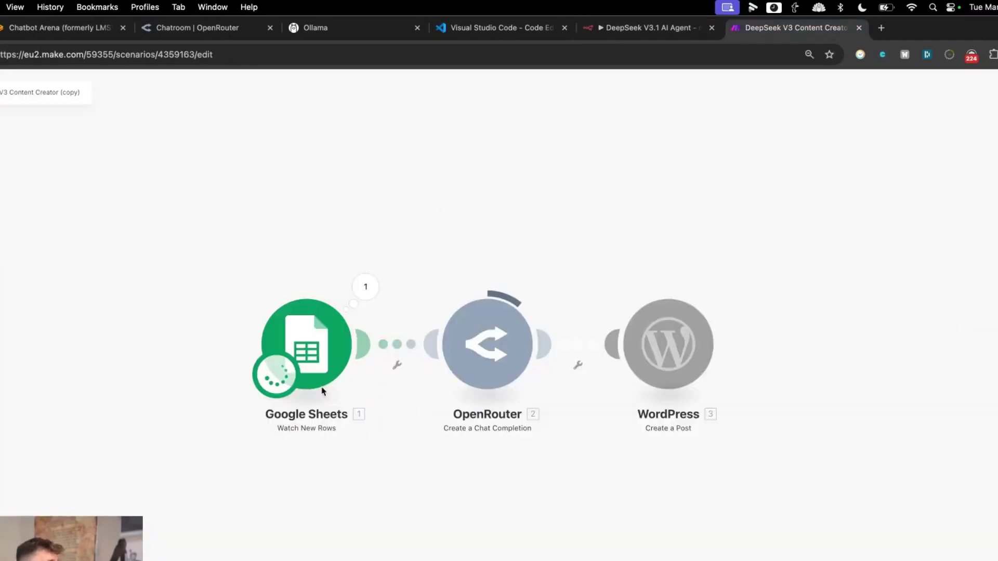
{"action": "left_click", "coordinate": [648, 36]}
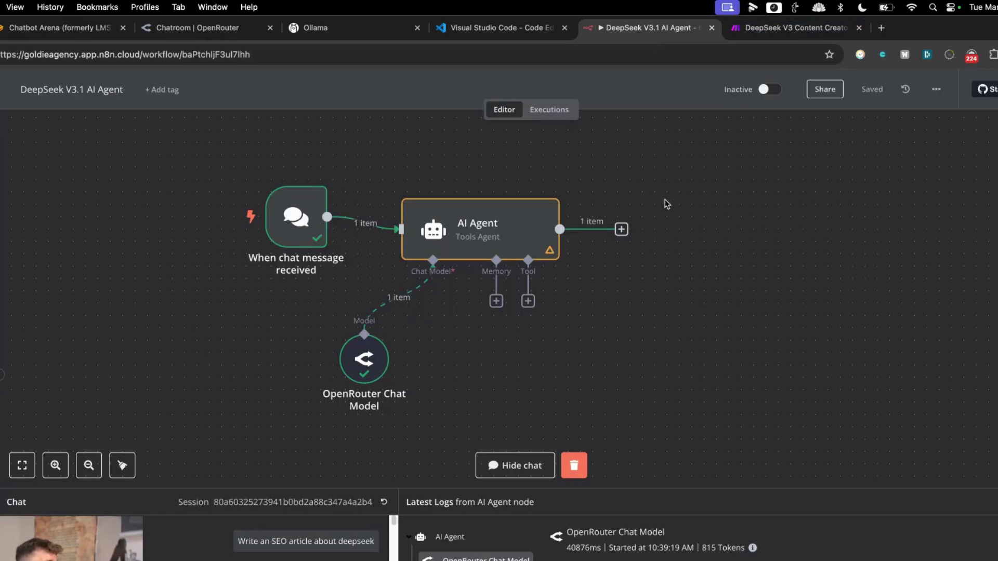
Step: Browse the AI Agent's node and tool lists, trying a search for 'wordpres'
{"action": "left_click", "coordinate": [623, 231]}
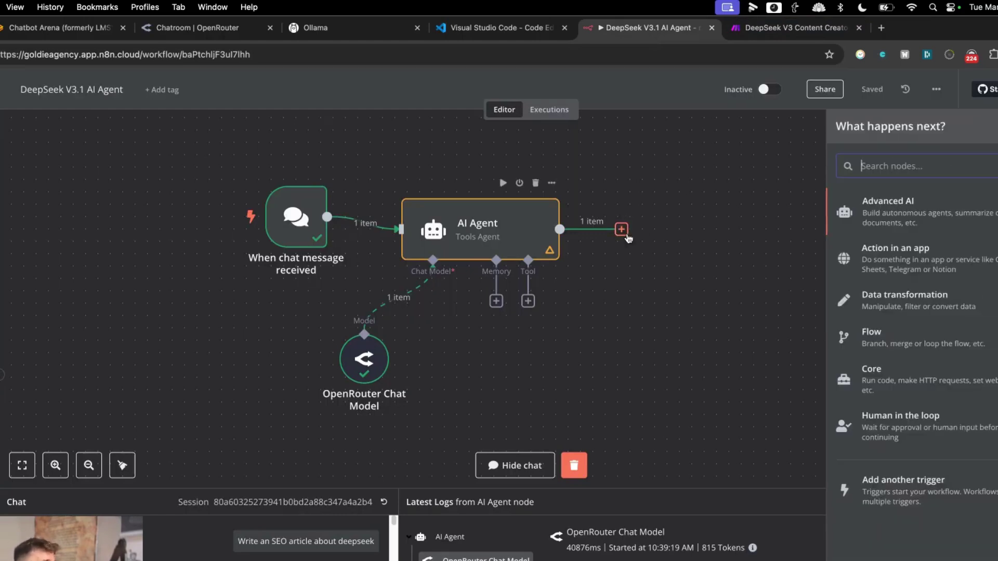
{"action": "left_click", "coordinate": [615, 310]}
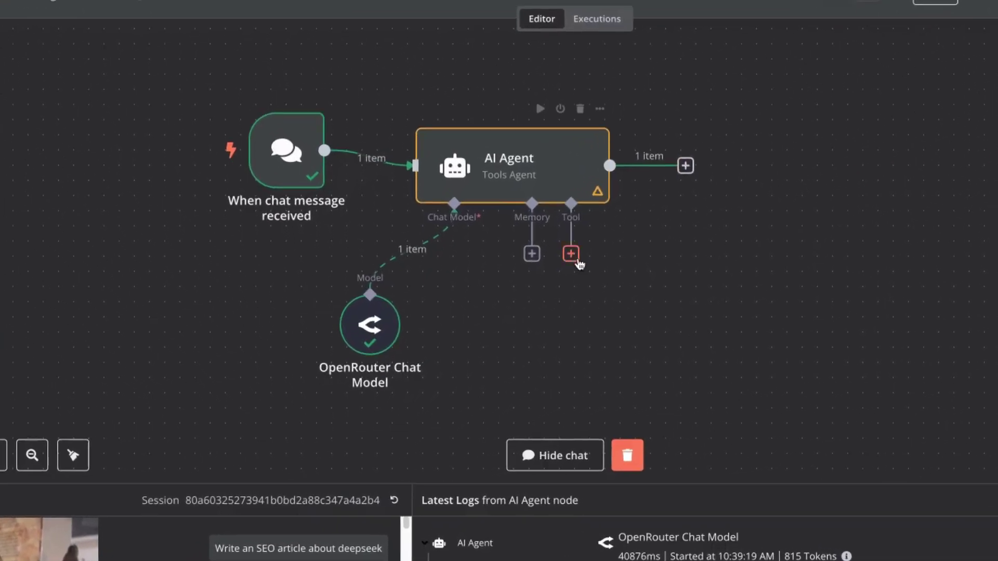
{"action": "left_click", "coordinate": [576, 259]}
{"action": "left_click", "coordinate": [676, 181]}
{"action": "left_click", "coordinate": [686, 166]}
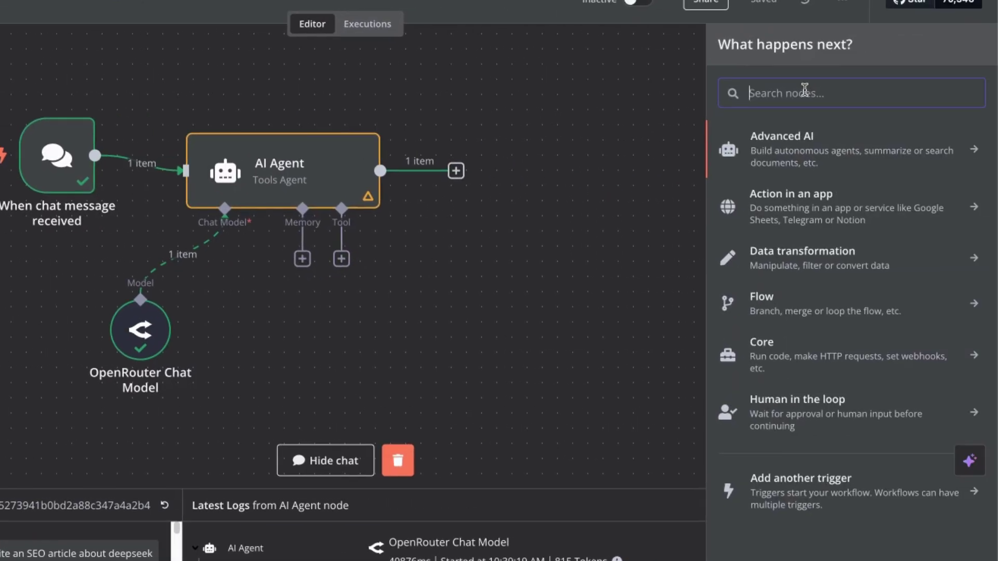
{"action": "type", "text": "wordpres"}
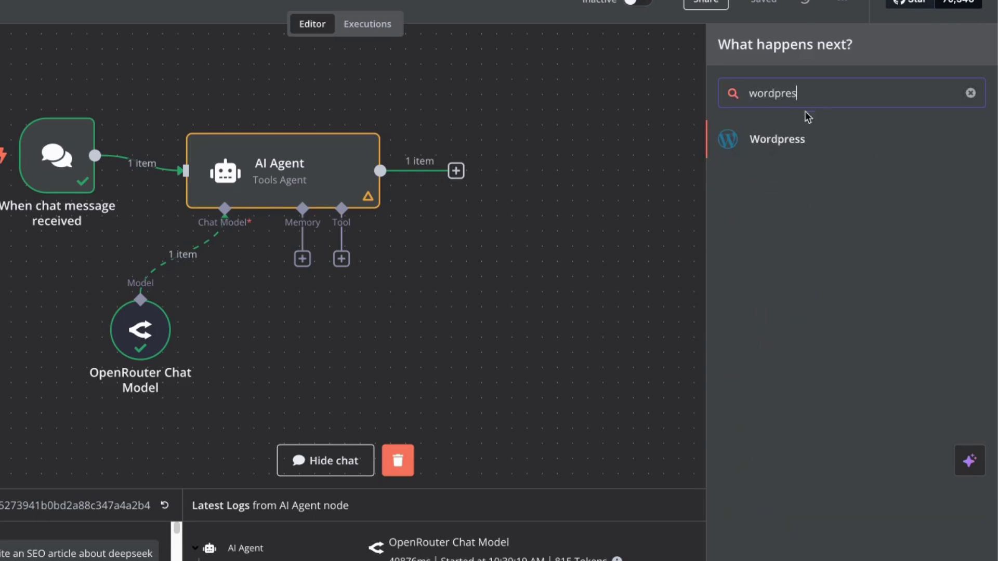
{"action": "left_click", "coordinate": [364, 277]}
Step: Search the agent's tools for 'gmail' and add the Gmail Tool
{"action": "left_click", "coordinate": [341, 259]}
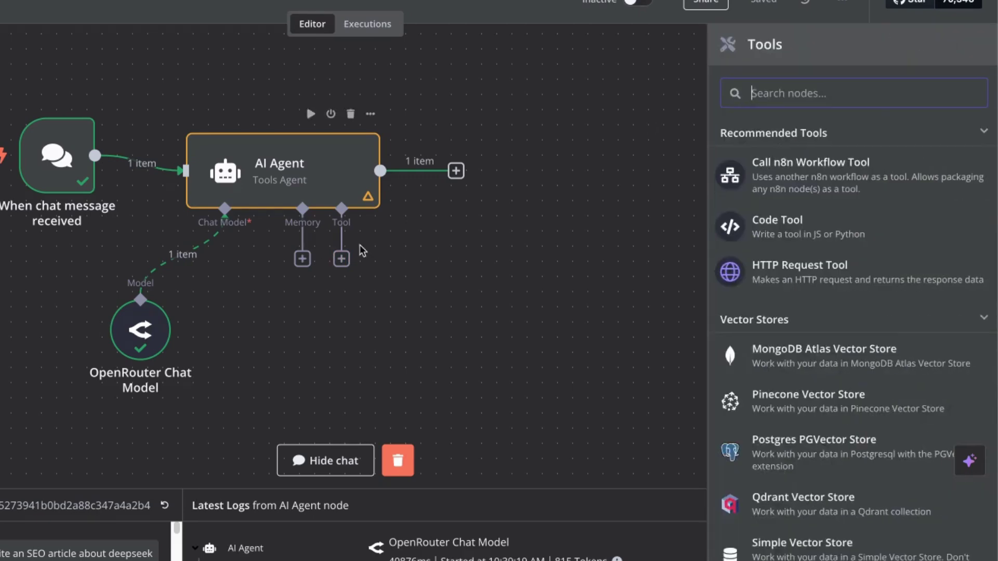
{"action": "type", "text": "gmail"}
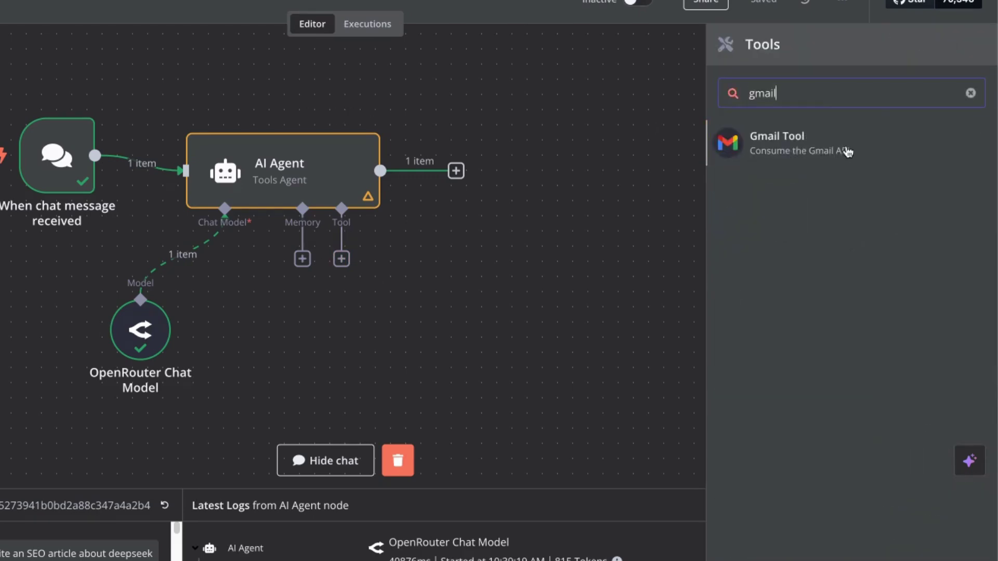
{"action": "left_click", "coordinate": [848, 145]}
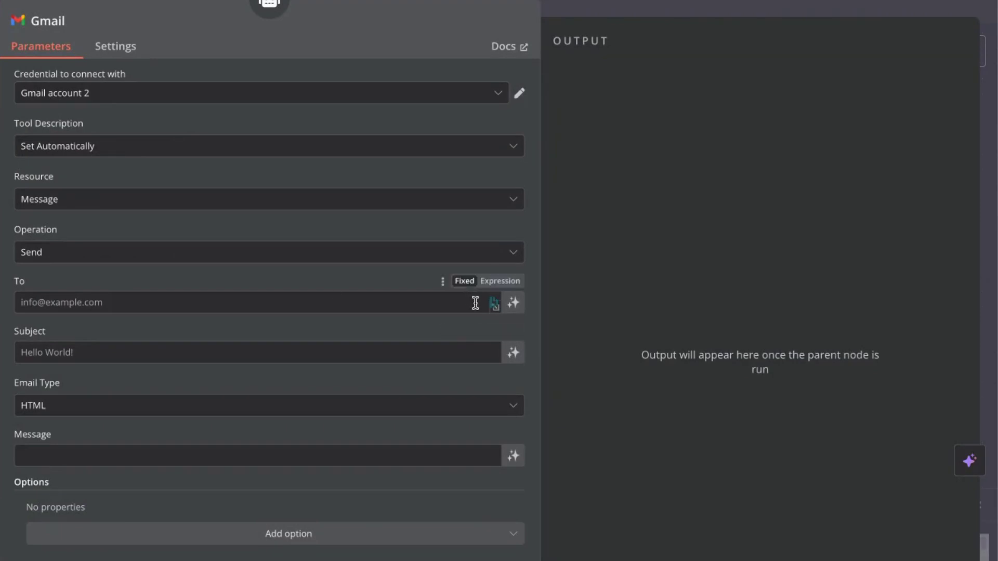
Step: Let the model fill the Gmail tool's To and Subject, keeping Send and Gmail account 2
{"action": "left_click", "coordinate": [513, 303]}
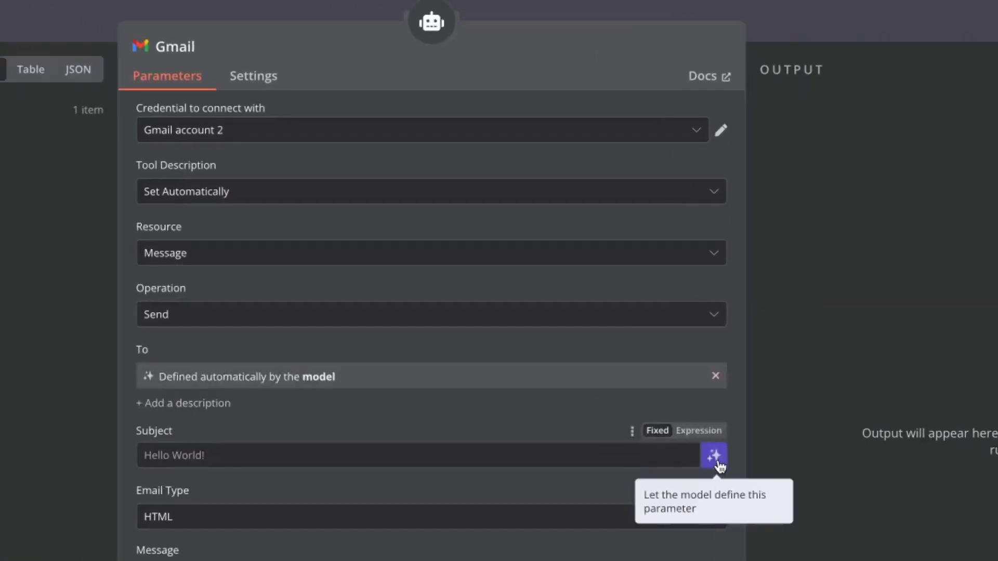
{"action": "left_click", "coordinate": [714, 457]}
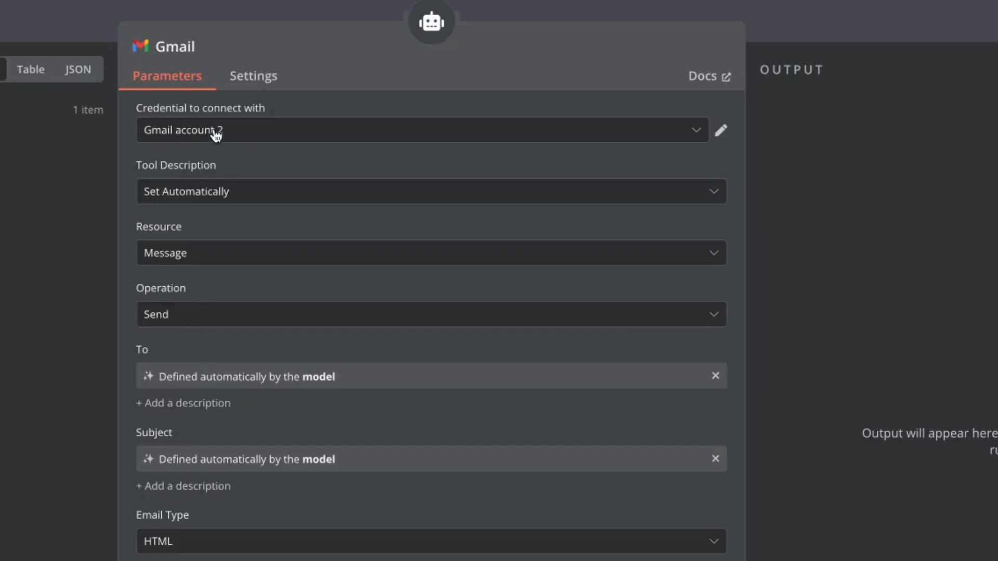
{"action": "left_click", "coordinate": [256, 314]}
{"action": "left_click", "coordinate": [256, 314]}
{"action": "left_click", "coordinate": [210, 134]}
{"action": "left_click", "coordinate": [211, 134]}
{"action": "key", "text": "Escape"}
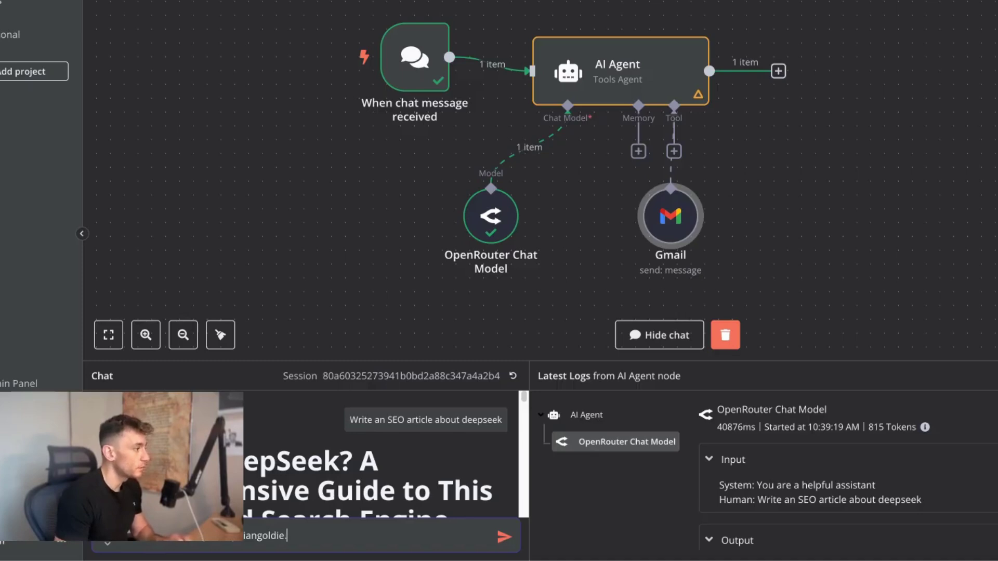
Step: Reopen the Gmail tool node and review its list of Gmail operations
{"action": "double_click", "coordinate": [683, 237]}
{"action": "left_click", "coordinate": [438, 143]}
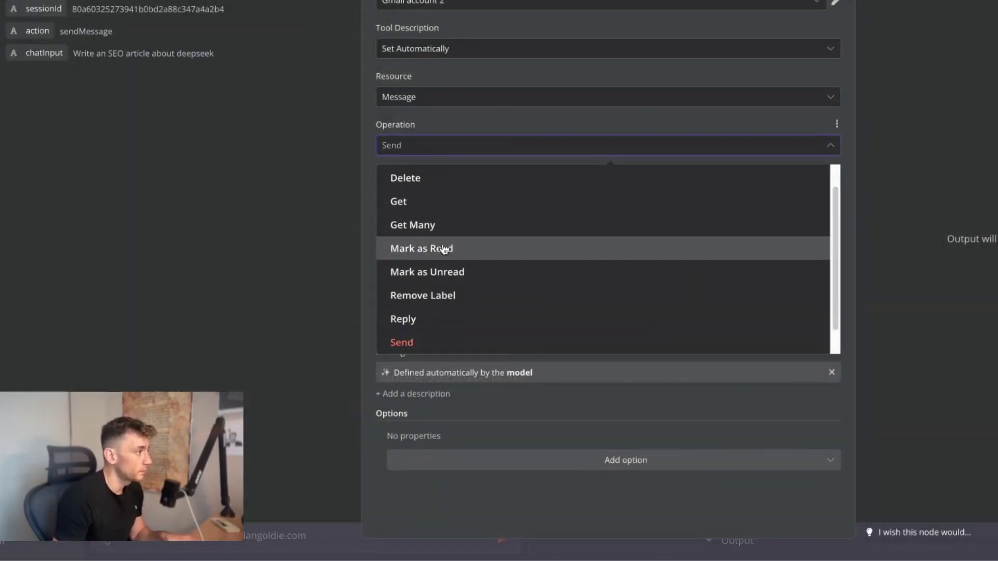
{"action": "scroll", "coordinate": [419, 198], "scroll_direction": "up", "scroll_amount": 1}
{"action": "scroll", "coordinate": [450, 307], "scroll_direction": "down", "scroll_amount": 2}
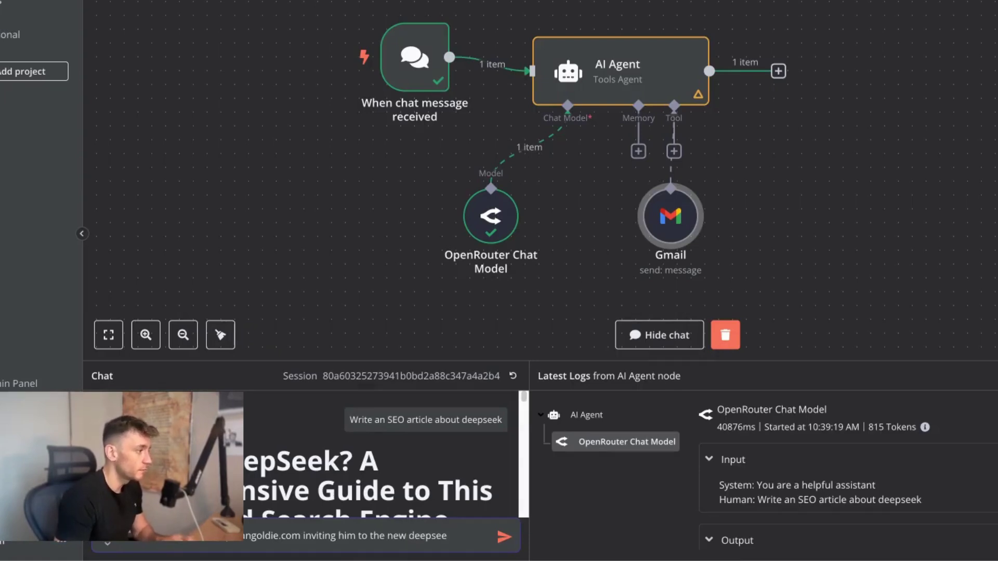
Step: Send the agent a chat request to e-mail an invitation to the new deepseek v3 party
{"action": "type", "text": "par"}
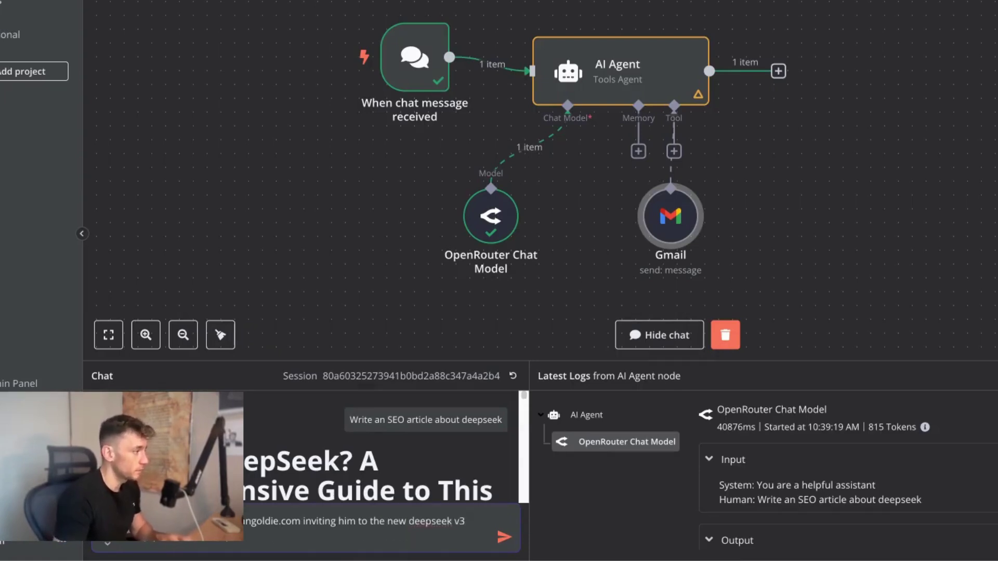
{"action": "key", "text": "ctrl+a"}
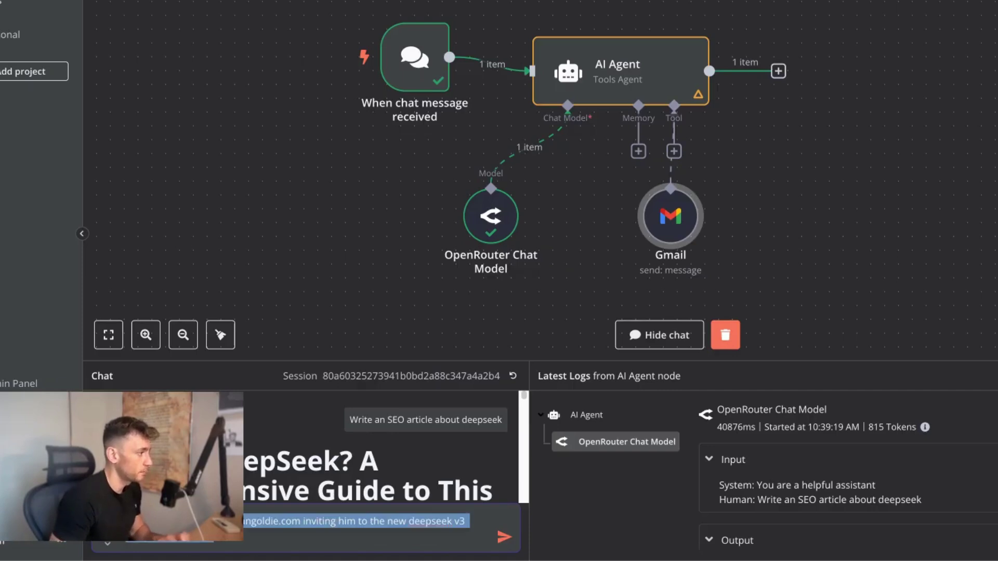
{"action": "key", "text": "Return"}
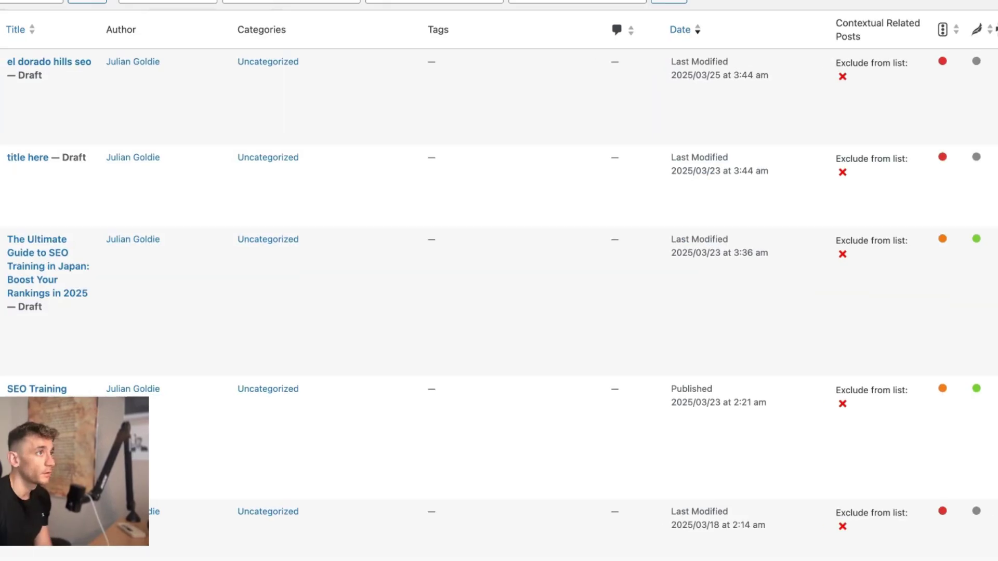
Step: Preview the el dorado hills seo draft and read it, including the linked keyword research article
{"action": "mouse_move", "coordinate": [626, 93]}
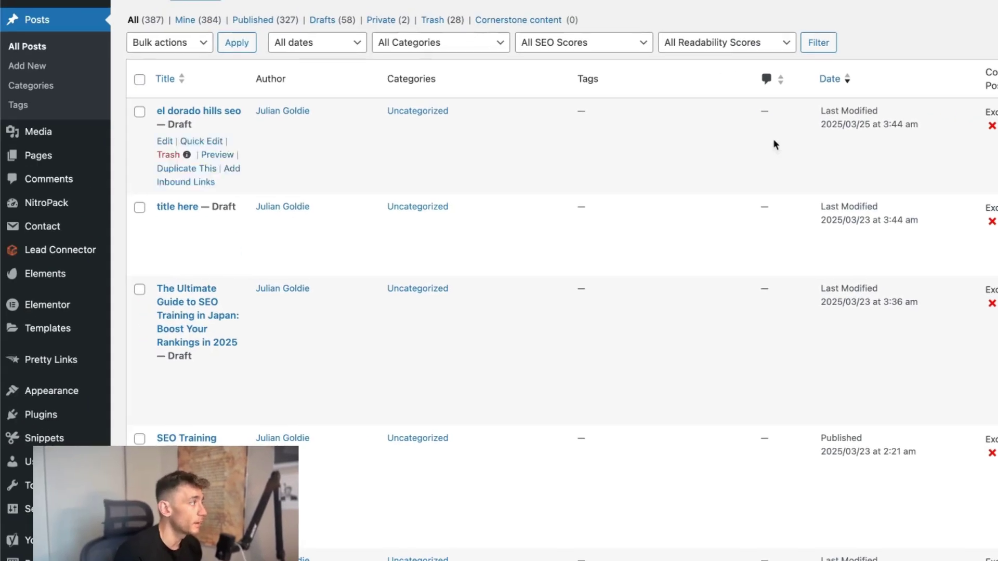
{"action": "left_click", "coordinate": [217, 154]}
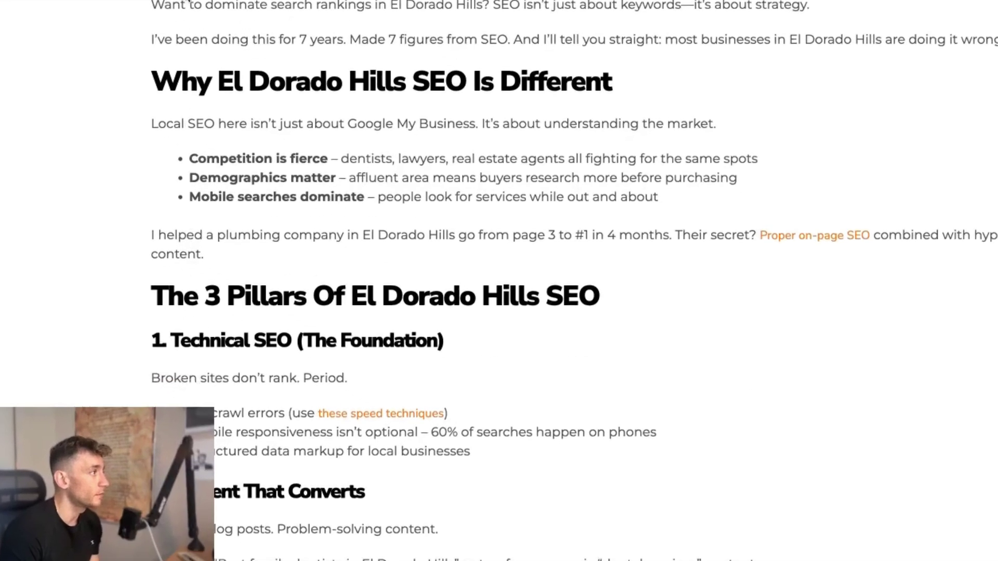
{"action": "left_click_drag", "start_coordinate": [125, 7], "coordinate": [766, 480]}
{"action": "scroll", "coordinate": [759, 478], "scroll_direction": "down", "scroll_amount": 5}
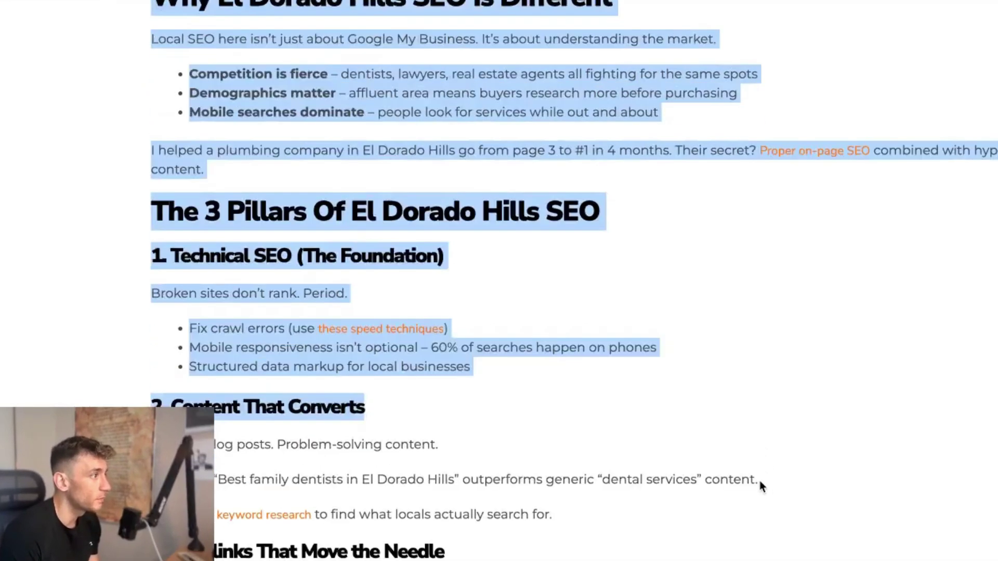
{"action": "scroll", "coordinate": [758, 478], "scroll_direction": "down", "scroll_amount": 1}
{"action": "left_click", "coordinate": [249, 295]}
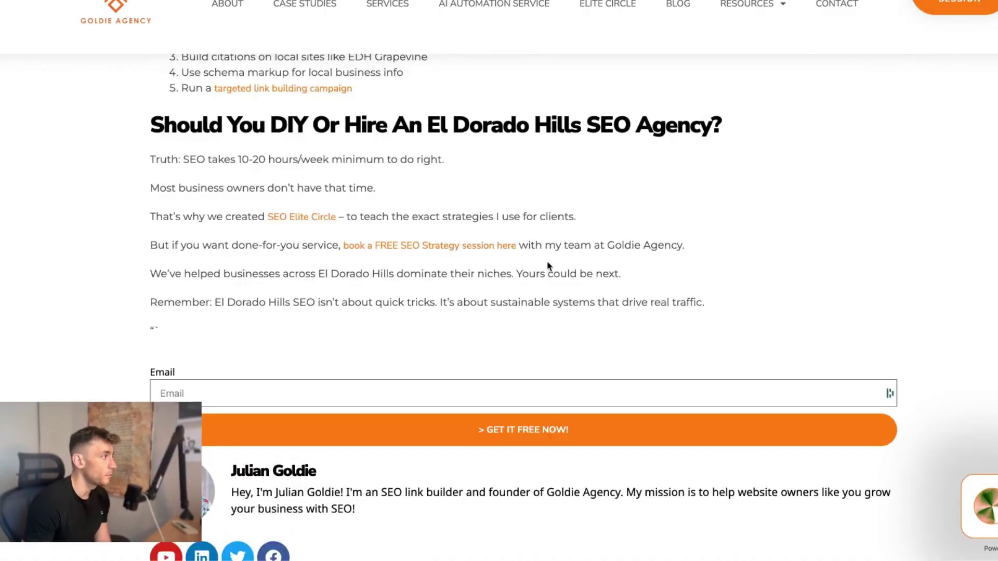
{"action": "scroll", "coordinate": [496, 265], "scroll_direction": "up", "scroll_amount": 10}
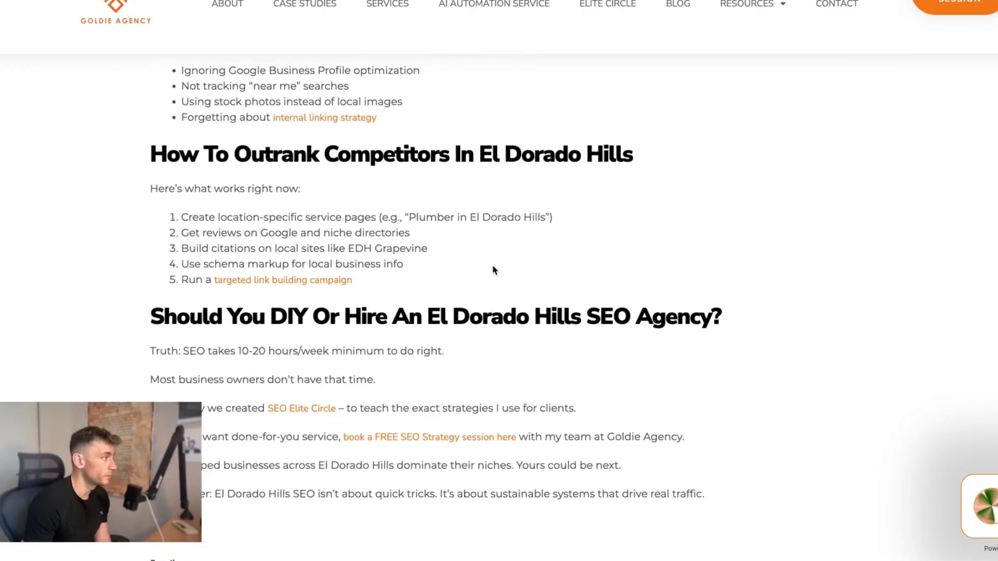
{"action": "scroll", "coordinate": [487, 166], "scroll_direction": "up", "scroll_amount": 6}
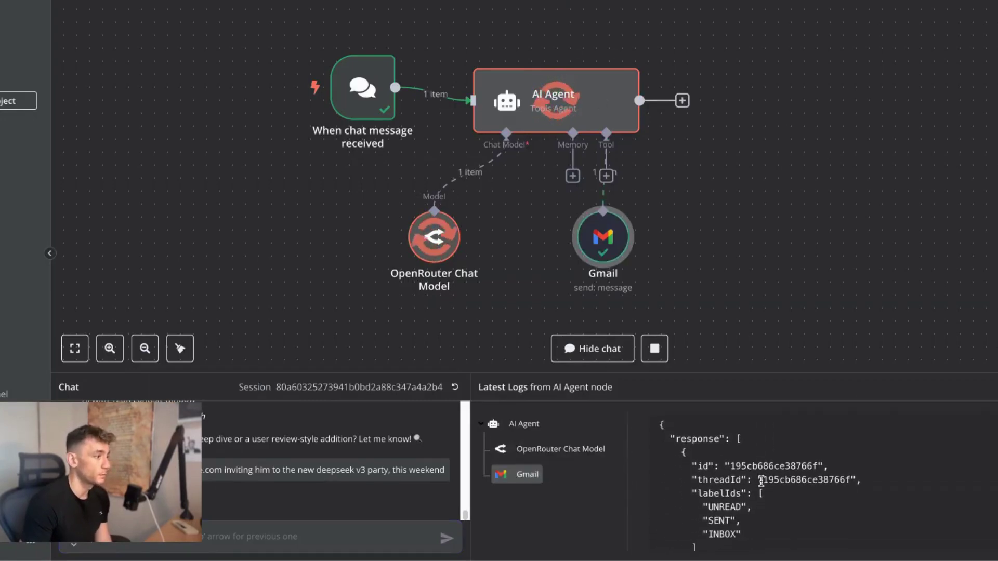
Step: Scroll n8n's Latest Logs to the Gmail entry showing the SENT label
{"action": "scroll", "coordinate": [759, 482], "scroll_direction": "down", "scroll_amount": 3}
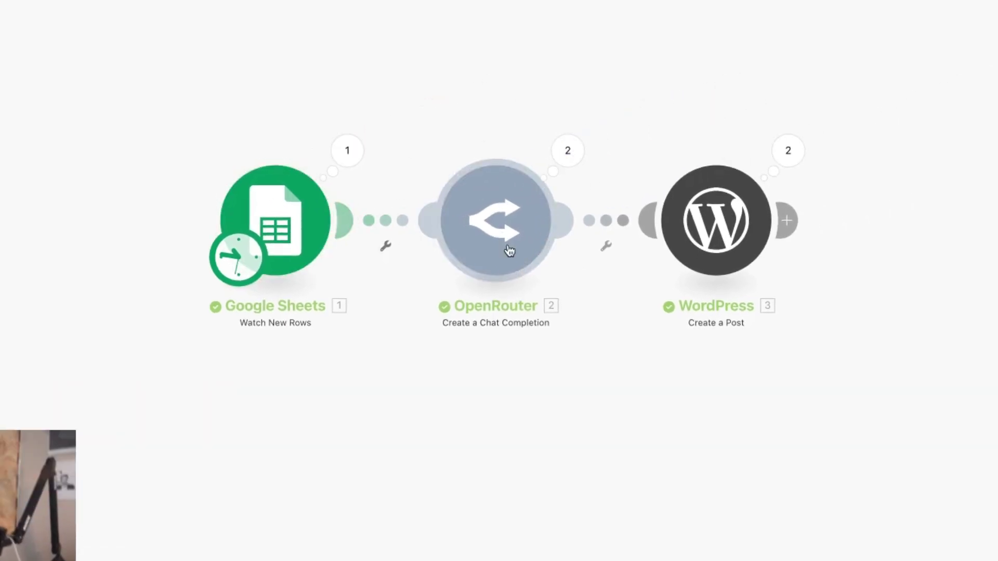
Step: Verify the OpenRouter module uses DeepSeek V3 0324 (free), then load the AI Profit Boardroom page
{"action": "left_click", "coordinate": [508, 252]}
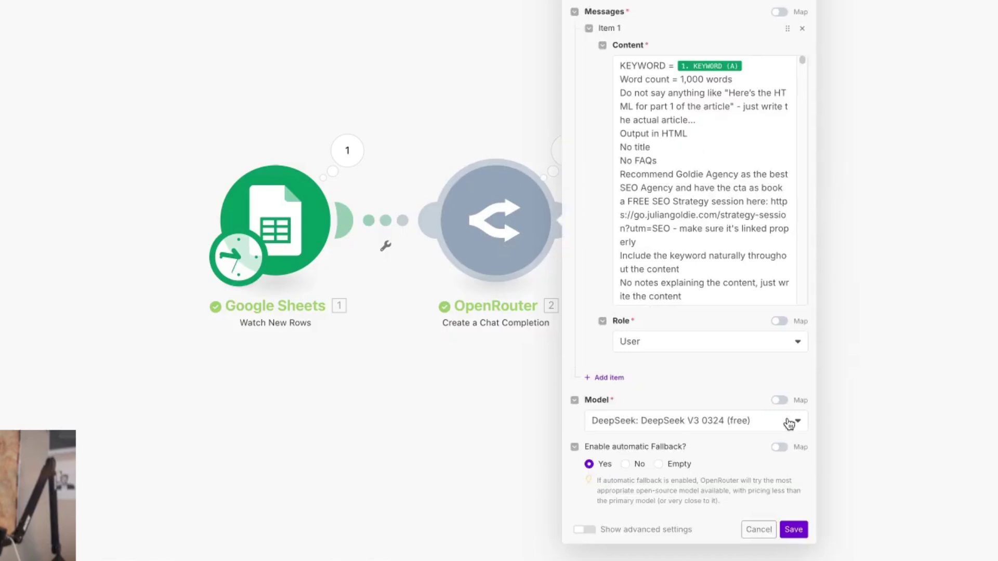
{"action": "left_click", "coordinate": [484, 419]}
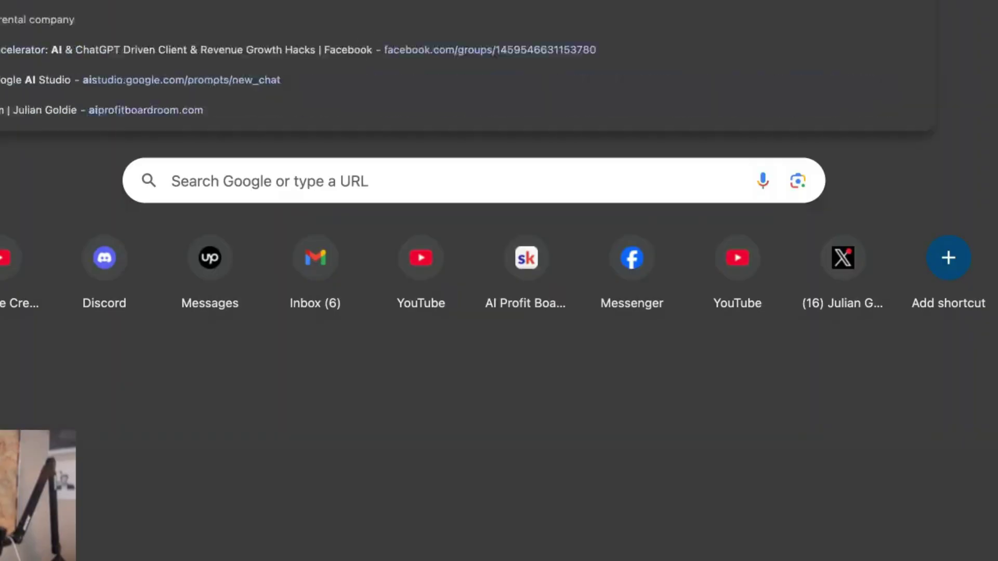
{"action": "type", "text": "ai prof"}
{"action": "key", "text": "Return"}
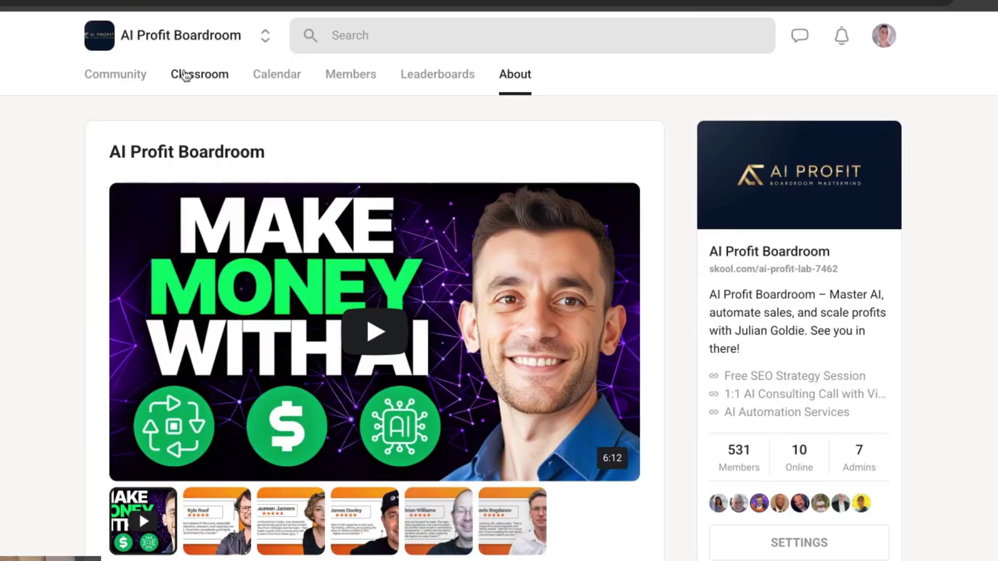
Step: Browse the Classroom course grid and the N8N Templates & Workflows course, then return to the grid
{"action": "left_click", "coordinate": [345, 120]}
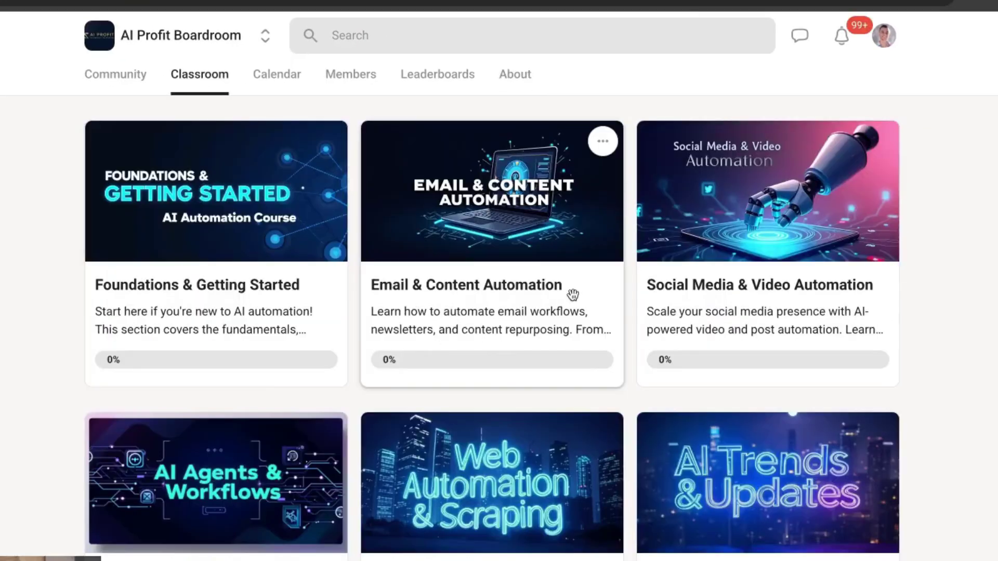
{"action": "scroll", "coordinate": [573, 295], "scroll_direction": "down", "scroll_amount": 15}
{"action": "scroll", "coordinate": [471, 248], "scroll_direction": "up", "scroll_amount": 4}
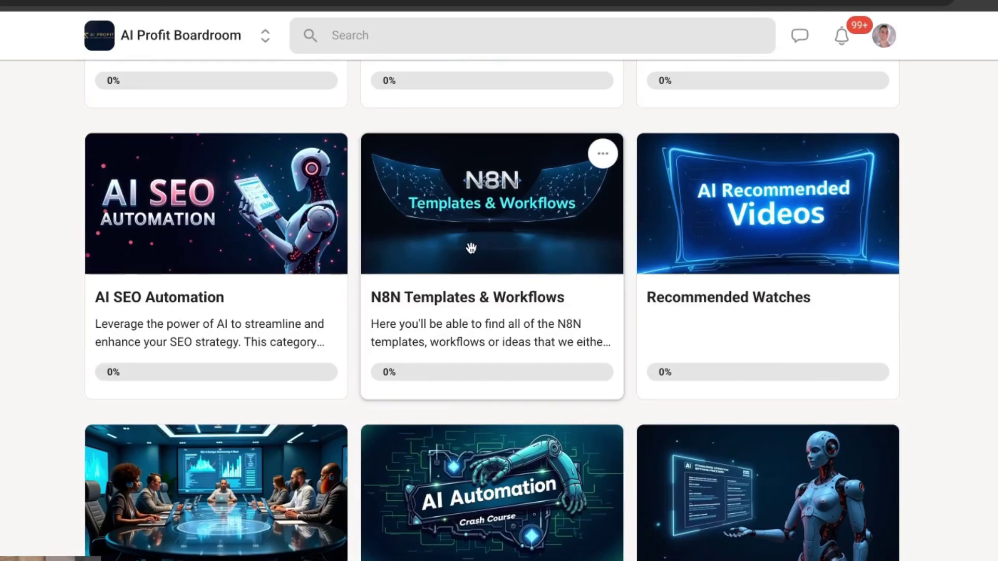
{"action": "left_click", "coordinate": [403, 302]}
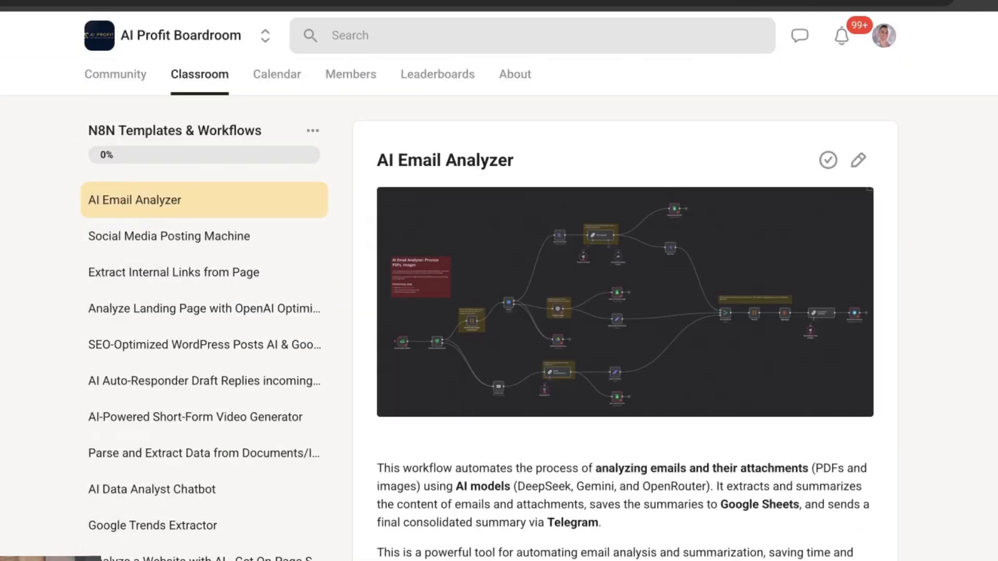
{"action": "scroll", "coordinate": [728, 554], "scroll_direction": "down", "scroll_amount": 20}
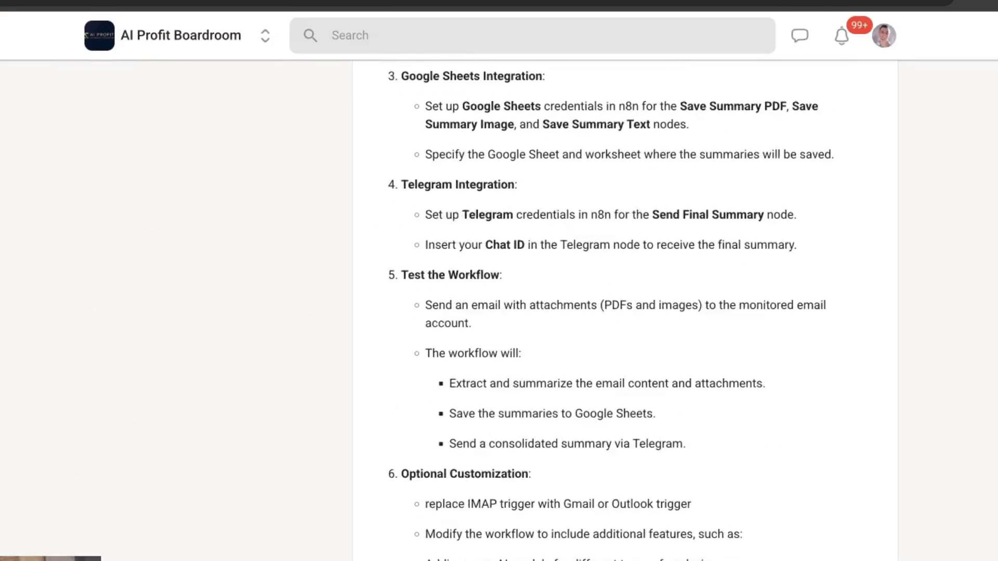
{"action": "scroll", "coordinate": [697, 537], "scroll_direction": "up", "scroll_amount": 20}
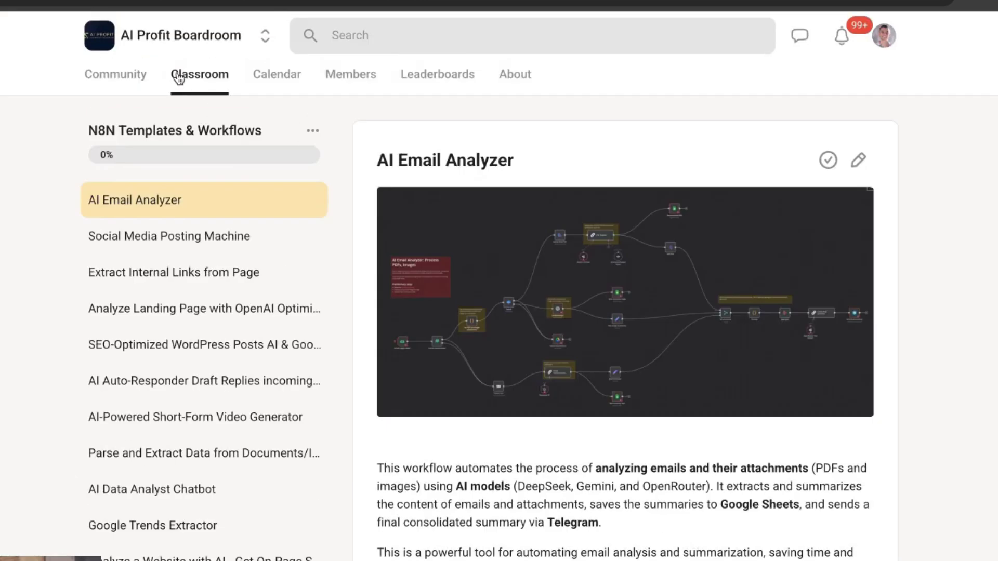
{"action": "left_click", "coordinate": [443, 35]}
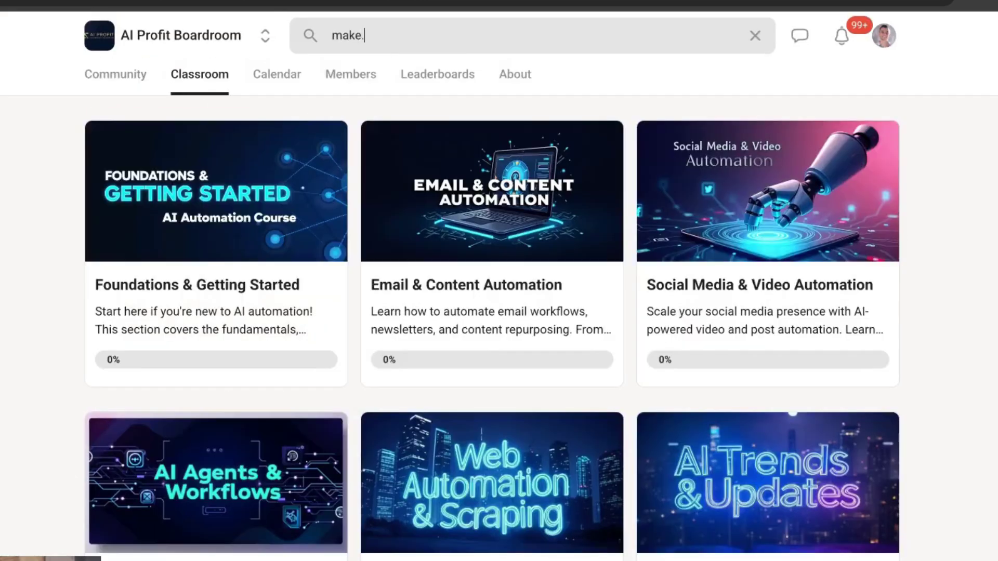
Step: Search the classroom for make.com and highlight results like the DeepSeek + Make AI Automations lesson
{"action": "key", "text": "Return"}
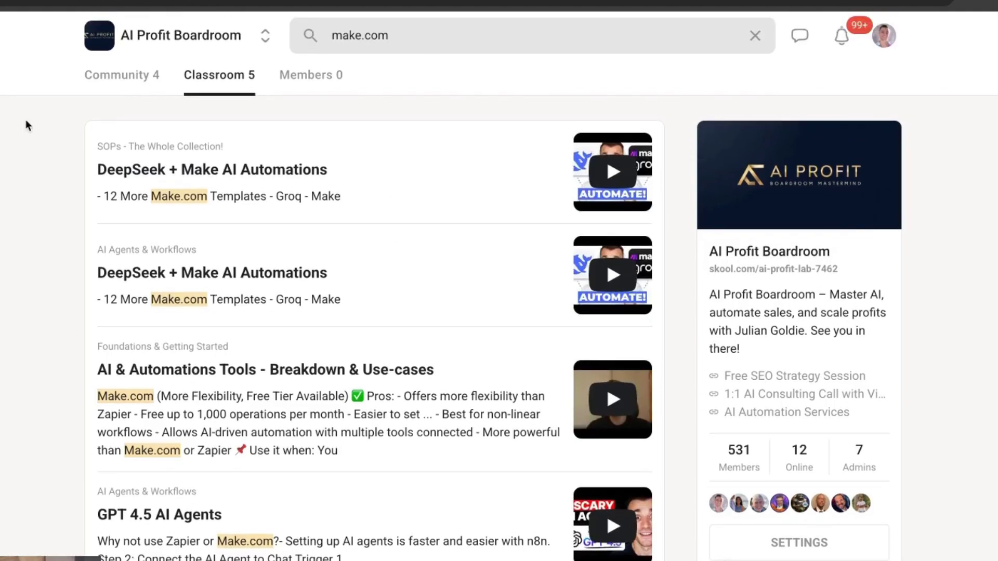
{"action": "left_click_drag", "start_coordinate": [35, 123], "coordinate": [358, 206]}
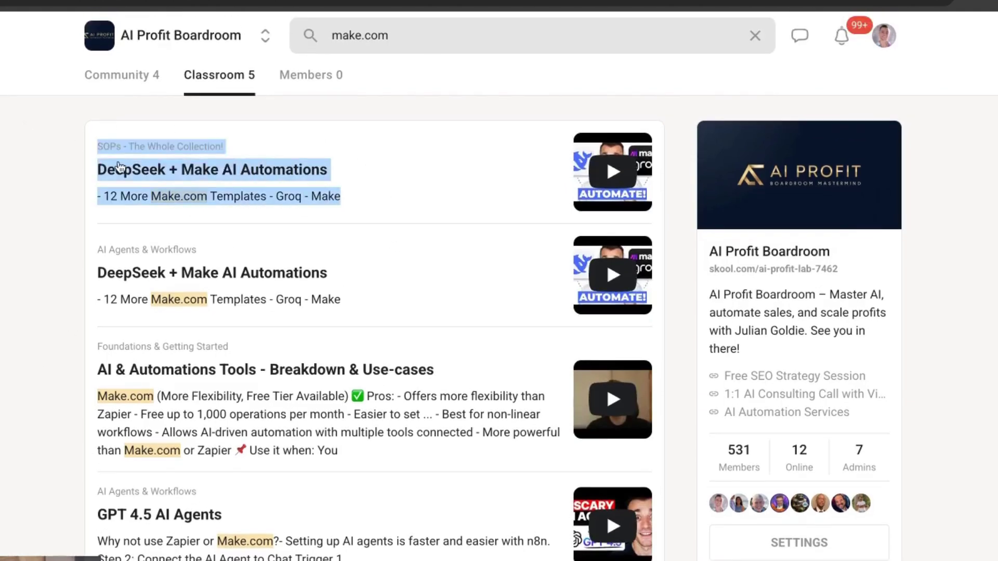
{"action": "triple_click", "coordinate": [49, 172]}
{"action": "left_click", "coordinate": [166, 115]}
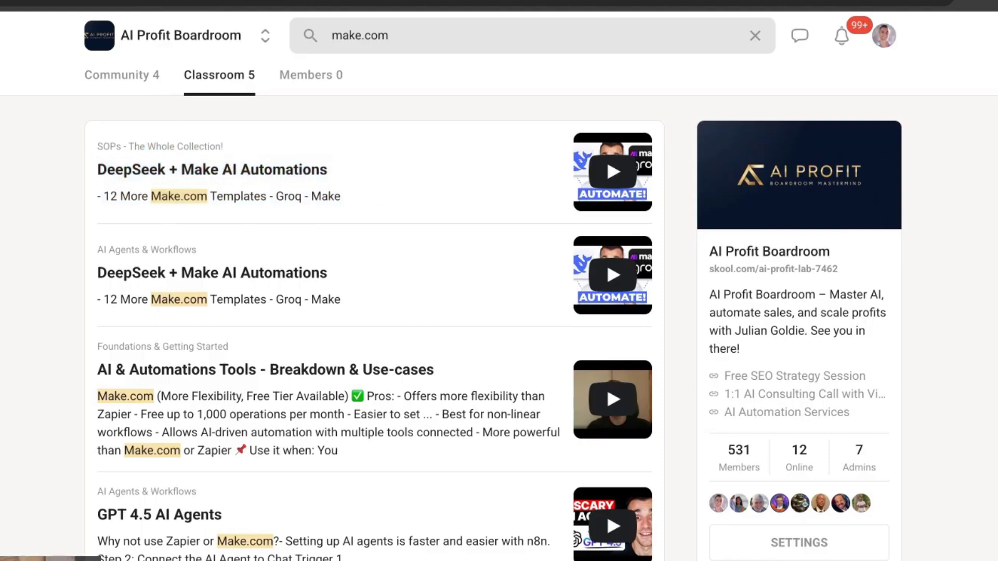
{"action": "left_click_drag", "start_coordinate": [76, 491], "coordinate": [390, 379]}
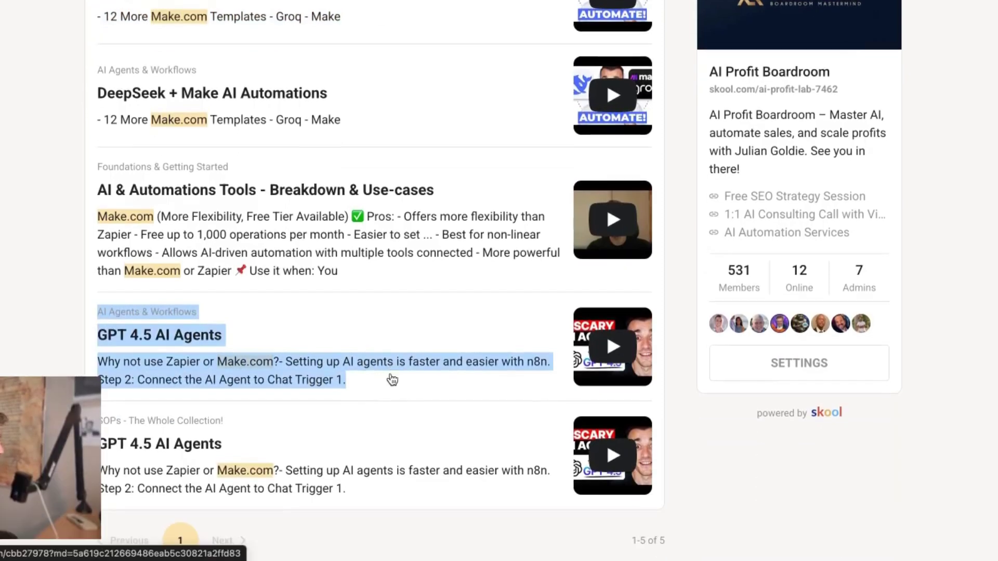
{"action": "left_click", "coordinate": [52, 204]}
{"action": "left_click_drag", "start_coordinate": [50, 204], "coordinate": [459, 286]}
{"action": "left_click", "coordinate": [459, 286]}
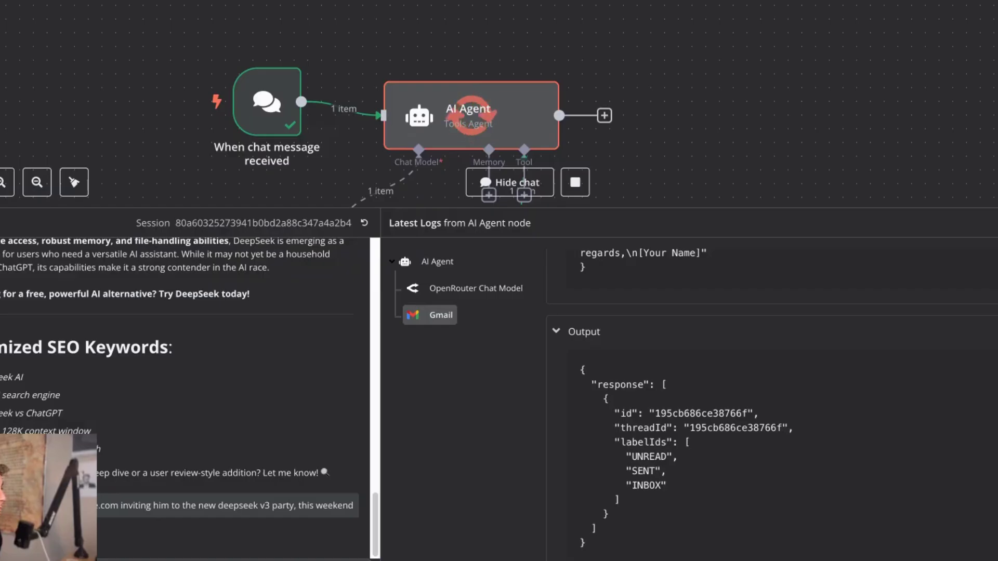
Step: Scroll the n8n canvas over the OpenRouter and Gmail nodes, then open Gmail in a new tab
{"action": "scroll", "coordinate": [673, 164], "scroll_direction": "down", "scroll_amount": 1}
{"action": "scroll", "coordinate": [676, 166], "scroll_direction": "down", "scroll_amount": 1}
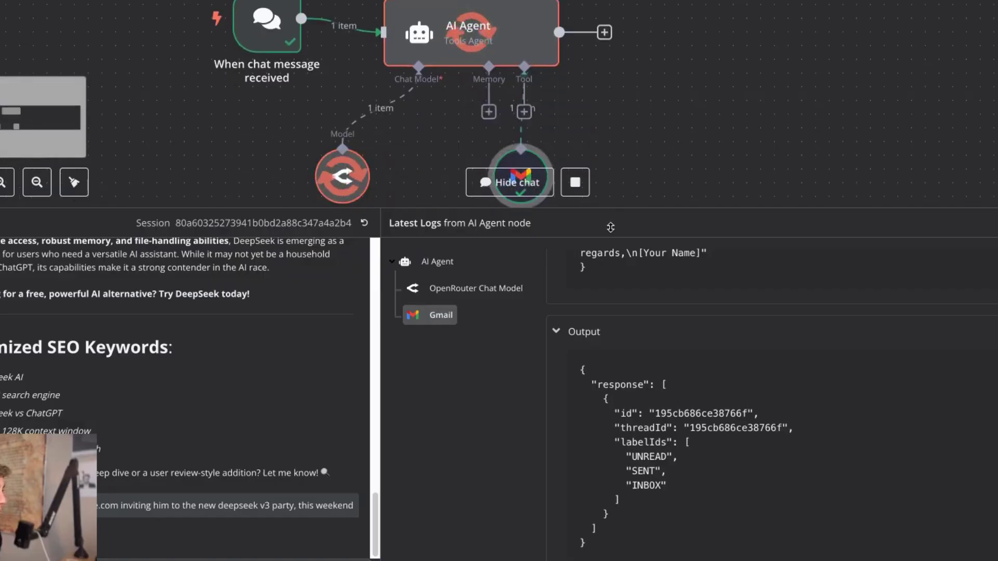
{"action": "scroll", "coordinate": [667, 190], "scroll_direction": "up", "scroll_amount": 1}
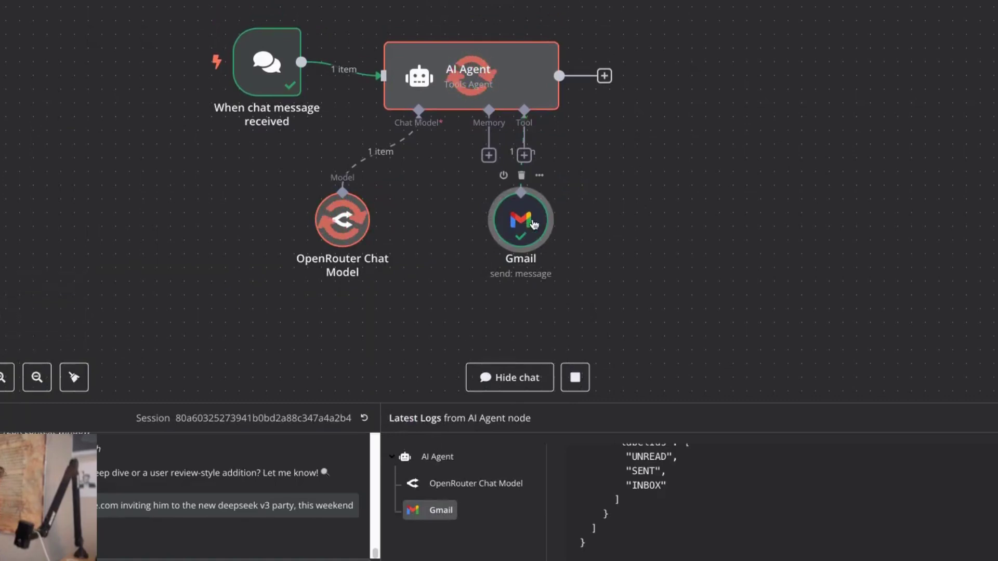
{"action": "key", "text": "super+t"}
{"action": "key", "text": "Return"}
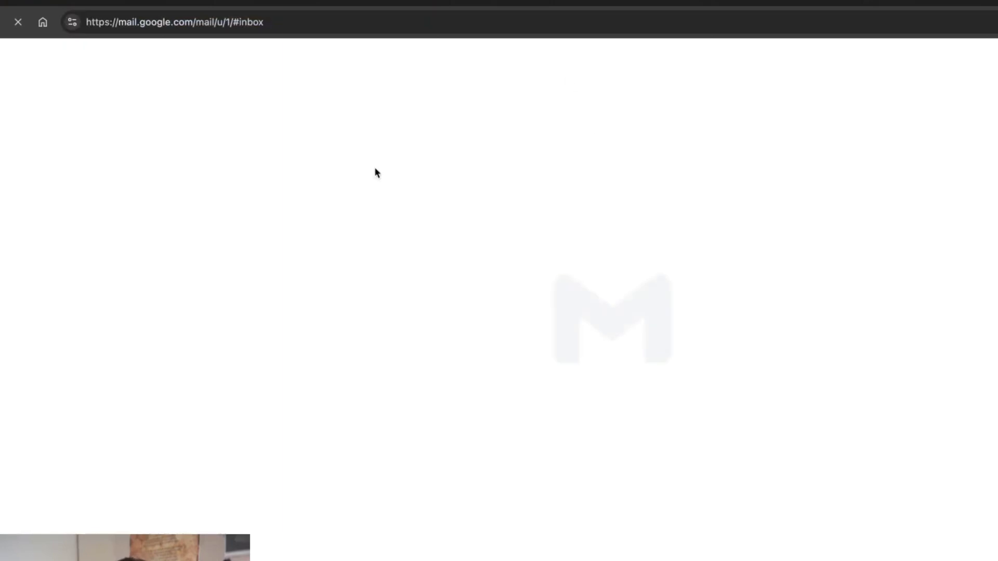
Step: Open the sent 'Invitation to the DeepSeek V3 Party This Weekend!' email and highlight its subject
{"action": "left_click", "coordinate": [55, 214]}
{"action": "left_click", "coordinate": [292, 163]}
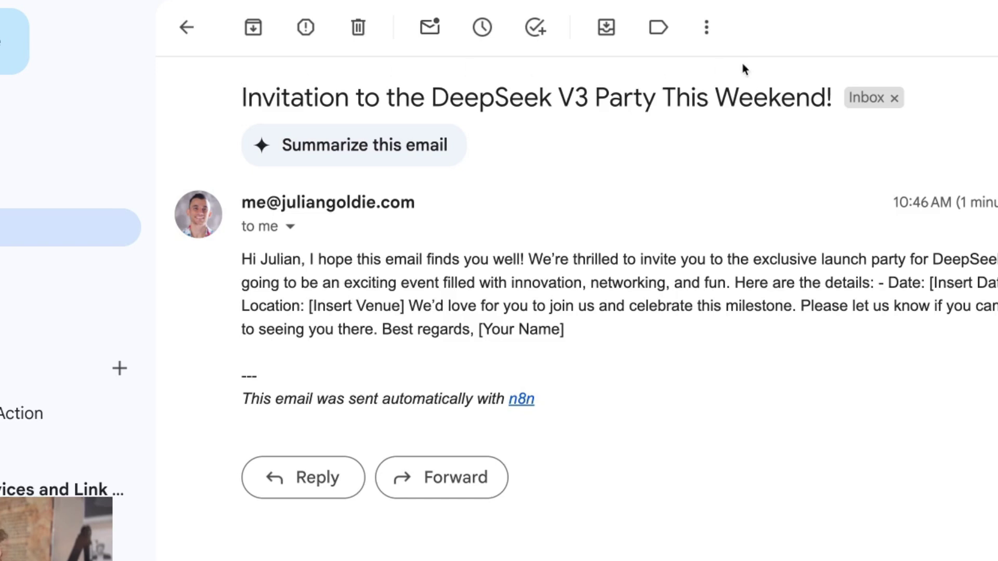
{"action": "left_click_drag", "start_coordinate": [742, 66], "coordinate": [806, 76]}
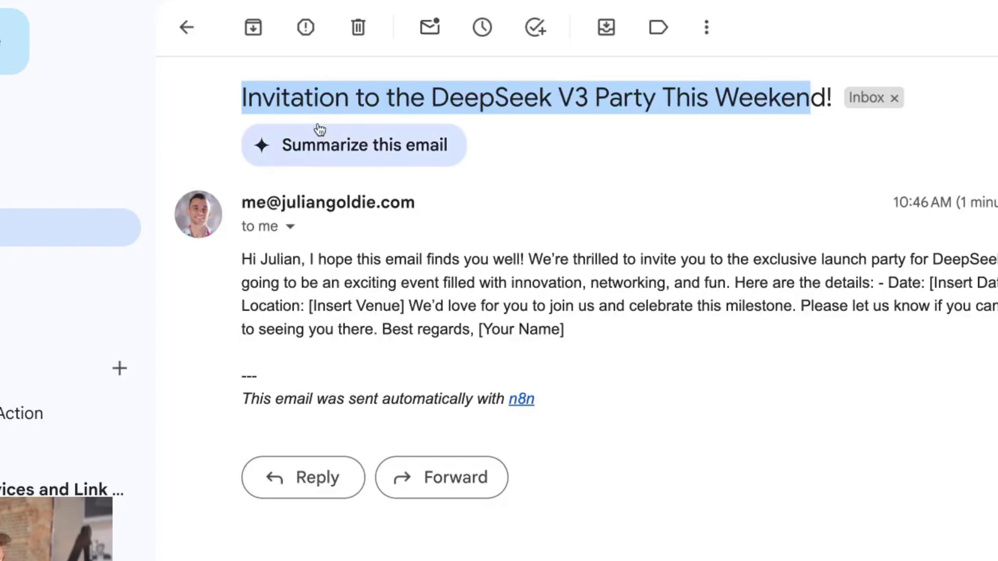
{"action": "left_click", "coordinate": [193, 77]}
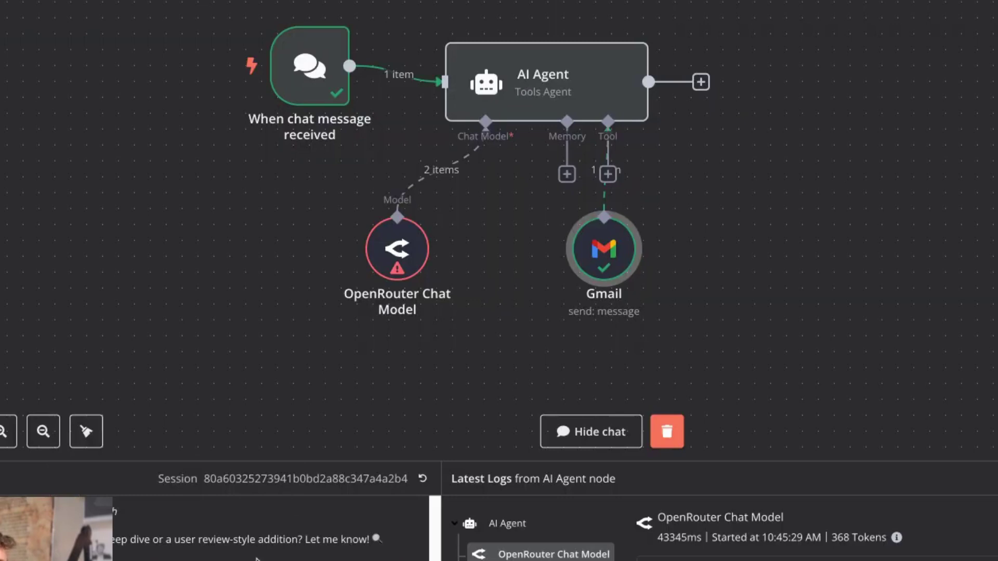
Step: Highlight the invitation chat prompt, then open the Gmail tool node's Resource, Operation, To, Subject and Message parameters
{"action": "left_click_drag", "start_coordinate": [244, 447], "coordinate": [541, 448]}
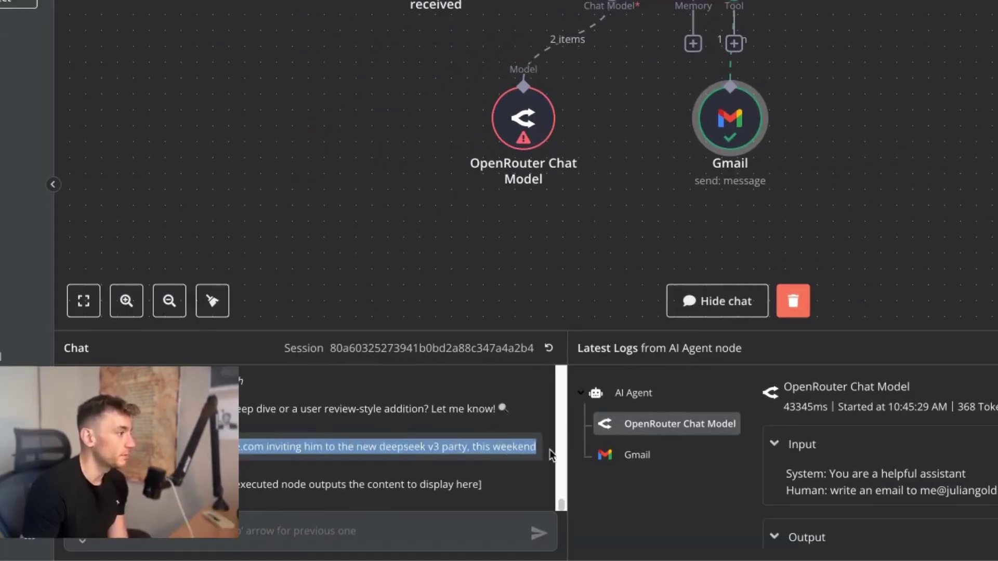
{"action": "double_click", "coordinate": [744, 101]}
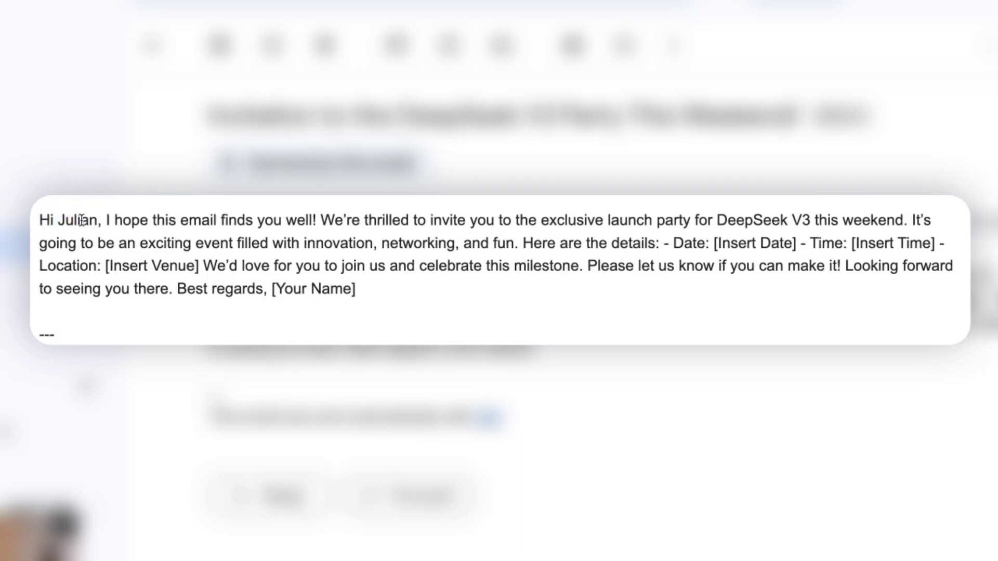
{"action": "double_click", "coordinate": [89, 224]}
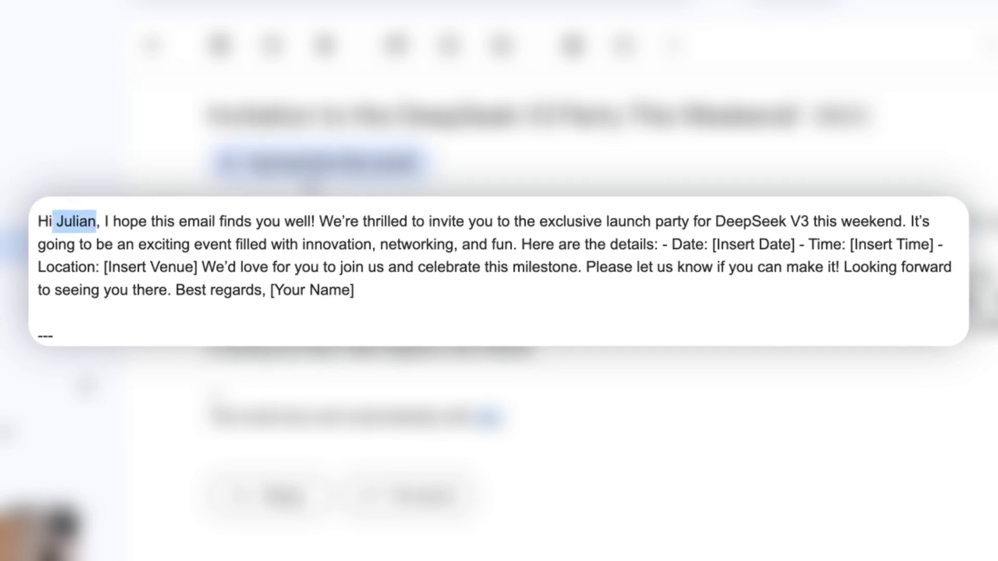
{"action": "left_click_drag", "start_coordinate": [104, 224], "coordinate": [359, 292]}
{"action": "left_click", "coordinate": [239, 258]}
{"action": "triple_click", "coordinate": [240, 258]}
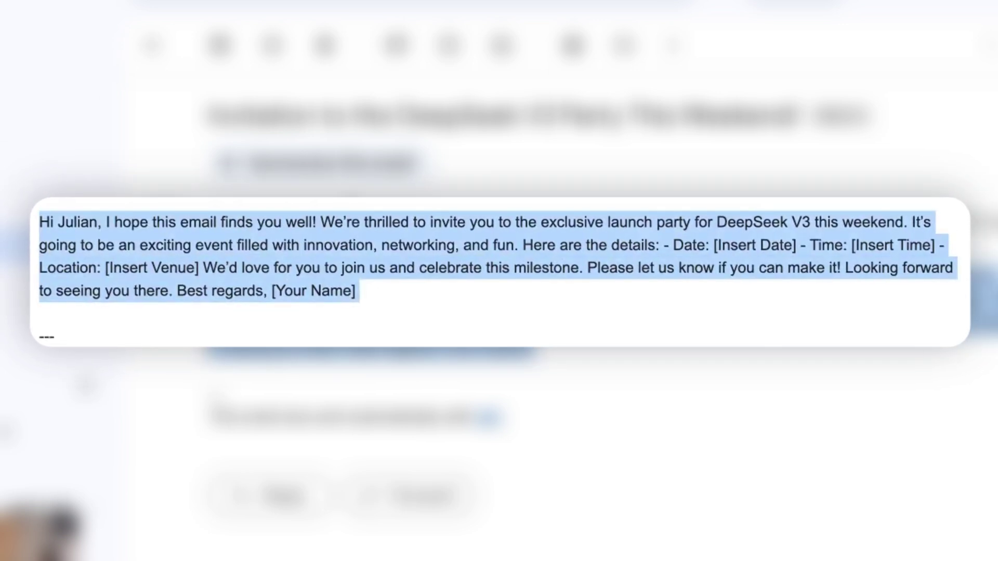
{"action": "left_click", "coordinate": [236, 203]}
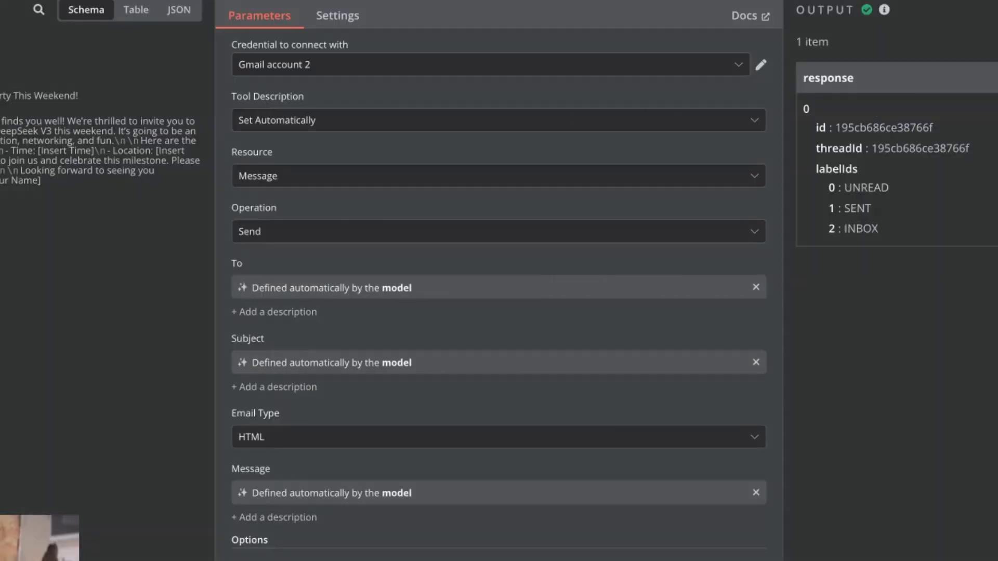
Step: Close the Gmail node's parameters and switch to VS Code showing Cline's SEO tool project
{"action": "key", "text": "Escape"}
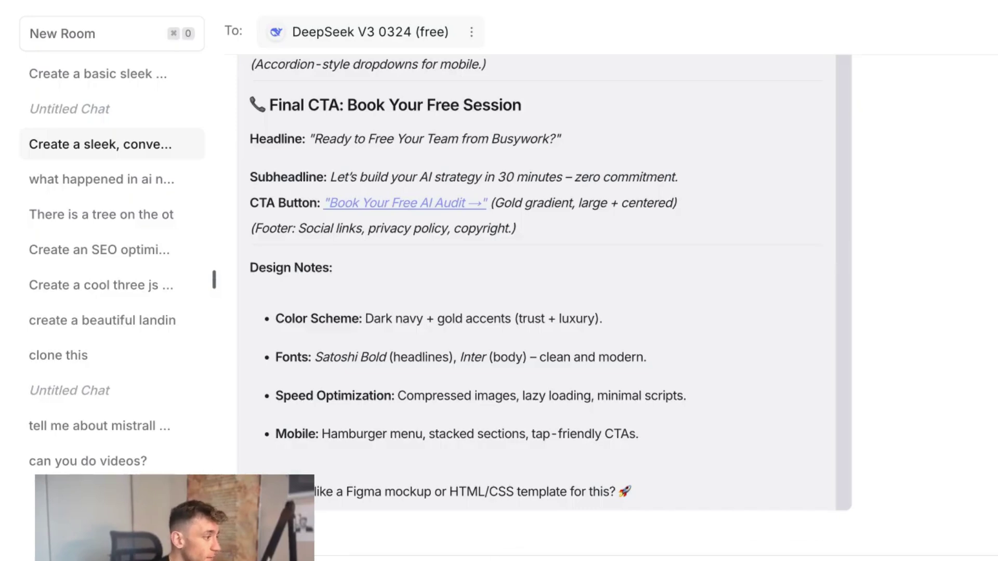
{"action": "left_click", "coordinate": [646, 558]}
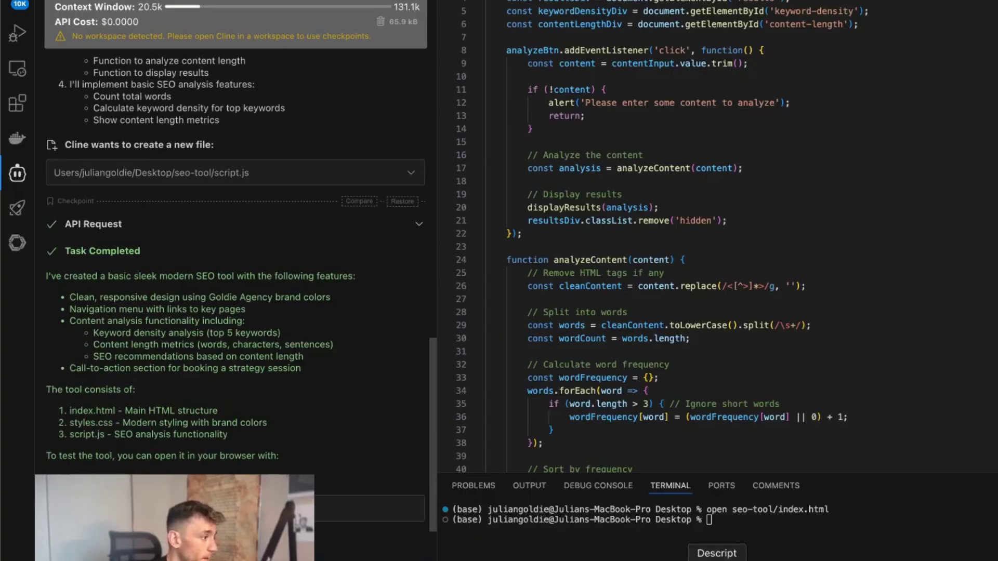
Step: Leave VS Code and return to Chrome's DeepSeek V3 Content Creator (copy) scenario in Make
{"action": "left_click", "coordinate": [584, 558]}
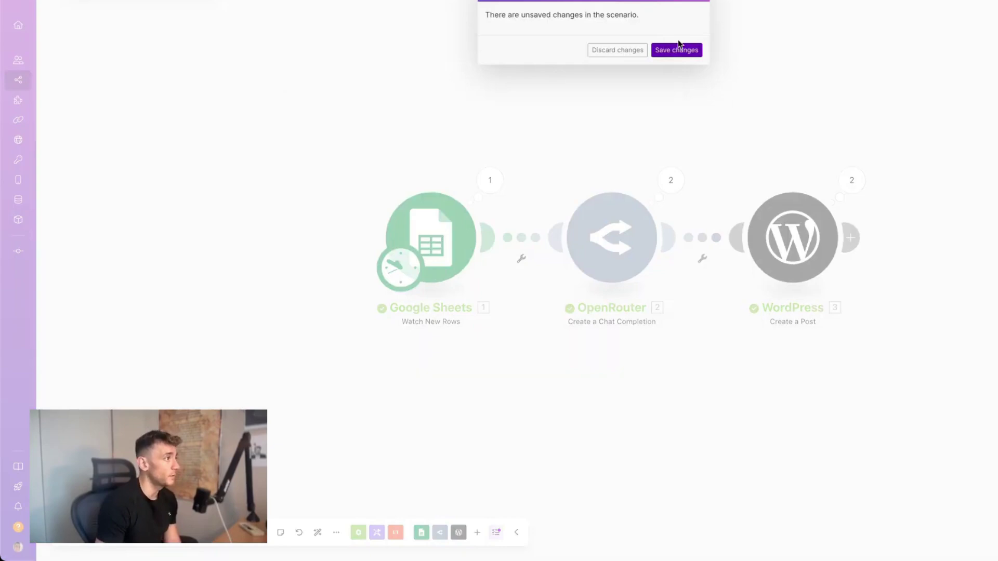
Step: Keep the scenario's unsaved changes and go to Make's All scenarios page from the sidebar
{"action": "left_click", "coordinate": [677, 49]}
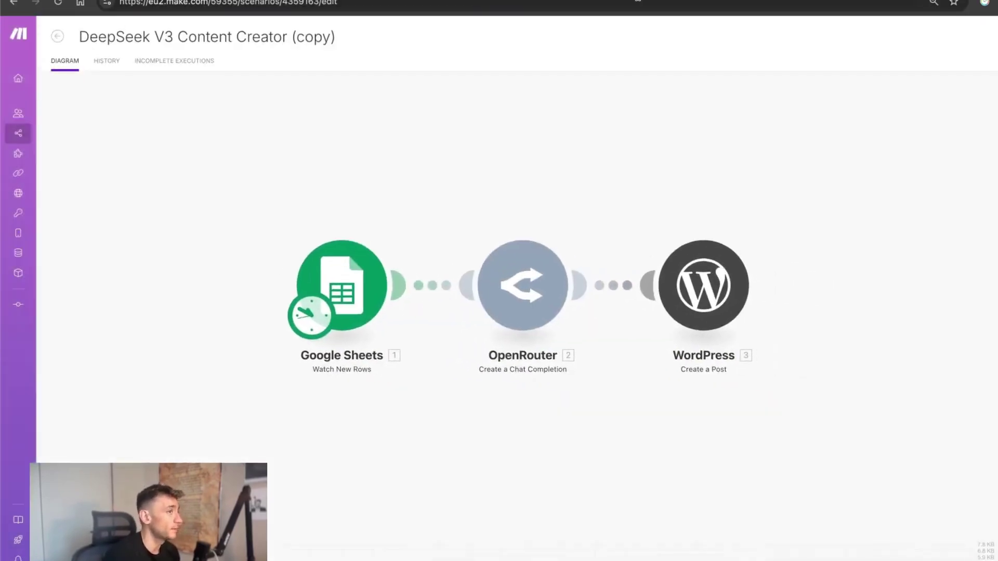
{"action": "mouse_move", "coordinate": [27, 155]}
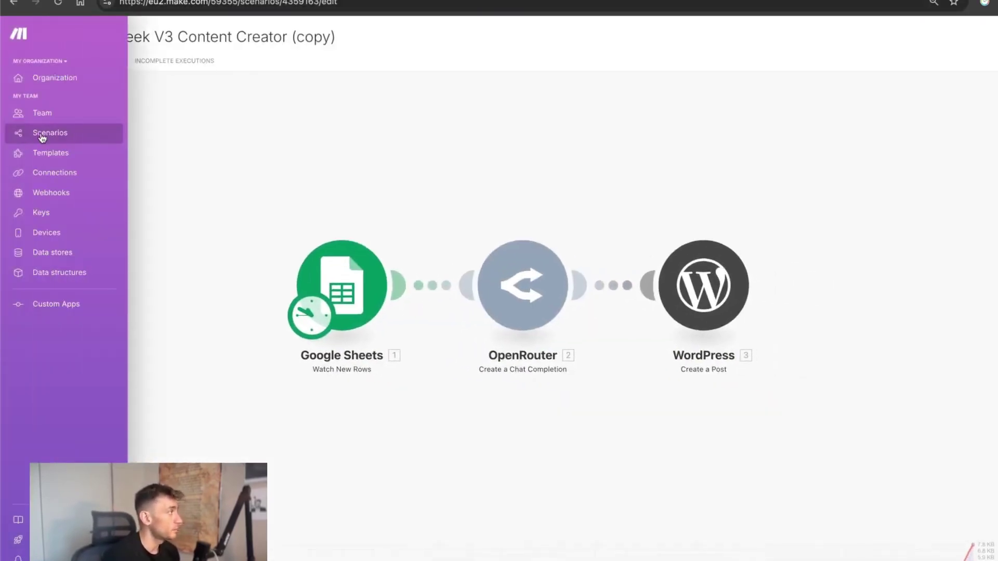
{"action": "left_click", "coordinate": [42, 135]}
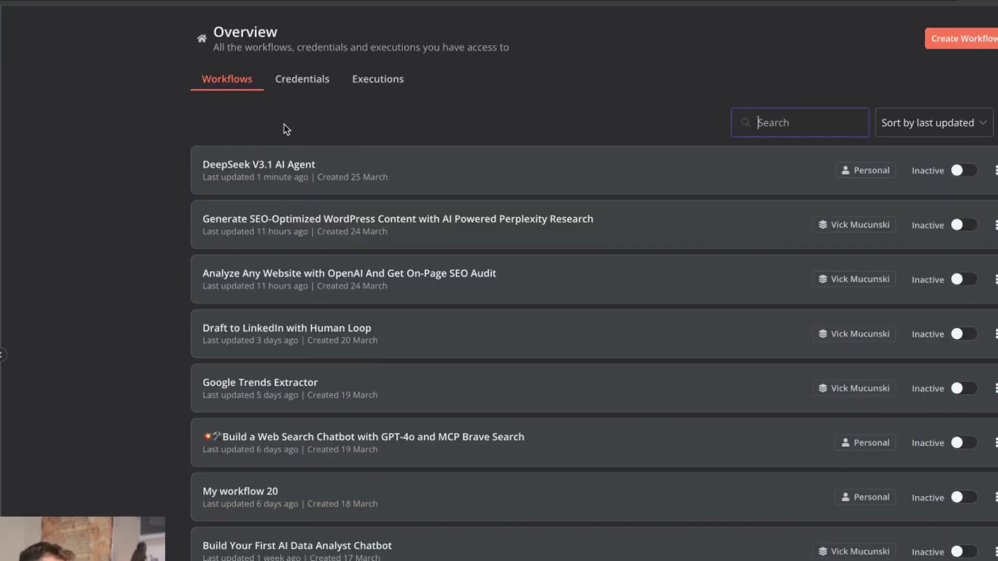
Step: Open and look through the Telegram AI bot assistant workflow, then go back to the overview
{"action": "scroll", "coordinate": [353, 414], "scroll_direction": "down", "scroll_amount": 8}
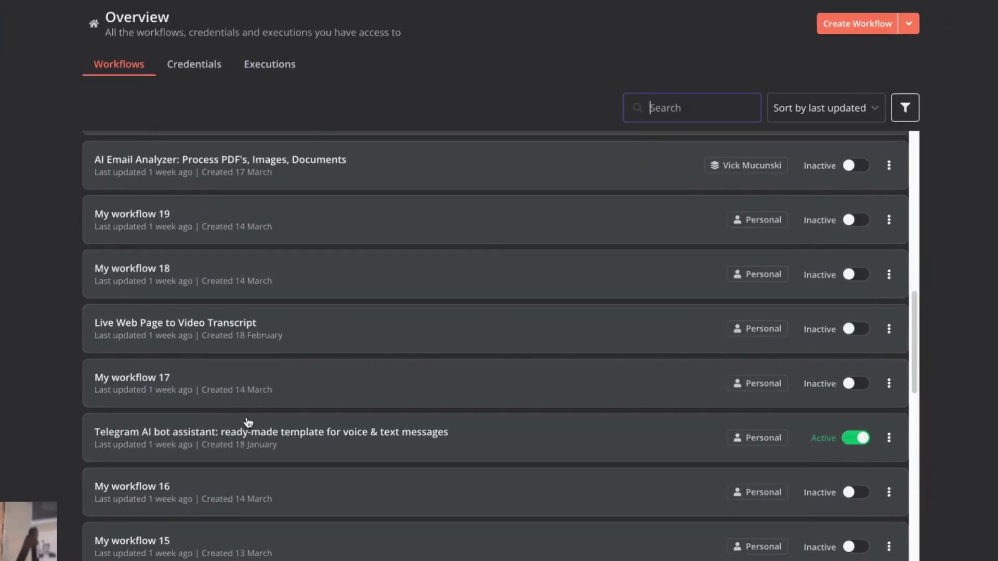
{"action": "scroll", "coordinate": [367, 486], "scroll_direction": "up", "scroll_amount": 2}
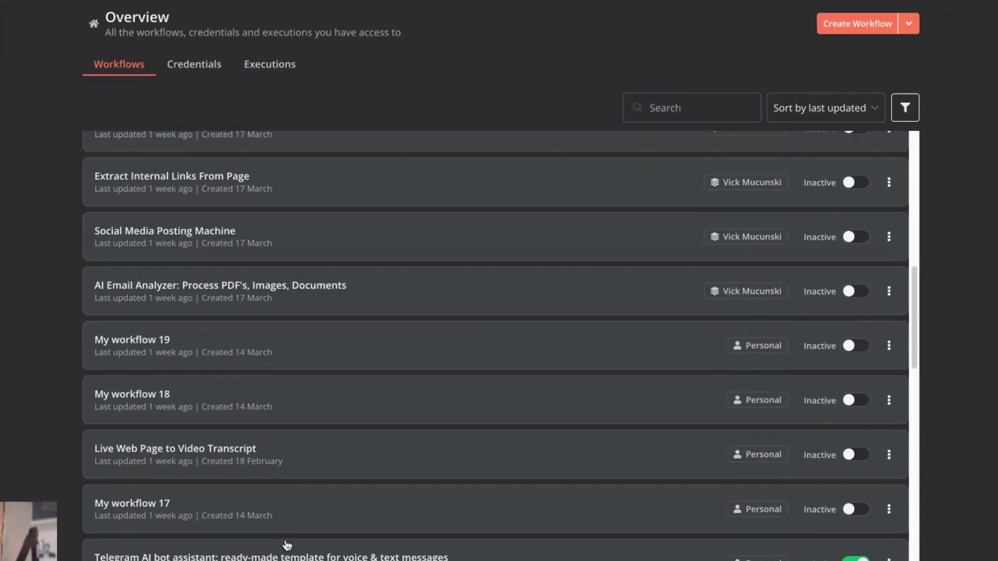
{"action": "left_click", "coordinate": [287, 546]}
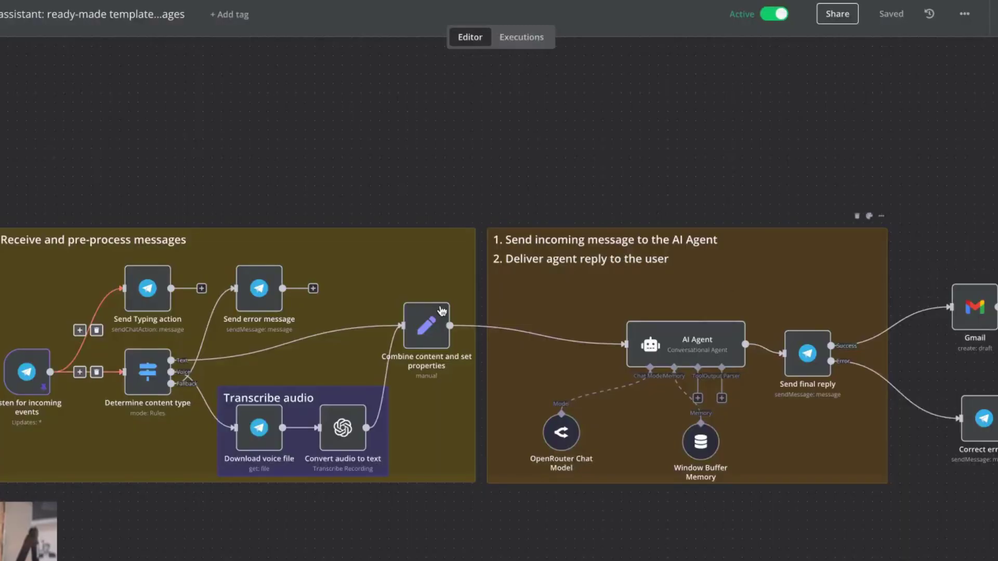
{"action": "scroll", "coordinate": [627, 432], "scroll_direction": "down", "scroll_amount": 1}
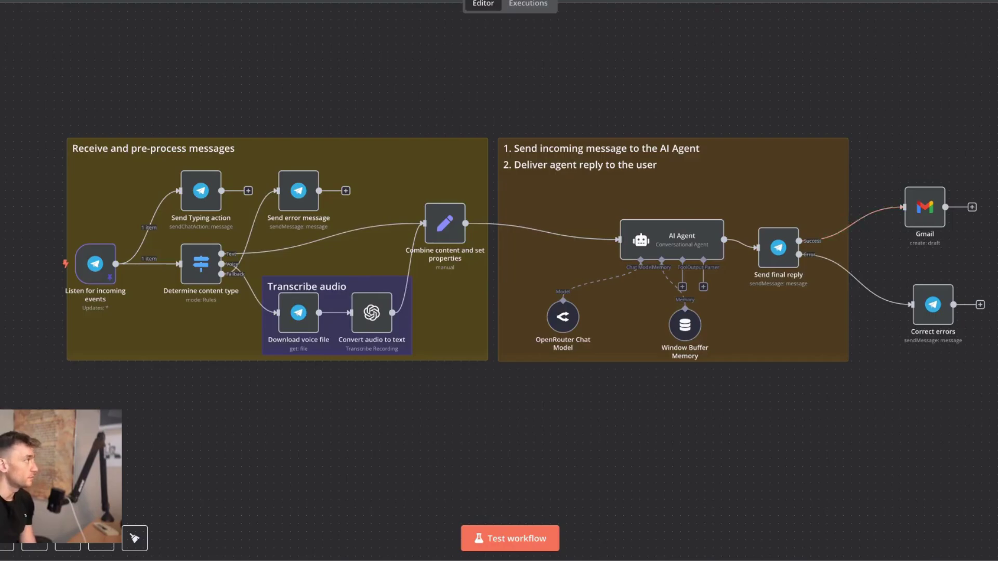
{"action": "key", "text": "alt+Left"}
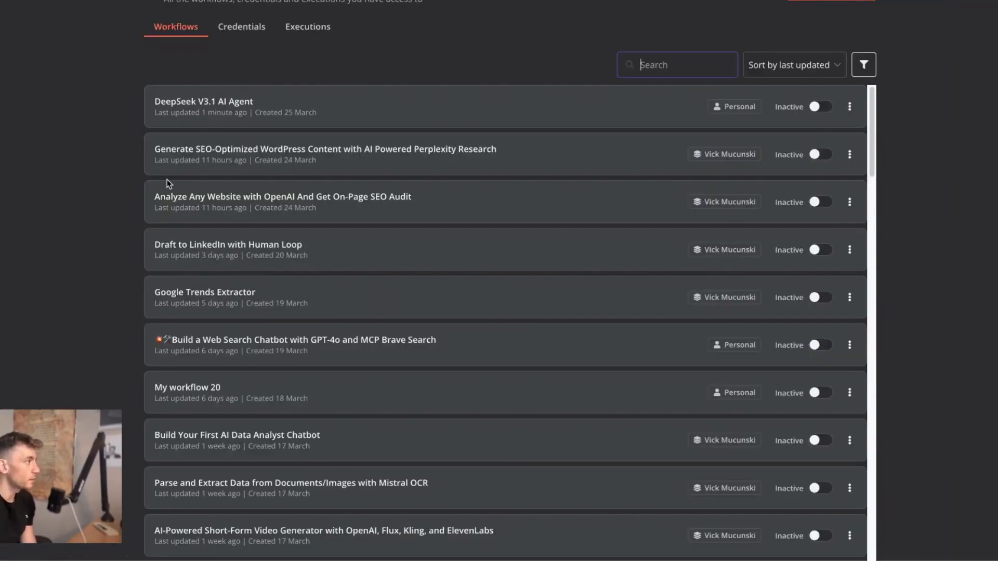
Step: Browse the workflows list and open another workflow from it
{"action": "scroll", "coordinate": [151, 359], "scroll_direction": "down", "scroll_amount": 3}
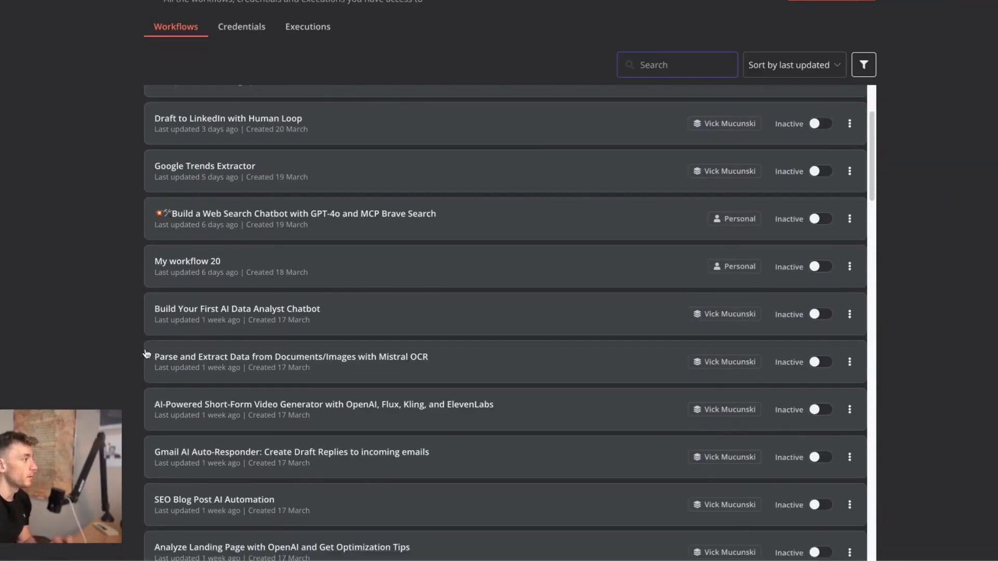
{"action": "scroll", "coordinate": [256, 397], "scroll_direction": "down", "scroll_amount": 6}
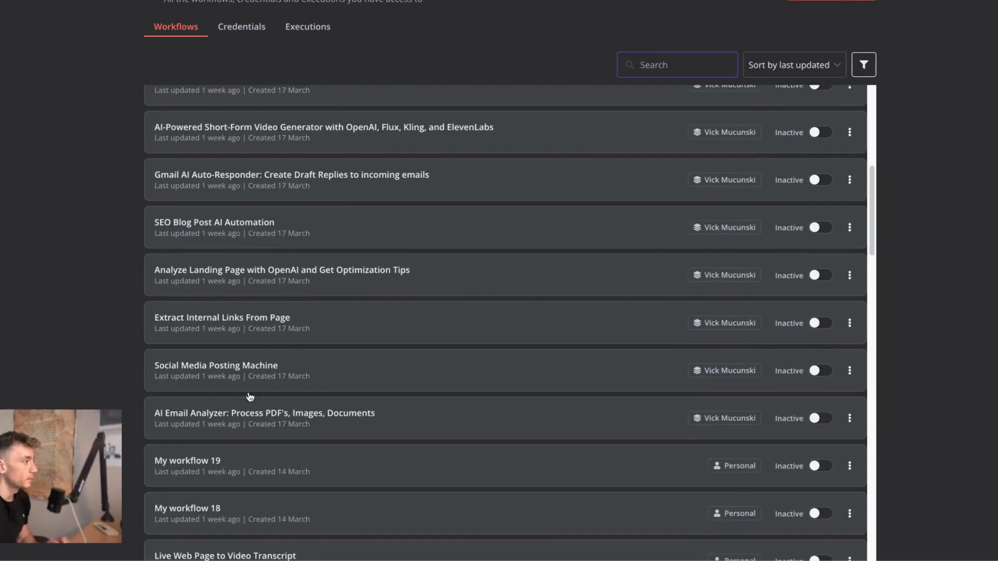
{"action": "scroll", "coordinate": [364, 182], "scroll_direction": "up", "scroll_amount": 9}
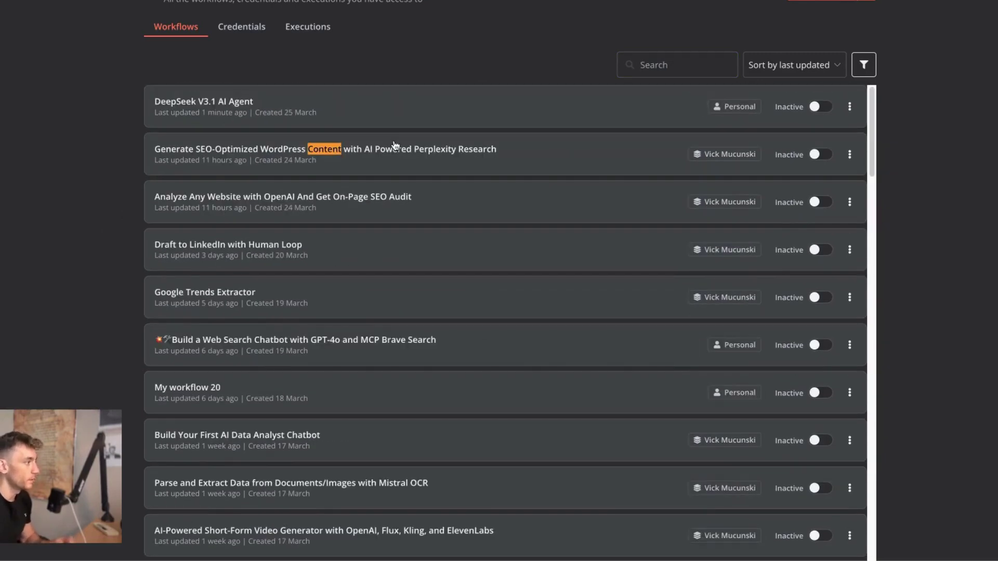
{"action": "scroll", "coordinate": [395, 145], "scroll_direction": "down", "scroll_amount": 15}
{"action": "left_click", "coordinate": [367, 308]}
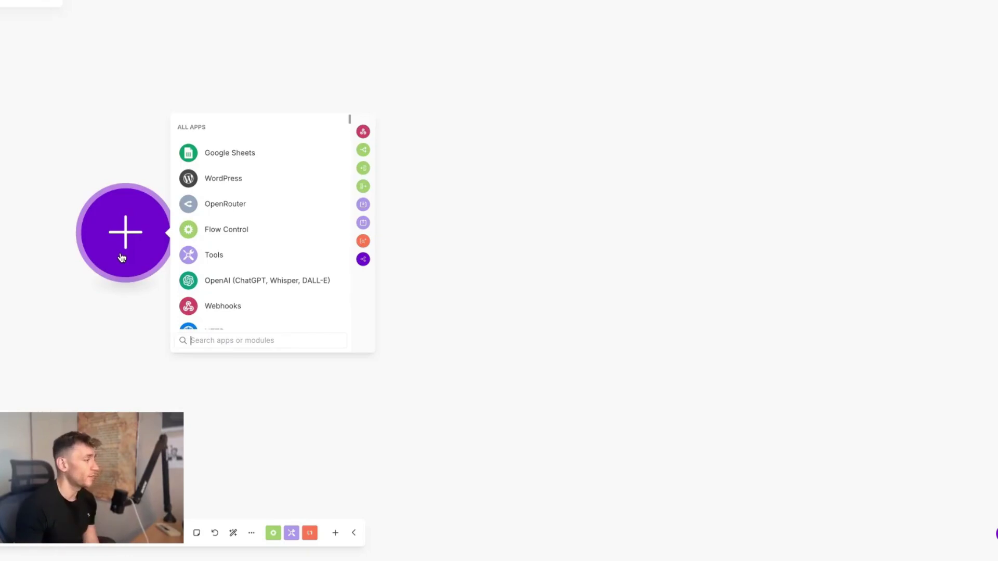
Step: Make Google Sheets Watch New Rows the scenario's first module
{"action": "left_click", "coordinate": [161, 112]}
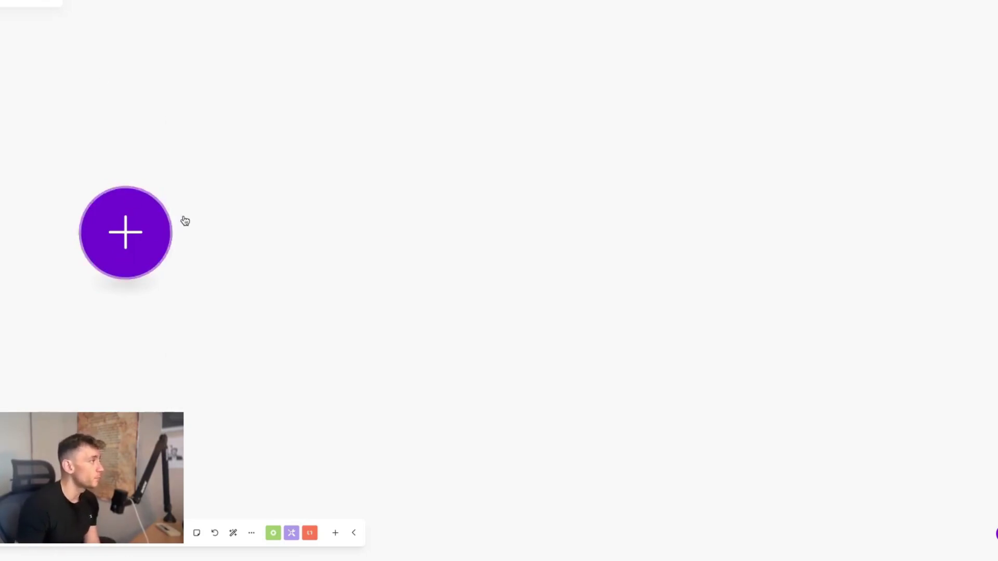
{"action": "left_click", "coordinate": [152, 212]}
{"action": "left_click", "coordinate": [296, 149]}
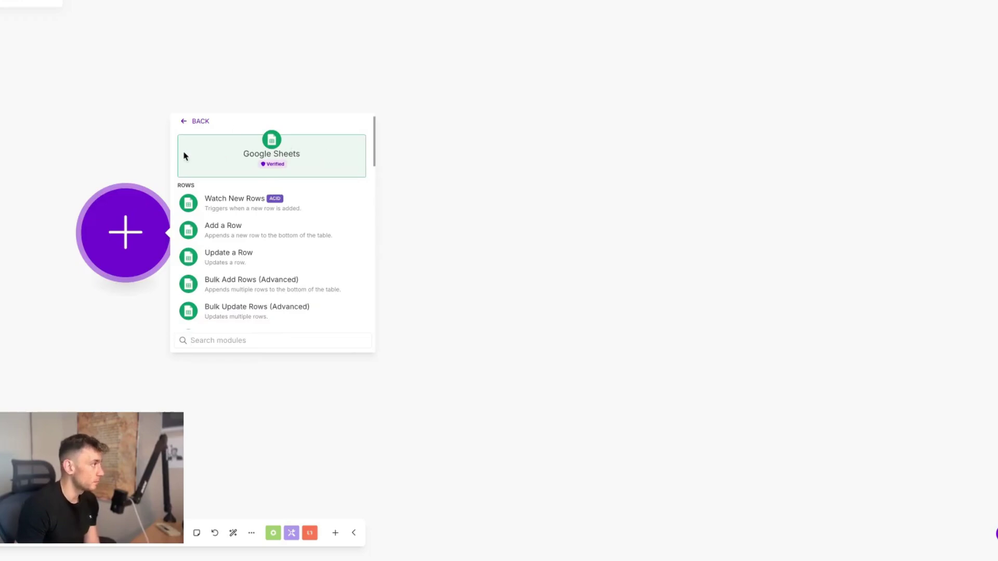
{"action": "left_click", "coordinate": [177, 213]}
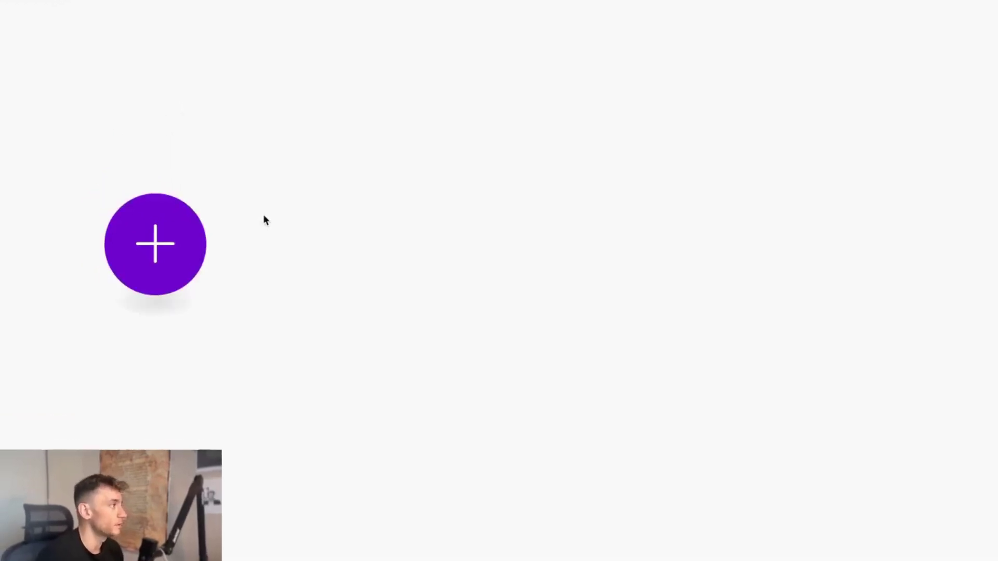
{"action": "left_click", "coordinate": [706, 288]}
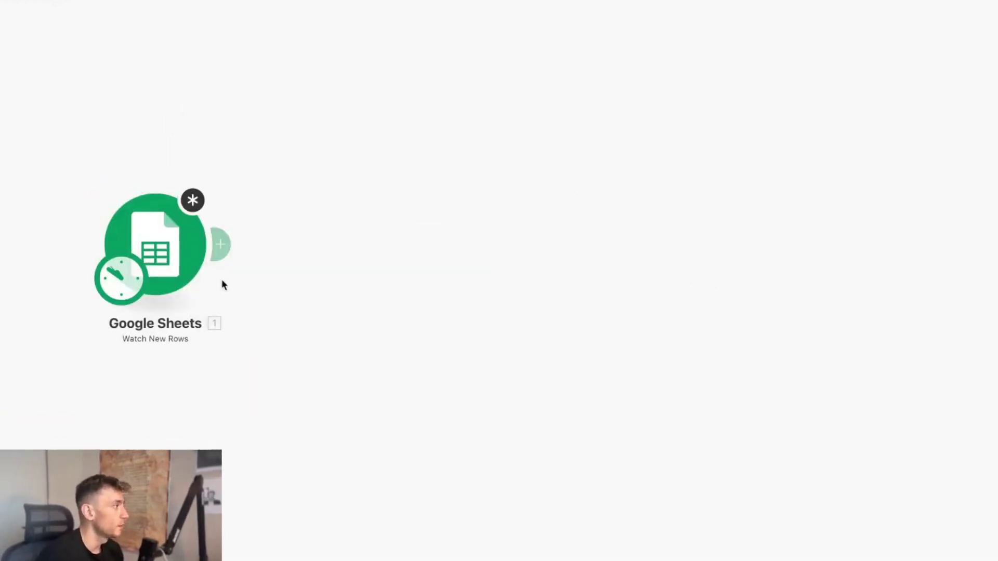
Step: Add an OpenRouter Create a Chat Completion module after Google Sheets
{"action": "left_click", "coordinate": [220, 249]}
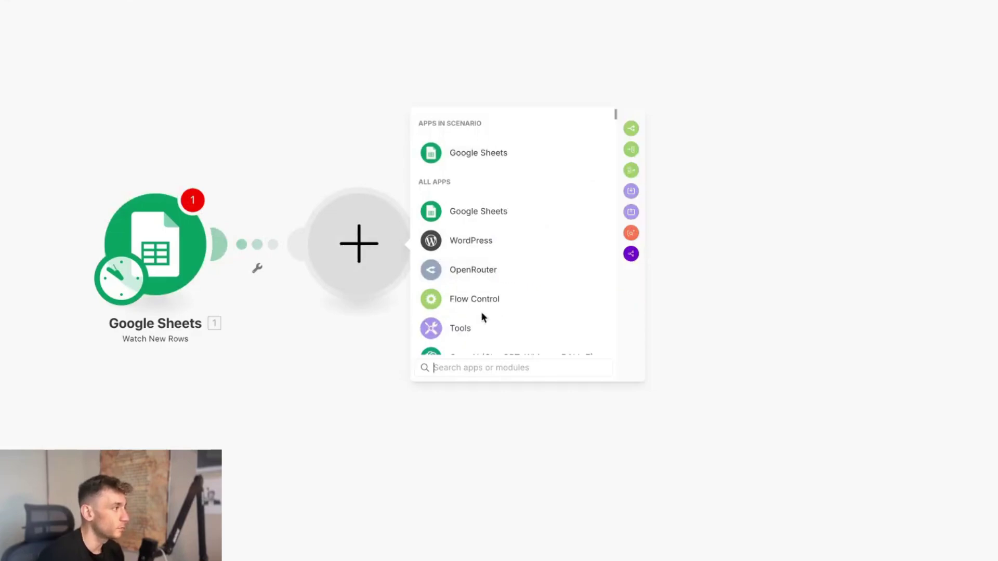
{"action": "left_click", "coordinate": [488, 269]}
{"action": "left_click", "coordinate": [537, 218]}
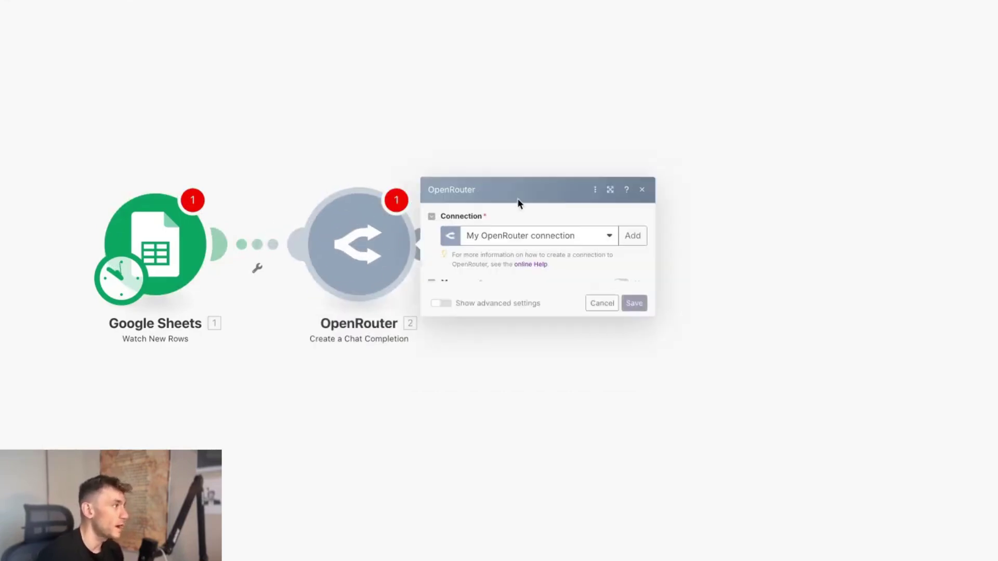
Step: Give OpenRouter the My OpenRouter connection, DeepSeek: DeepSeek V3 0324 (free) model and a message item
{"action": "left_click", "coordinate": [585, 163]}
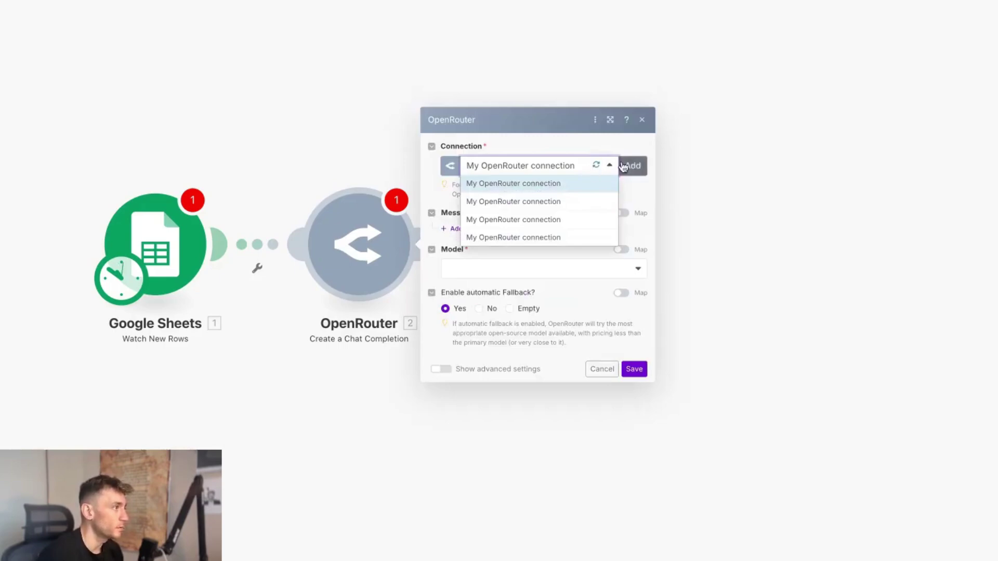
{"action": "left_click", "coordinate": [552, 157]}
{"action": "left_click", "coordinate": [551, 164]}
{"action": "left_click", "coordinate": [489, 239]}
{"action": "left_click", "coordinate": [489, 266]}
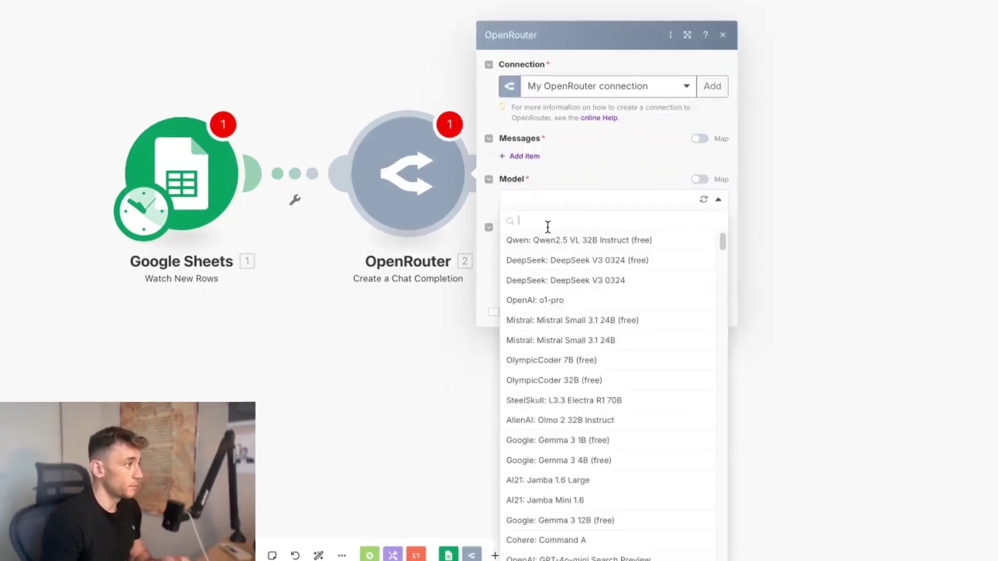
{"action": "left_click", "coordinate": [599, 260]}
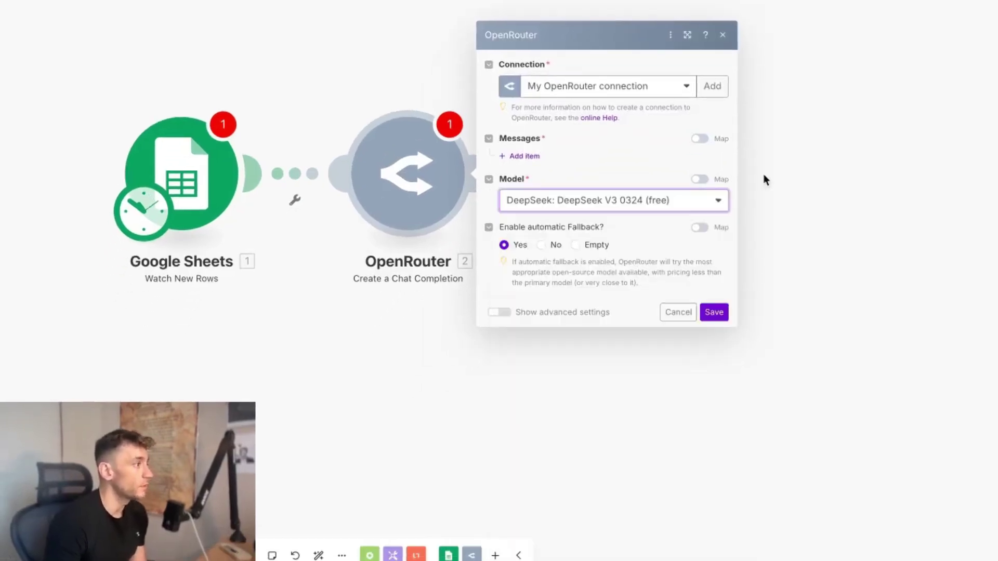
{"action": "left_click", "coordinate": [518, 156]}
{"action": "left_click", "coordinate": [592, 130]}
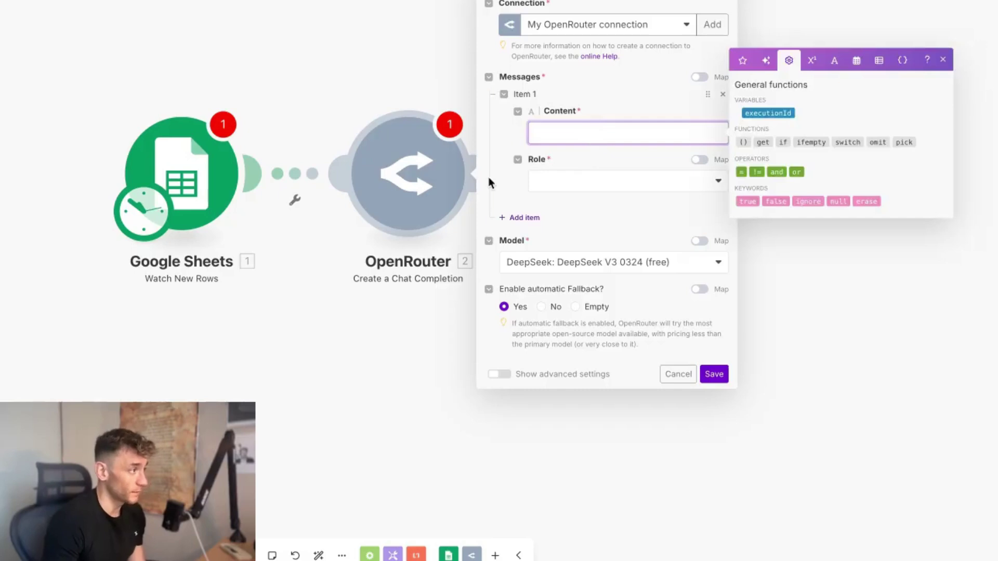
Step: Add a module after OpenRouter and search 'wordpress' to list the WordPress modules
{"action": "key", "text": "Escape"}
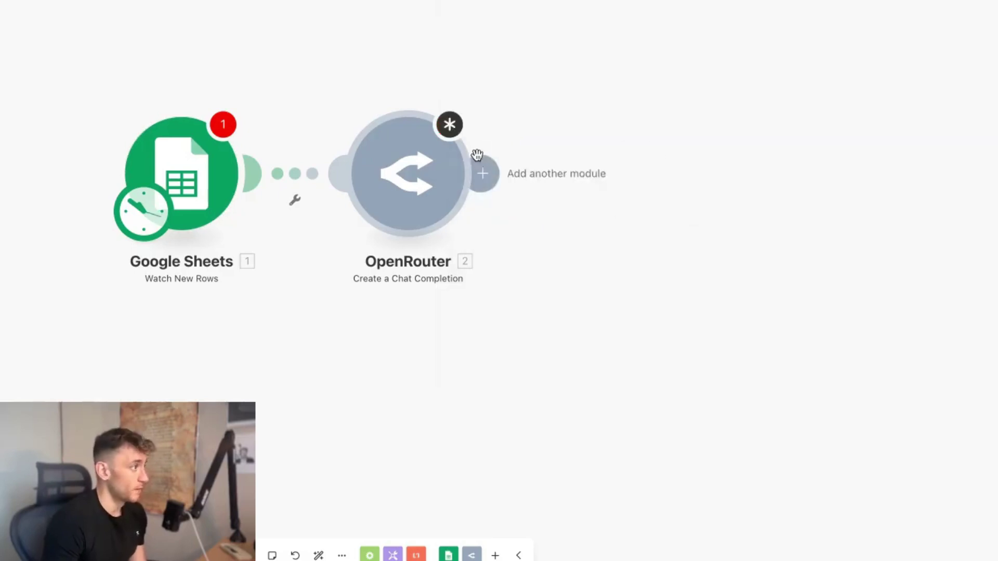
{"action": "left_click", "coordinate": [507, 181]}
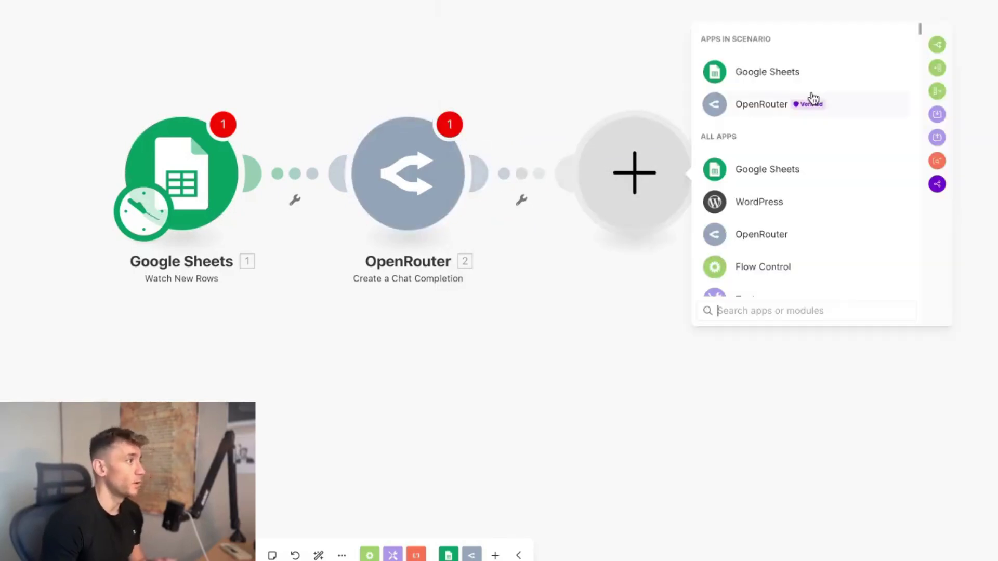
{"action": "type", "text": "wordpress"}
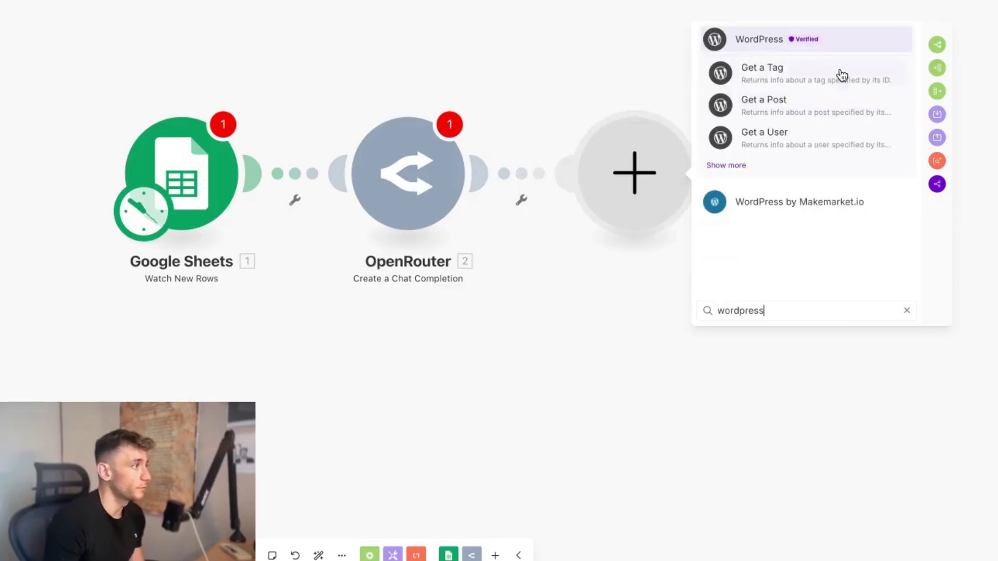
{"action": "left_click", "coordinate": [751, 34]}
Step: Add WordPress Create a Post, close its settings, and align the OpenRouter and Google Sheets modules
{"action": "left_click", "coordinate": [757, 138]}
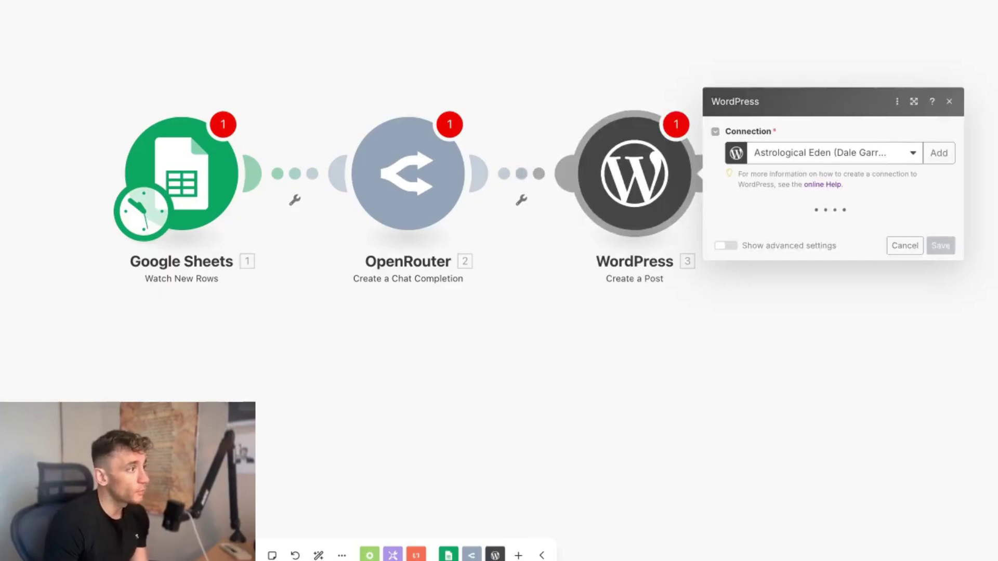
{"action": "scroll", "coordinate": [838, 219], "scroll_direction": "down", "scroll_amount": 8}
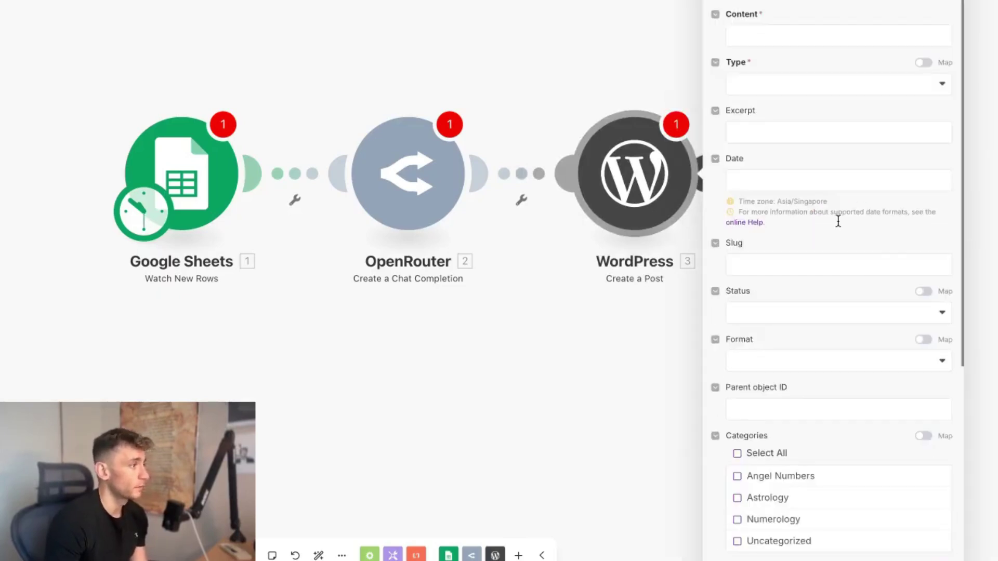
{"action": "left_click", "coordinate": [439, 147]}
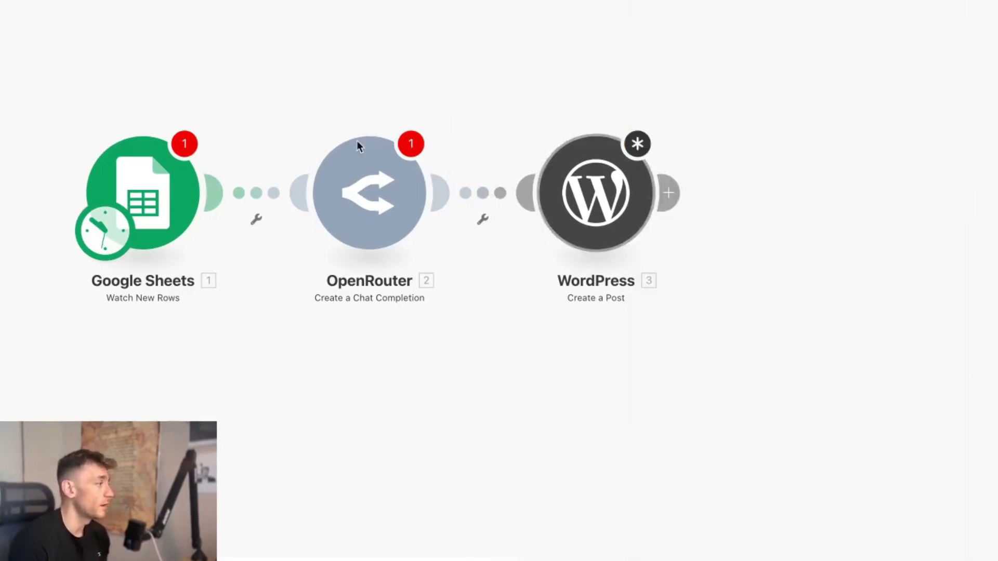
{"action": "left_click_drag", "start_coordinate": [384, 172], "coordinate": [602, 122]}
{"action": "left_click_drag", "start_coordinate": [154, 210], "coordinate": [274, 166]}
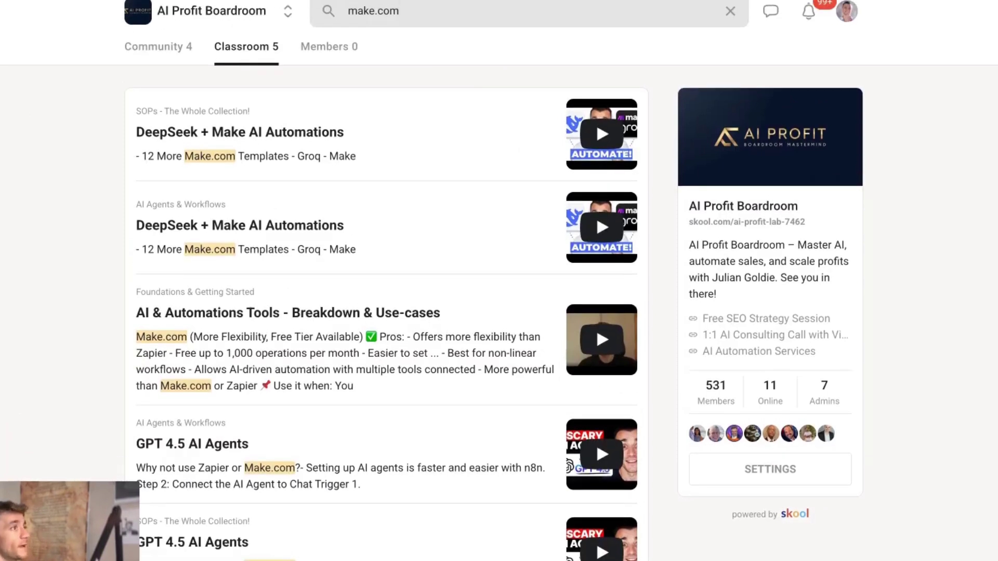
Step: Open the AI Profit Boardroom About page, scroll through it and return to the top
{"action": "key", "text": "Return"}
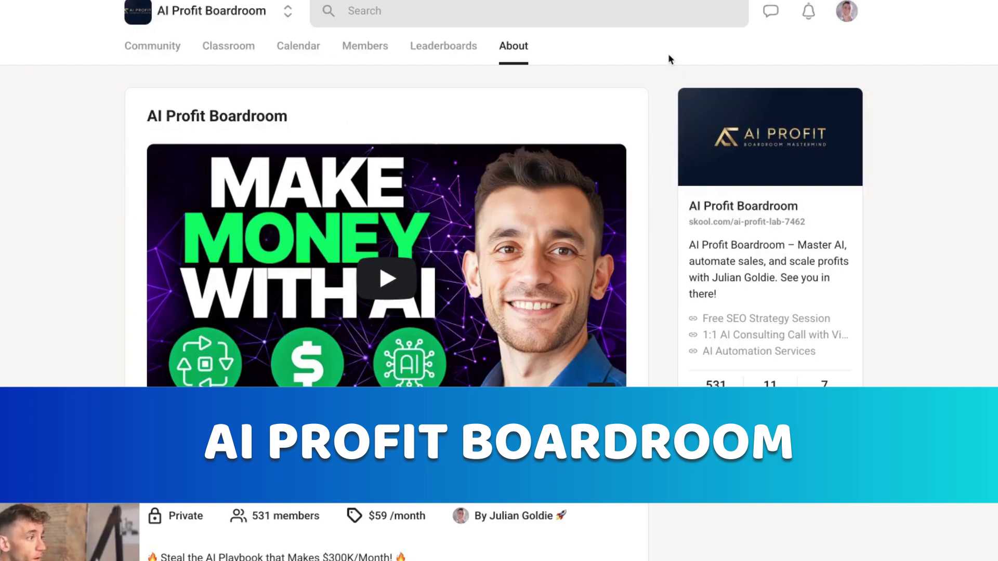
{"action": "scroll", "coordinate": [664, 244], "scroll_direction": "down", "scroll_amount": 3}
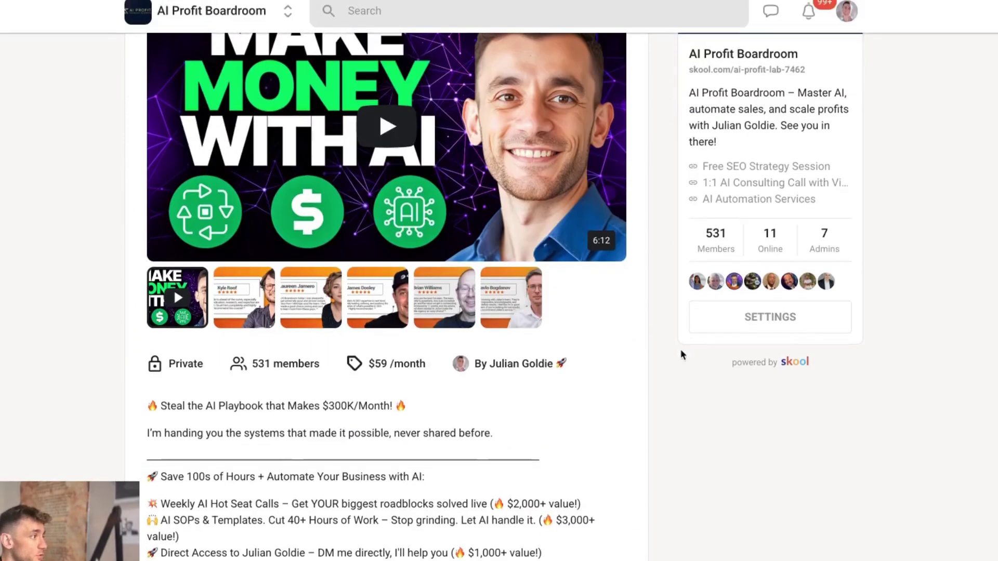
{"action": "scroll", "coordinate": [680, 351], "scroll_direction": "down", "scroll_amount": 3}
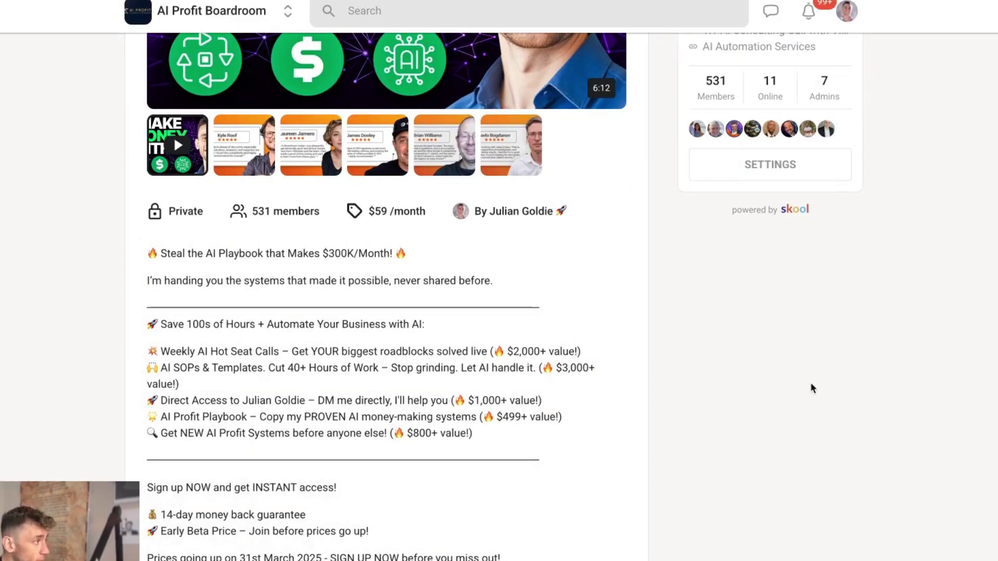
{"action": "scroll", "coordinate": [812, 388], "scroll_direction": "up", "scroll_amount": 6}
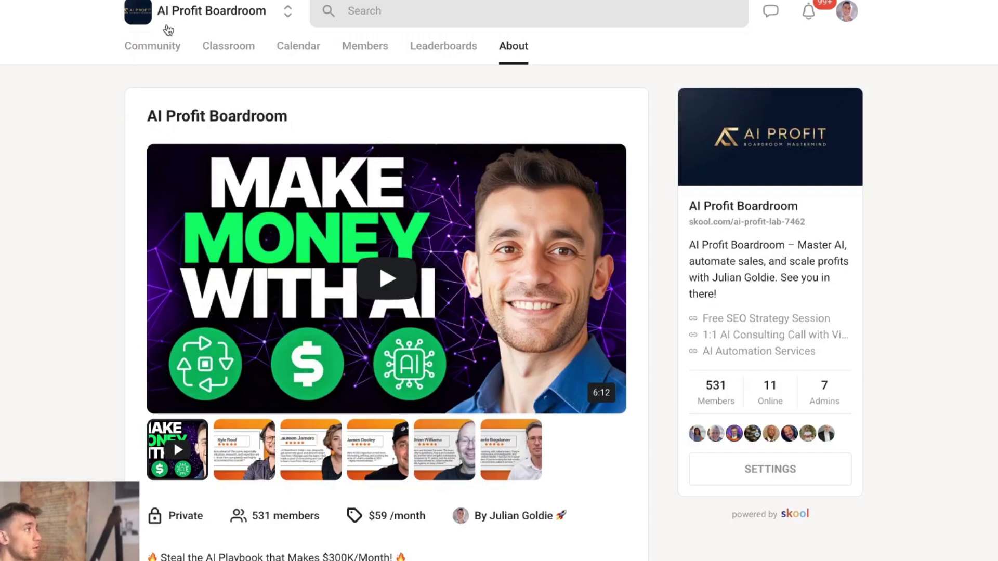
Step: Browse the Classroom course cards and peek into the Crash Course before going back
{"action": "left_click", "coordinate": [204, 48]}
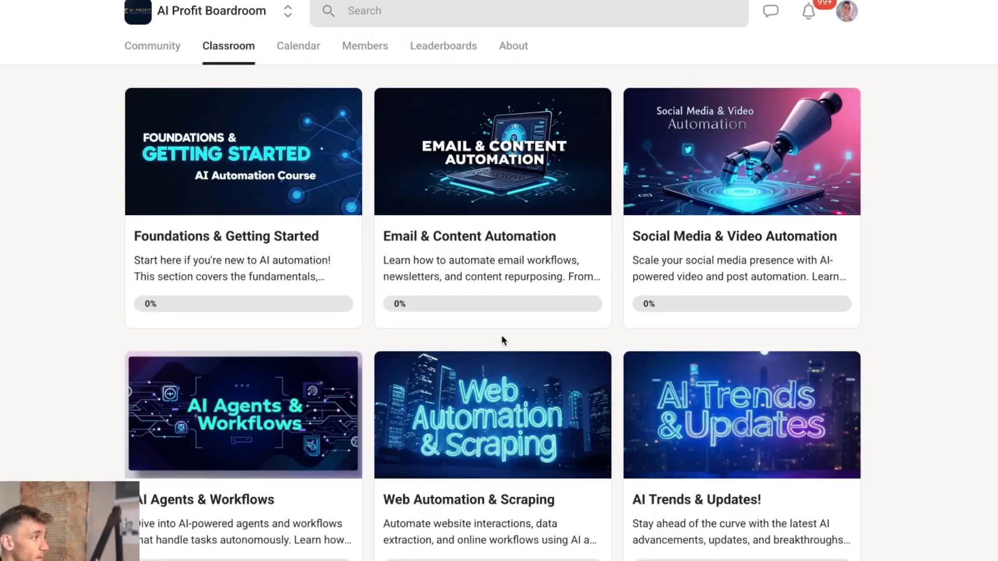
{"action": "scroll", "coordinate": [764, 327], "scroll_direction": "down", "scroll_amount": 10}
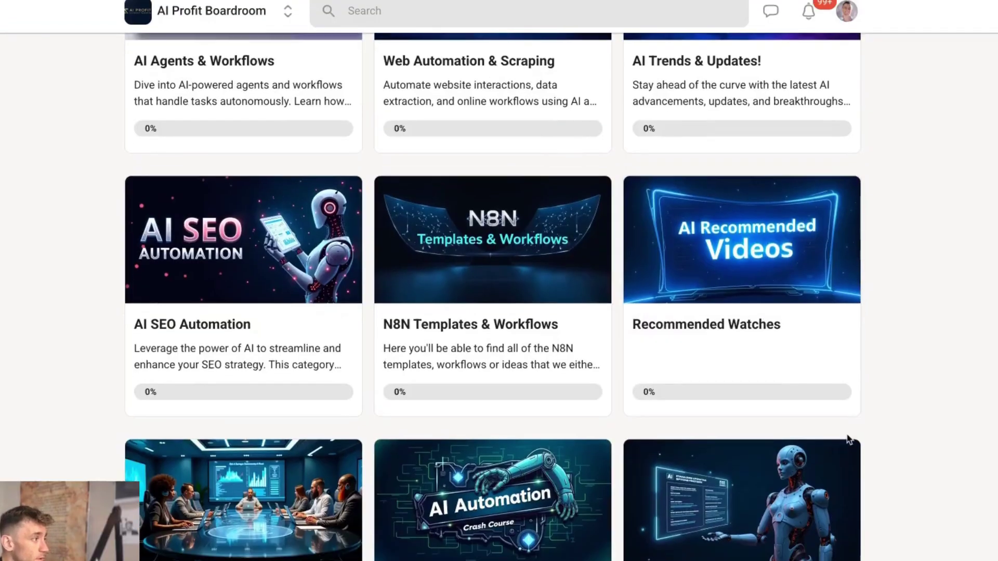
{"action": "scroll", "coordinate": [670, 437], "scroll_direction": "down", "scroll_amount": 3}
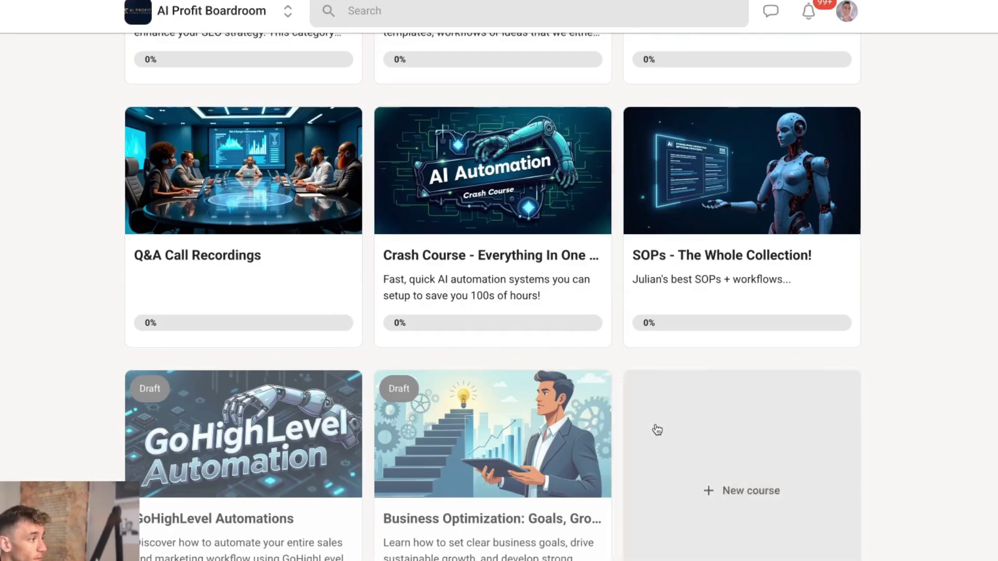
{"action": "left_click", "coordinate": [494, 235]}
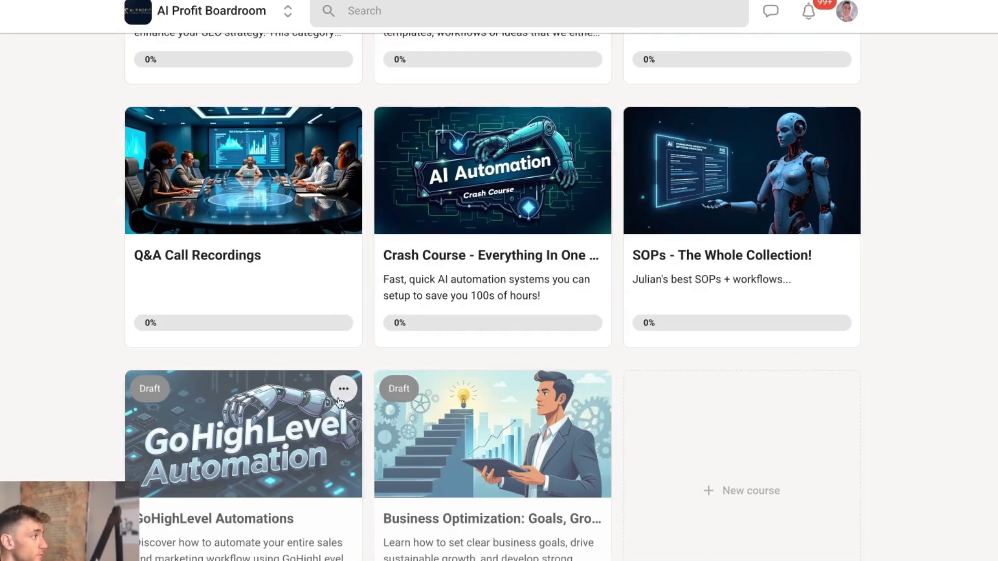
{"action": "scroll", "coordinate": [316, 390], "scroll_direction": "down", "scroll_amount": 3}
{"action": "scroll", "coordinate": [65, 164], "scroll_direction": "up", "scroll_amount": 3}
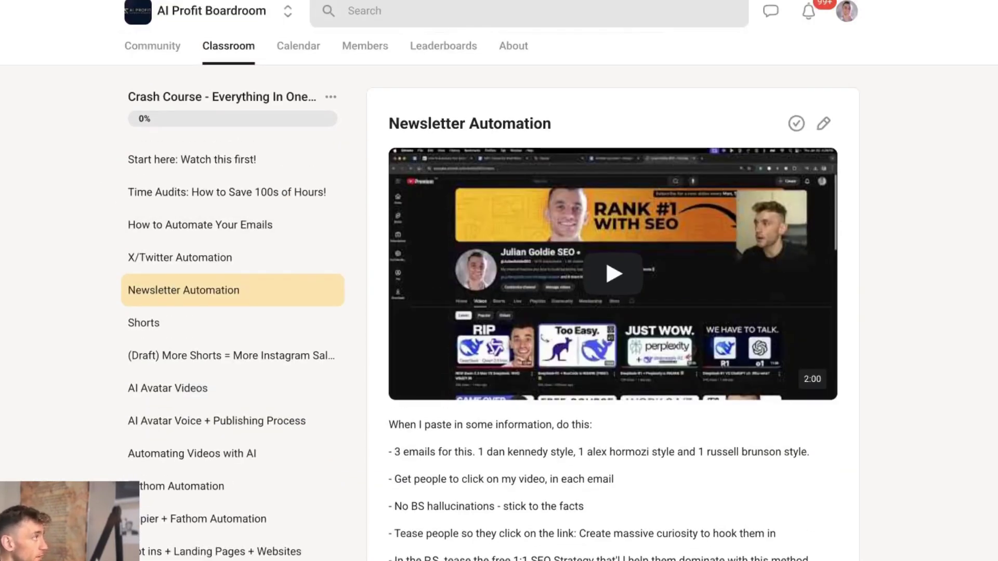
{"action": "key", "text": "alt+Left"}
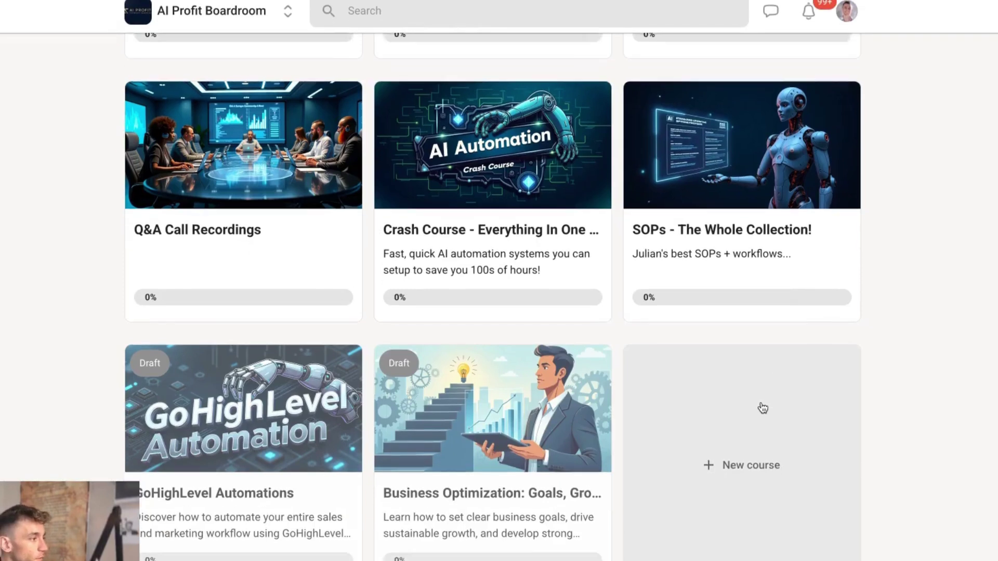
Step: Open SOPs - The Whole Collection and scroll through the Manus AI: Build Anything lesson
{"action": "left_click", "coordinate": [847, 212]}
{"action": "scroll", "coordinate": [391, 390], "scroll_direction": "down", "scroll_amount": 4}
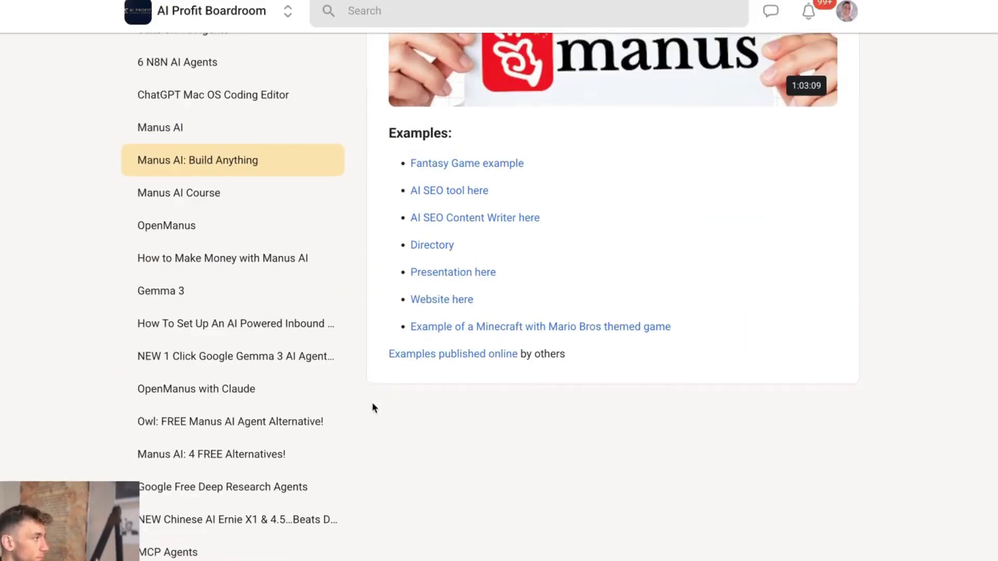
{"action": "scroll", "coordinate": [372, 401], "scroll_direction": "up", "scroll_amount": 5}
{"action": "scroll", "coordinate": [220, 390], "scroll_direction": "down", "scroll_amount": 5}
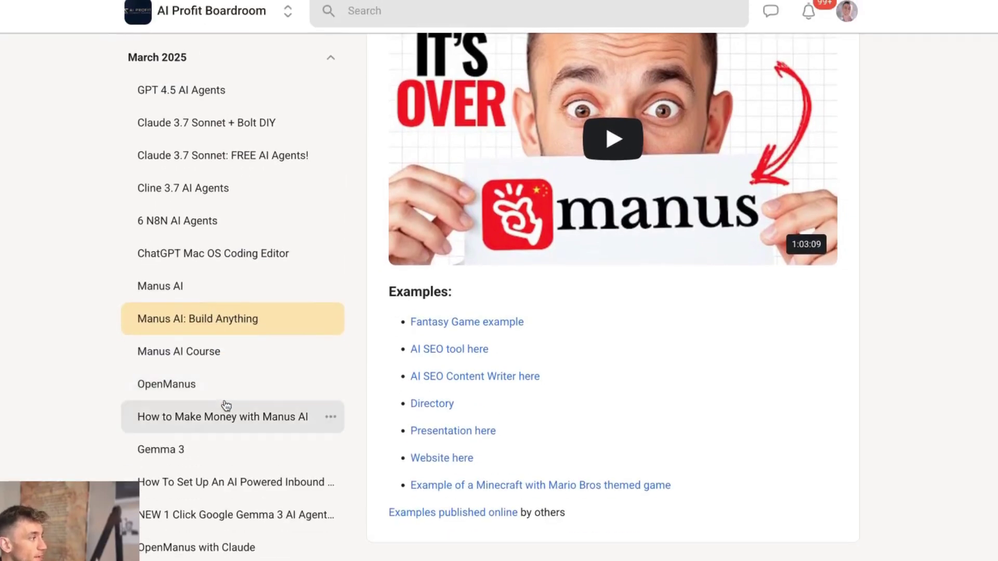
{"action": "scroll", "coordinate": [174, 462], "scroll_direction": "up", "scroll_amount": 5}
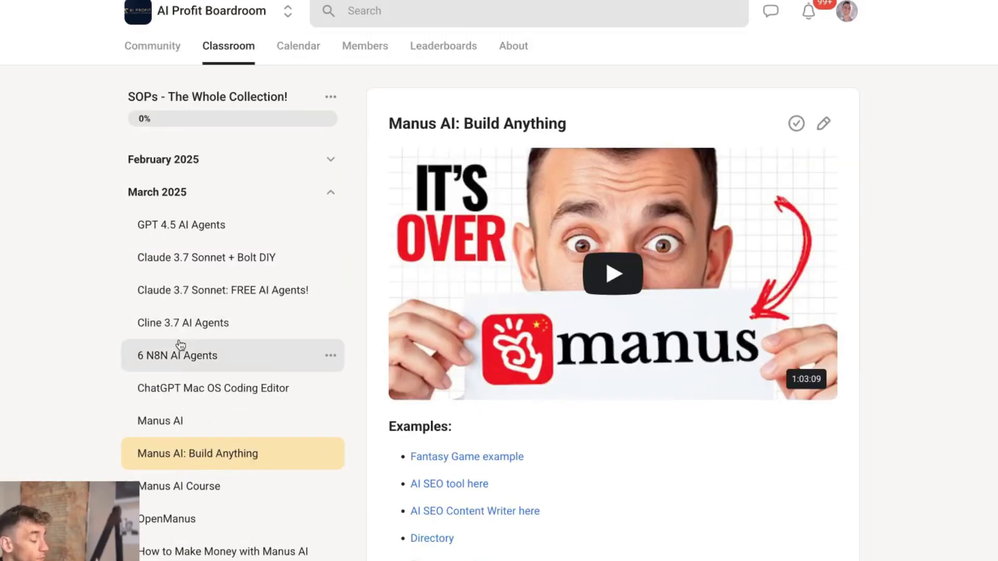
{"action": "scroll", "coordinate": [236, 364], "scroll_direction": "down", "scroll_amount": 5}
{"action": "scroll", "coordinate": [235, 358], "scroll_direction": "up", "scroll_amount": 5}
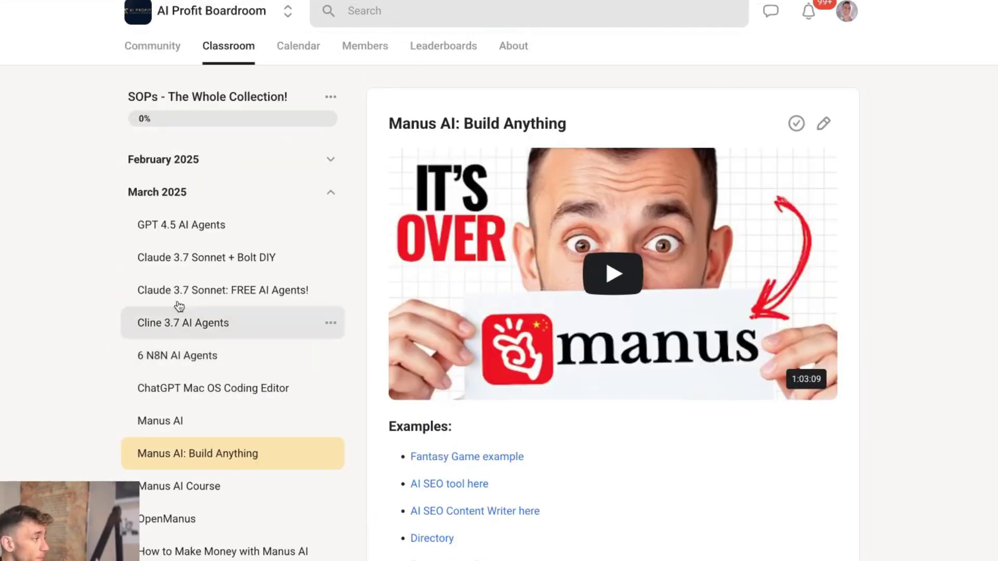
Step: Switch to the Community feed and scroll through its posts
{"action": "left_click", "coordinate": [148, 48]}
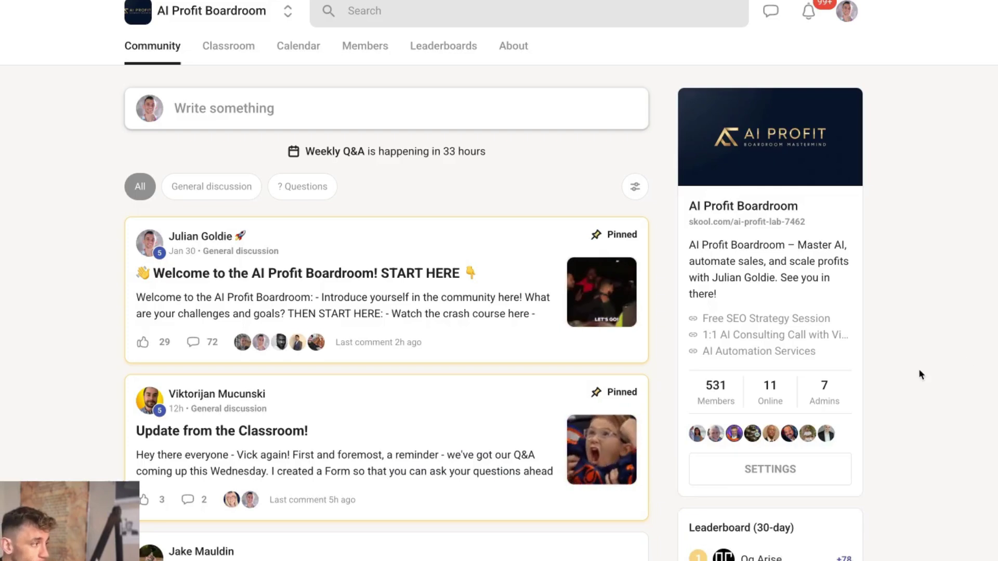
{"action": "scroll", "coordinate": [917, 372], "scroll_direction": "down", "scroll_amount": 4}
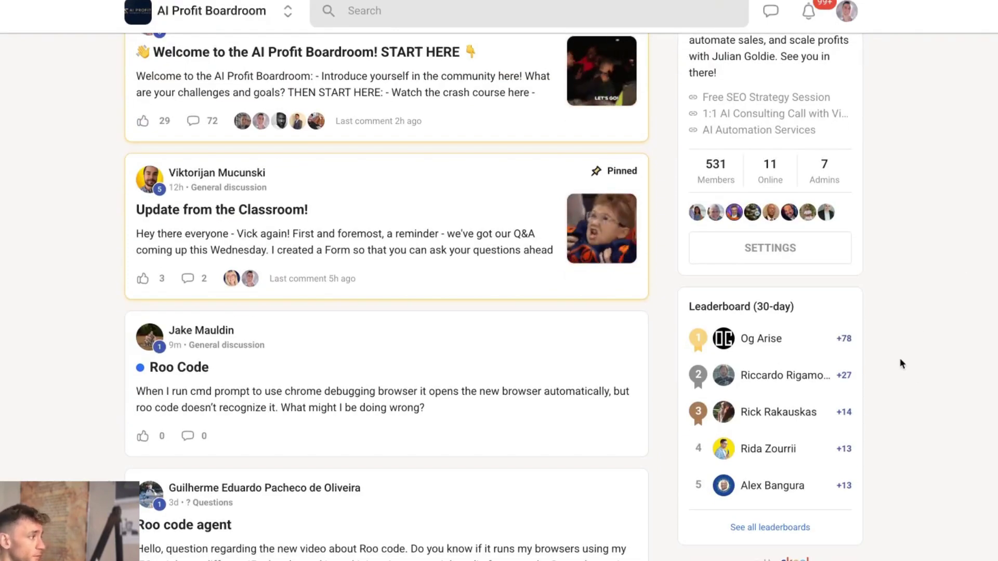
{"action": "scroll", "coordinate": [477, 427], "scroll_direction": "down", "scroll_amount": 1}
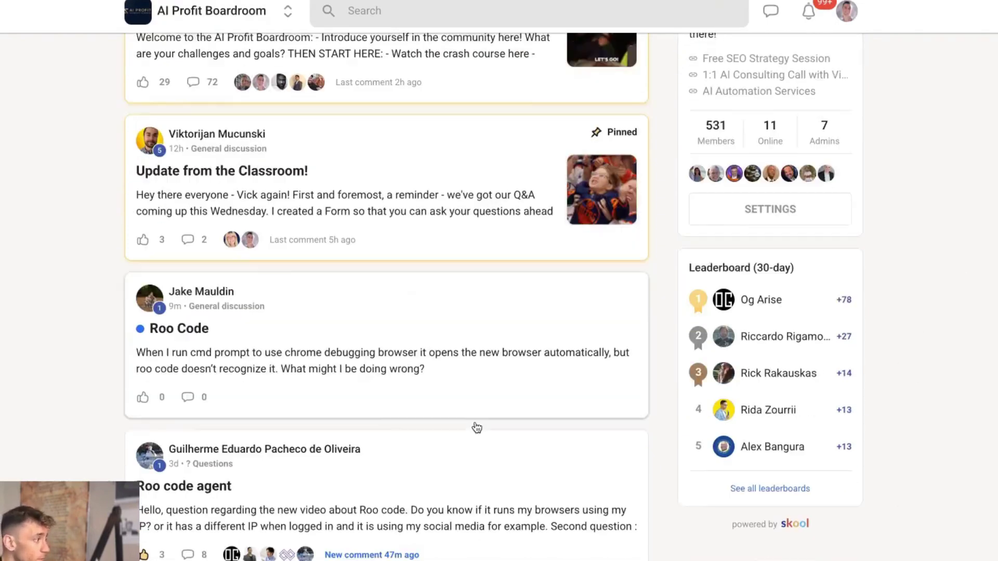
{"action": "scroll", "coordinate": [476, 428], "scroll_direction": "down", "scroll_amount": 15}
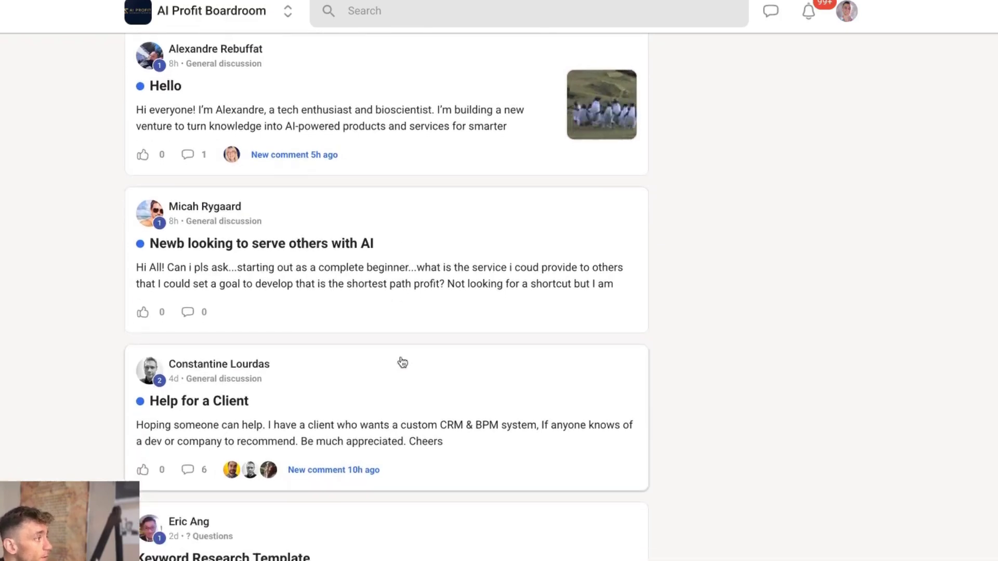
{"action": "scroll", "coordinate": [403, 362], "scroll_direction": "down", "scroll_amount": 8}
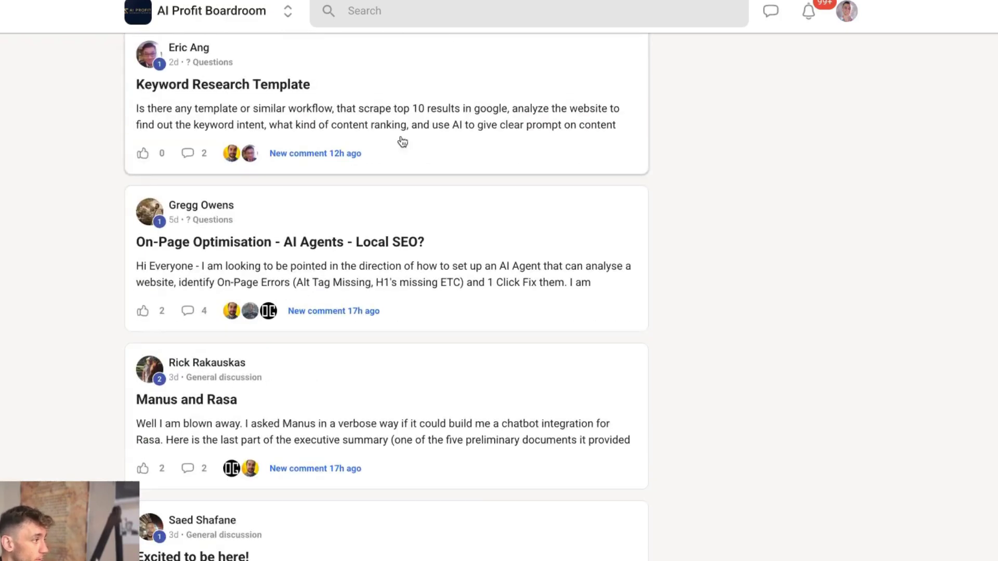
{"action": "scroll", "coordinate": [371, 130], "scroll_direction": "up", "scroll_amount": 2}
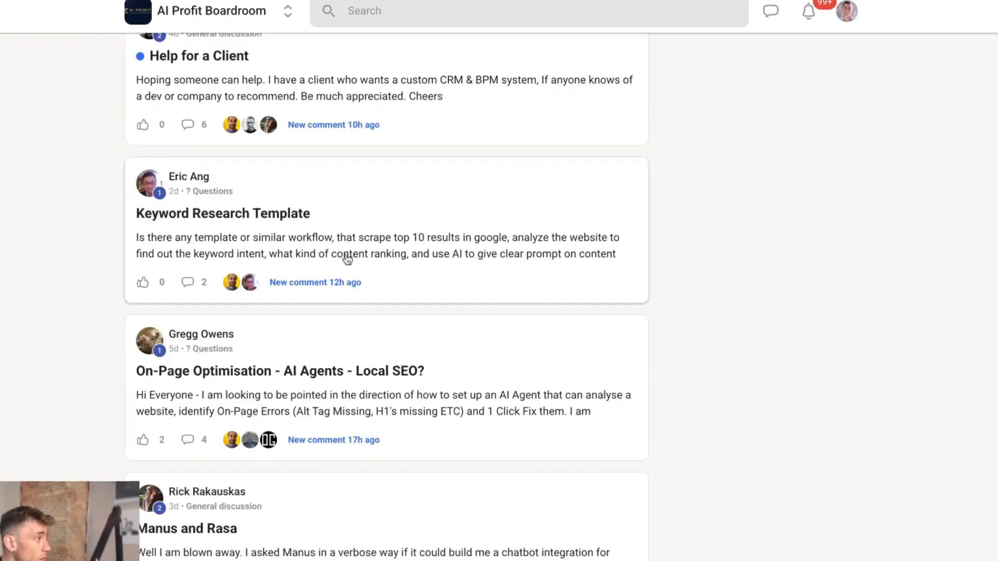
{"action": "scroll", "coordinate": [377, 414], "scroll_direction": "down", "scroll_amount": 9}
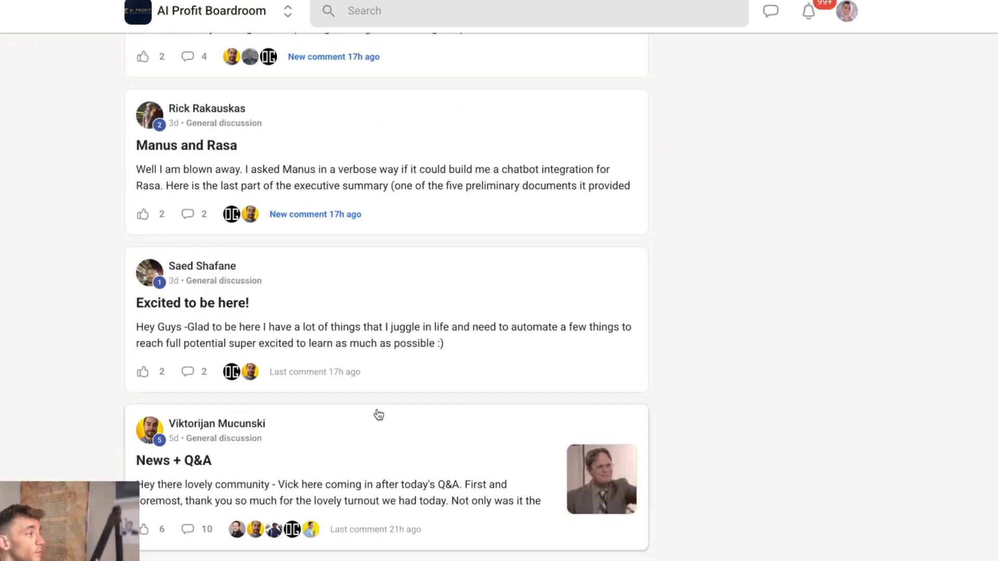
Step: Open the News + Q&A post, expand it, and highlight its three new lesson titles
{"action": "left_click", "coordinate": [379, 391]}
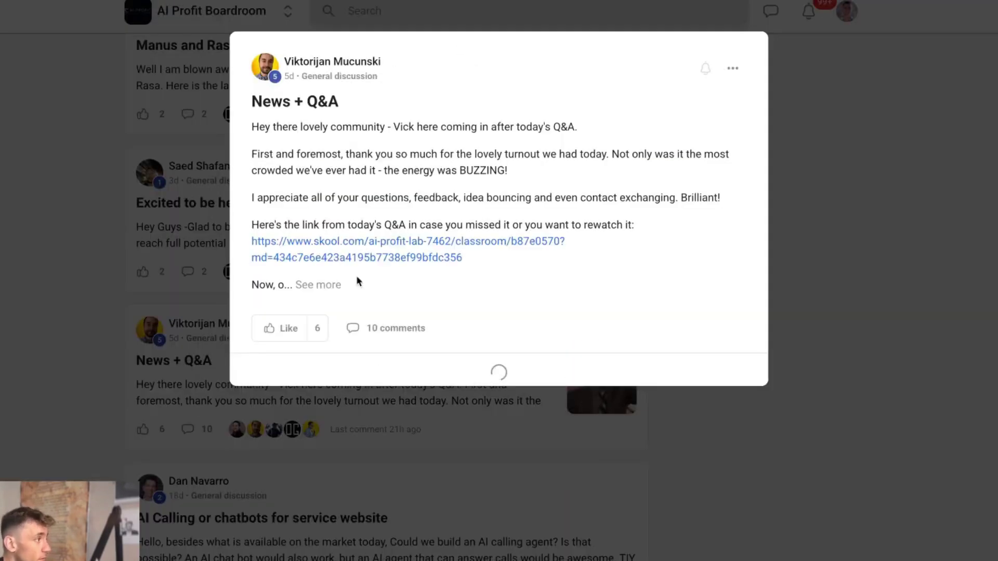
{"action": "left_click", "coordinate": [103, 278]}
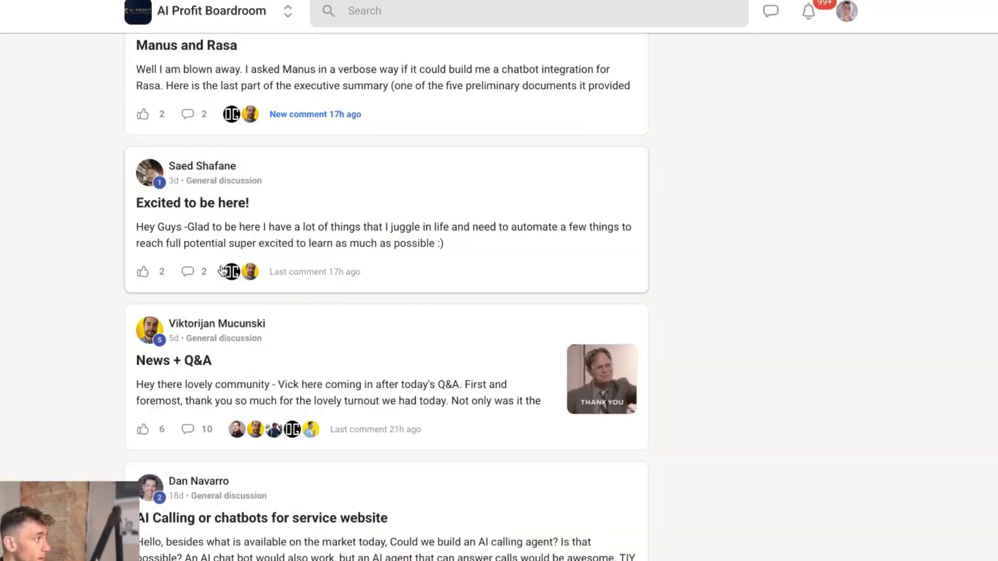
{"action": "left_click", "coordinate": [234, 372]}
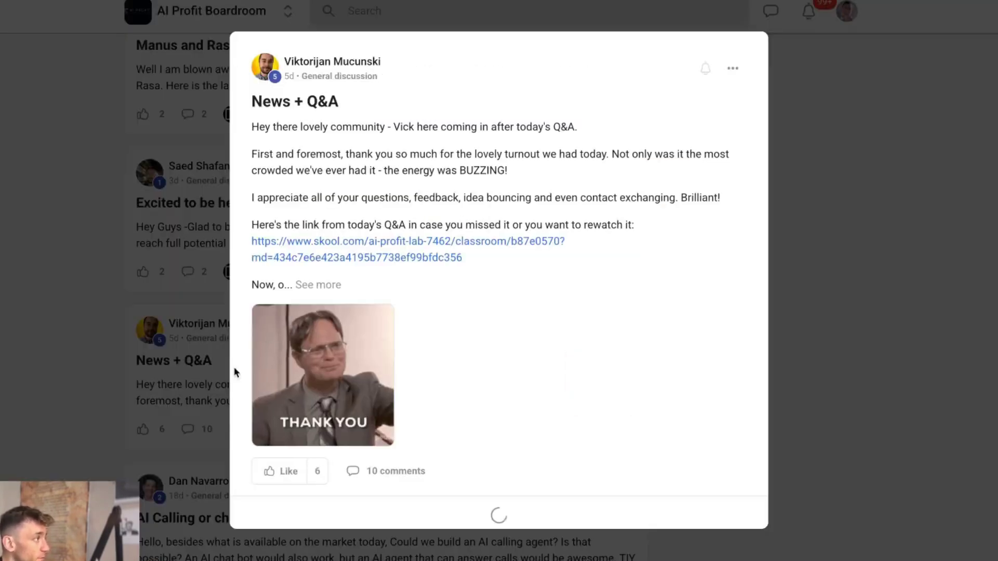
{"action": "left_click", "coordinate": [326, 285]}
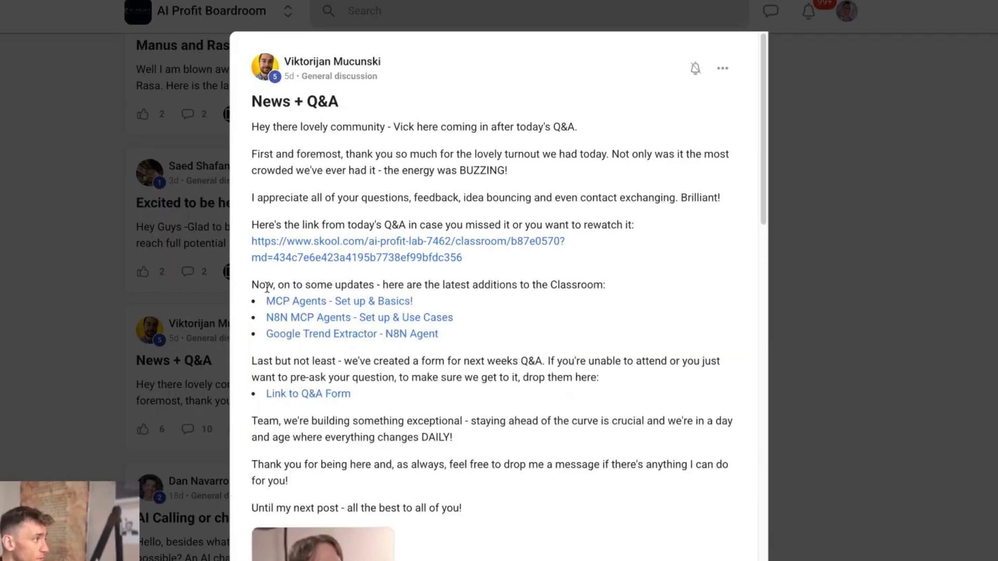
{"action": "triple_click", "coordinate": [445, 299]}
{"action": "triple_click", "coordinate": [494, 315]}
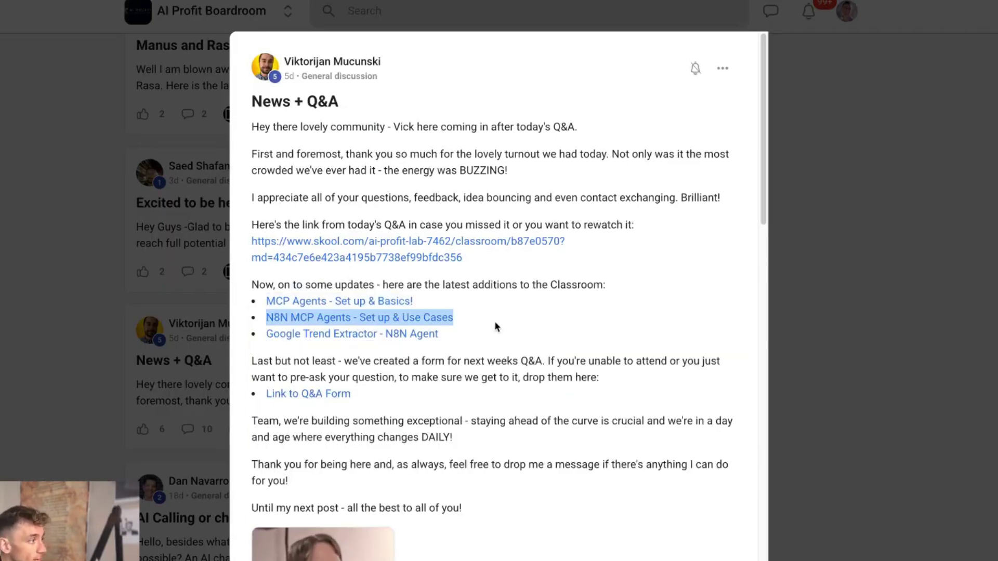
{"action": "triple_click", "coordinate": [491, 328]}
Step: Close the post and head back to the Classroom course list
{"action": "left_click", "coordinate": [94, 478]}
{"action": "scroll", "coordinate": [329, 345], "scroll_direction": "up", "scroll_amount": 10}
{"action": "scroll", "coordinate": [330, 361], "scroll_direction": "up", "scroll_amount": 15}
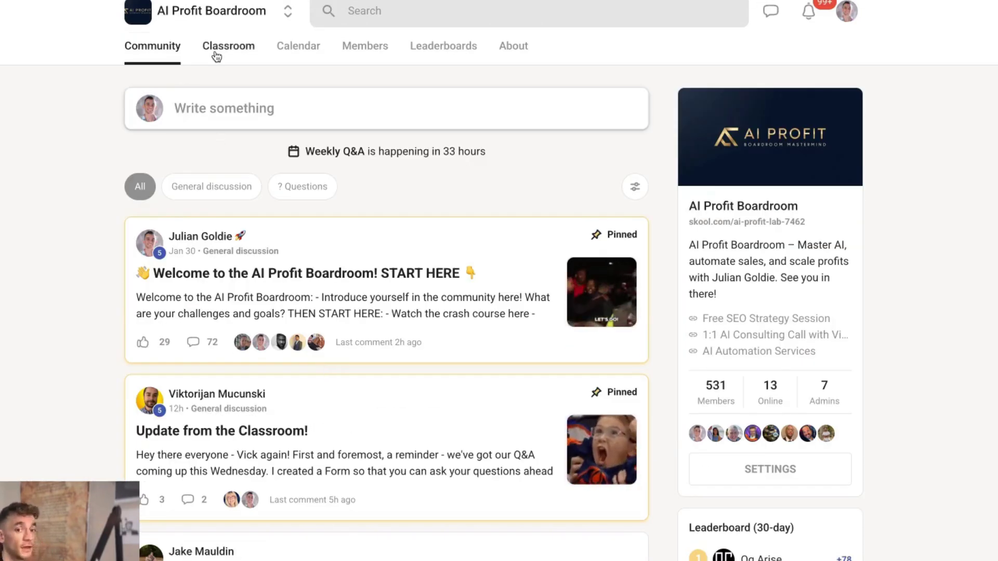
{"action": "left_click", "coordinate": [216, 56]}
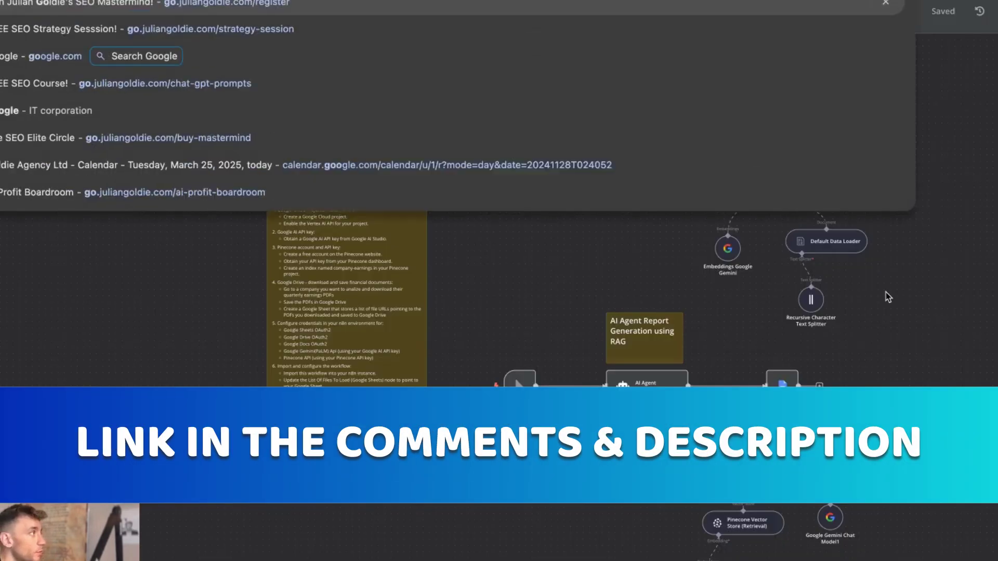
Step: Load go.juliangoldie.com/register and highlight the 'FREE SEO Strategy Session!' title and subtitle text
{"action": "type", "text": ".juliangoldie.com/register"}
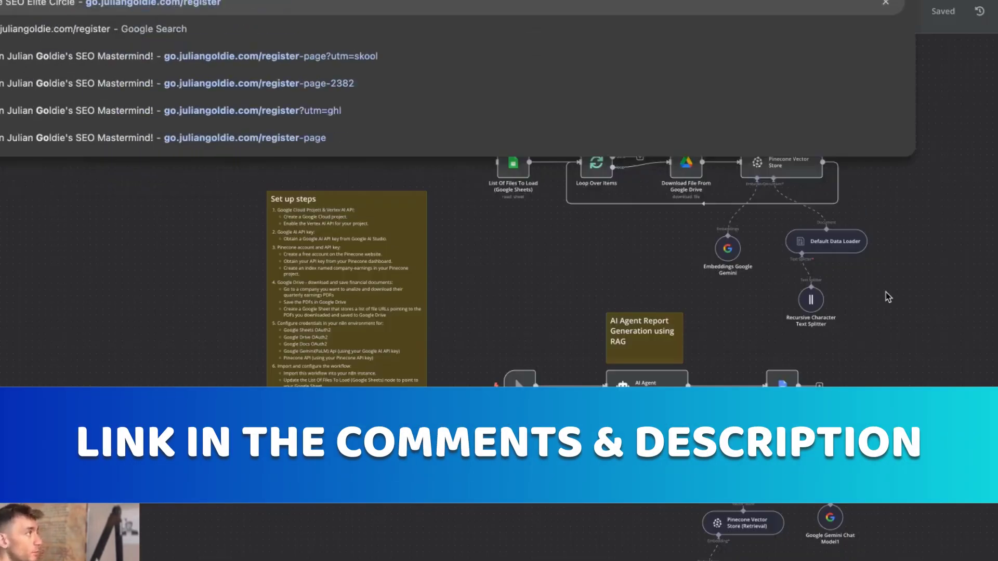
{"action": "key", "text": "Return"}
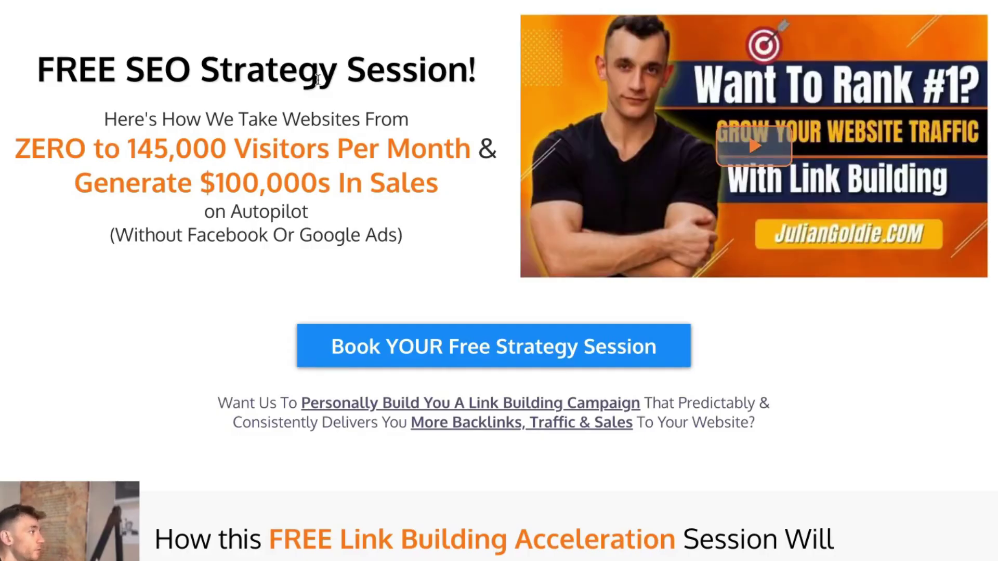
{"action": "left_click_drag", "start_coordinate": [38, 57], "coordinate": [419, 68]}
{"action": "left_click", "coordinate": [155, 146]}
{"action": "left_click_drag", "start_coordinate": [118, 120], "coordinate": [231, 120]}
{"action": "left_click_drag", "start_coordinate": [490, 109], "coordinate": [491, 126]}
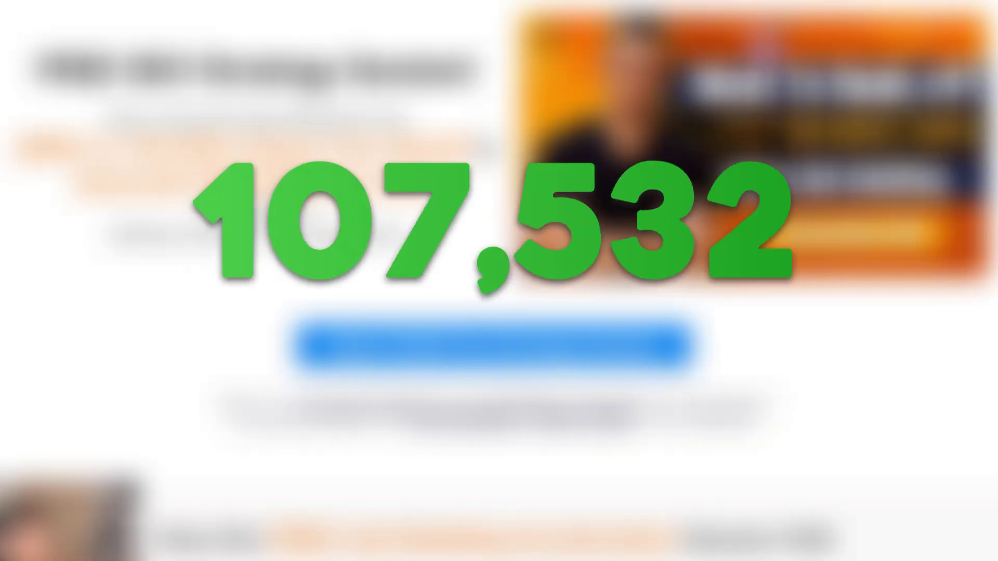